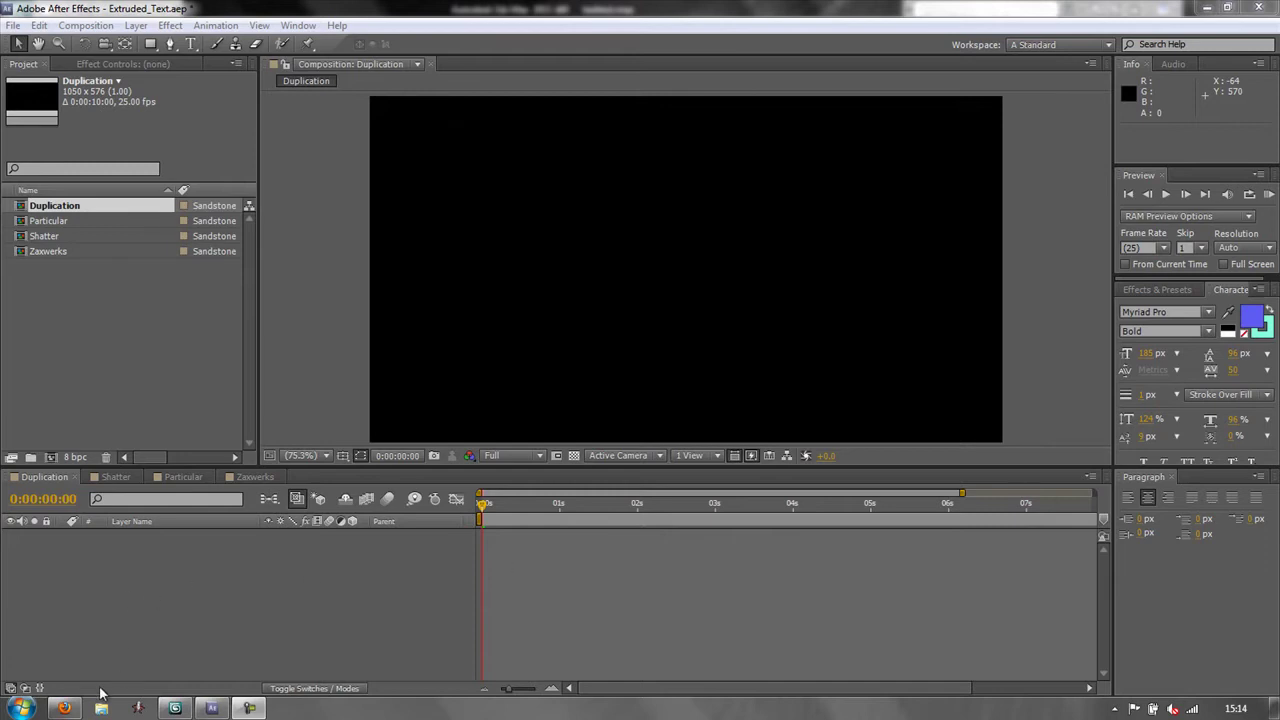
{"action": "left_click", "coordinate": [64, 708]}
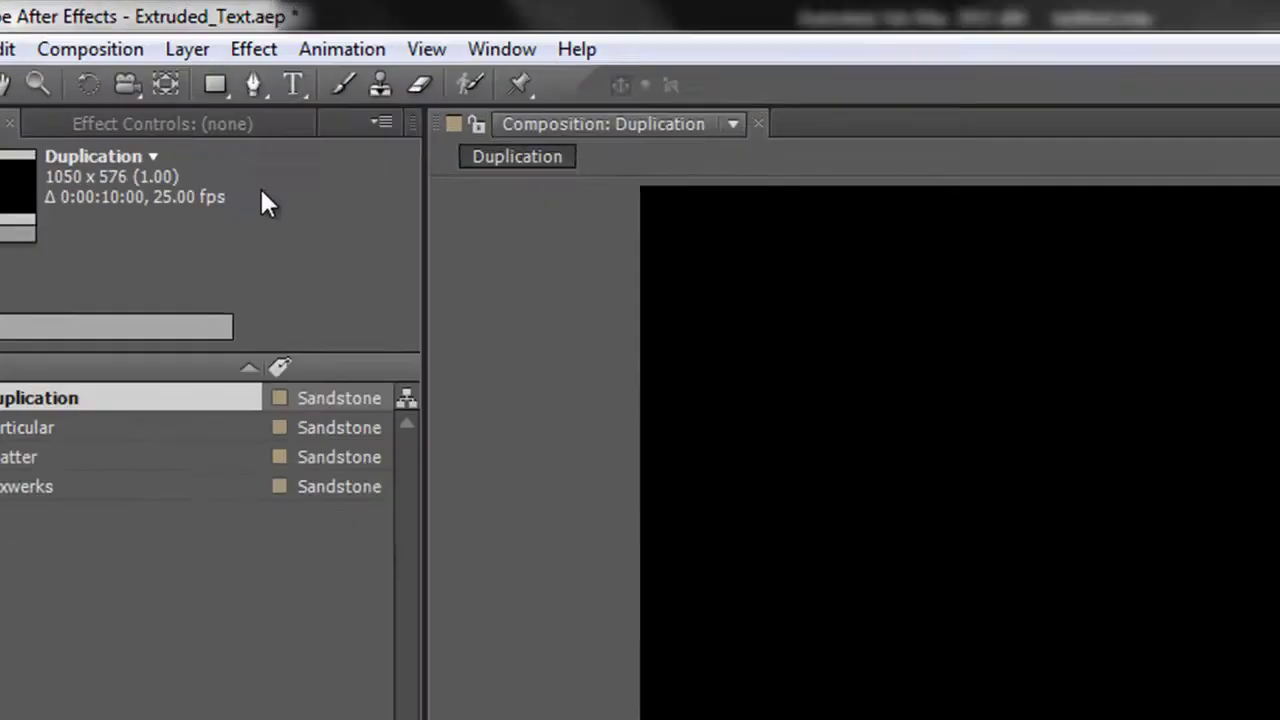
- Create a text layer reading "Text" and move it near the composition's centre, at position about 494, 366
{"action": "left_click", "coordinate": [190, 43]}
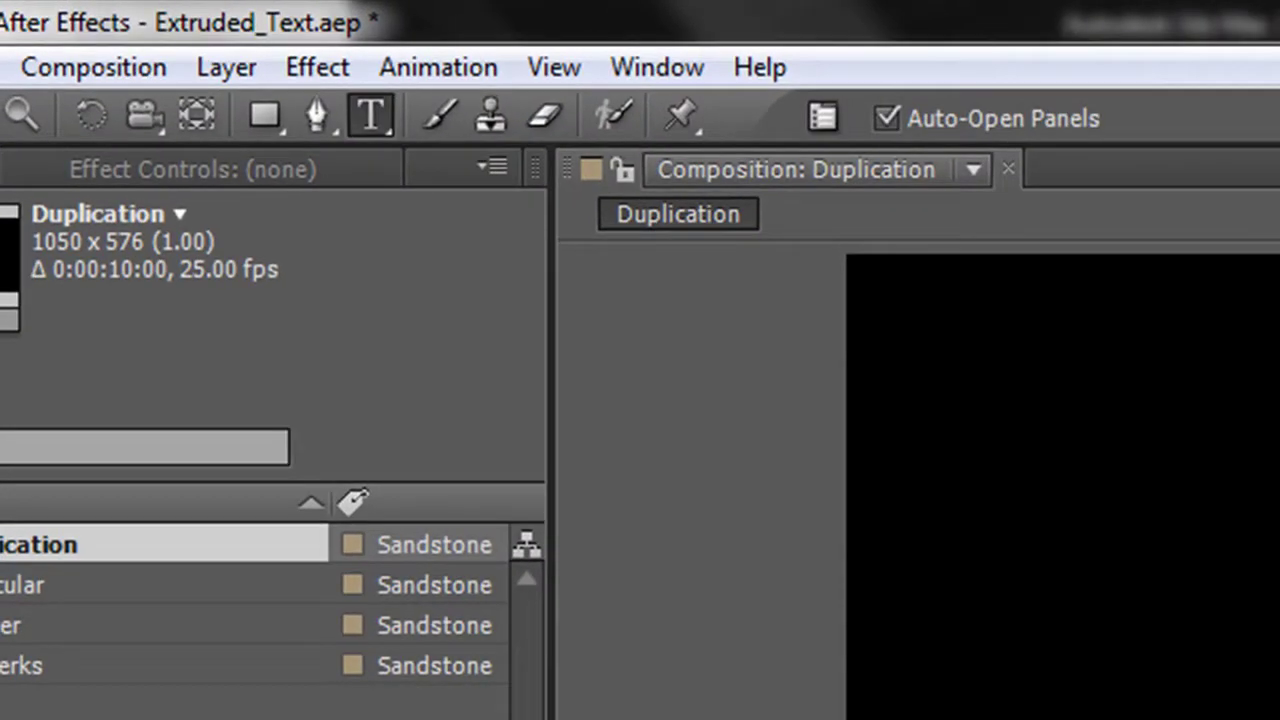
{"action": "left_click", "coordinate": [614, 268]}
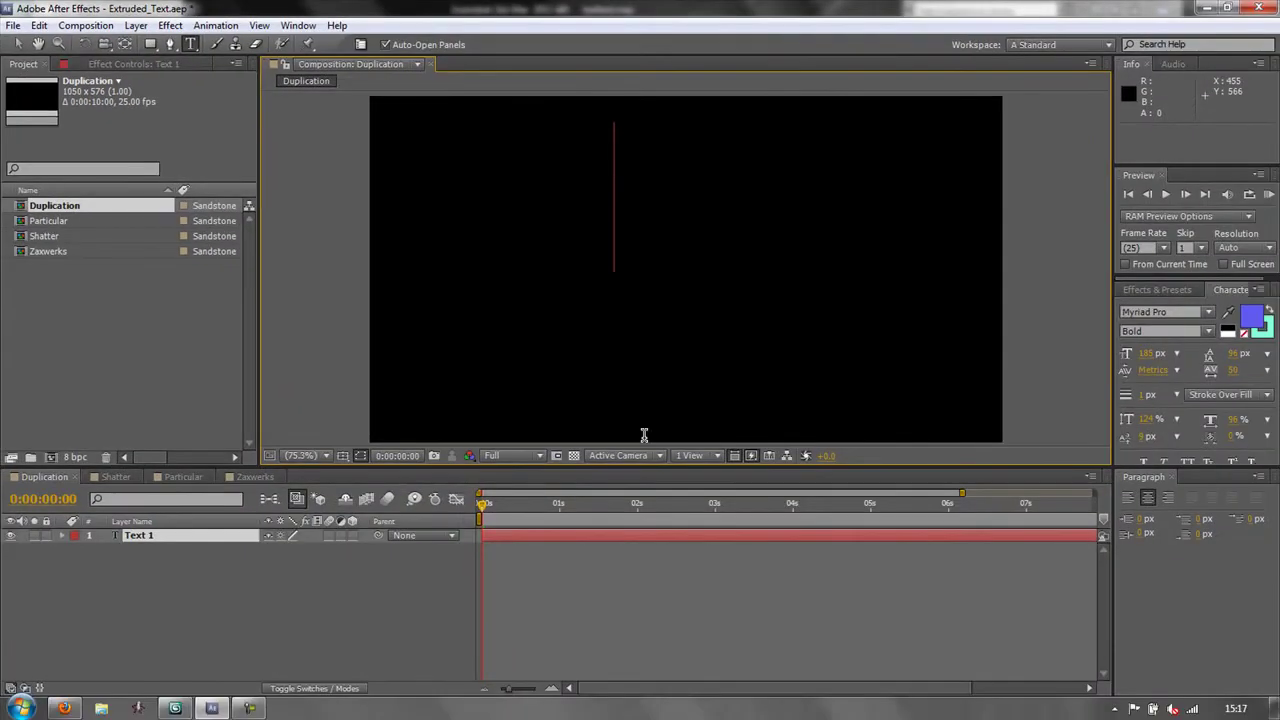
{"action": "type", "text": "Text"}
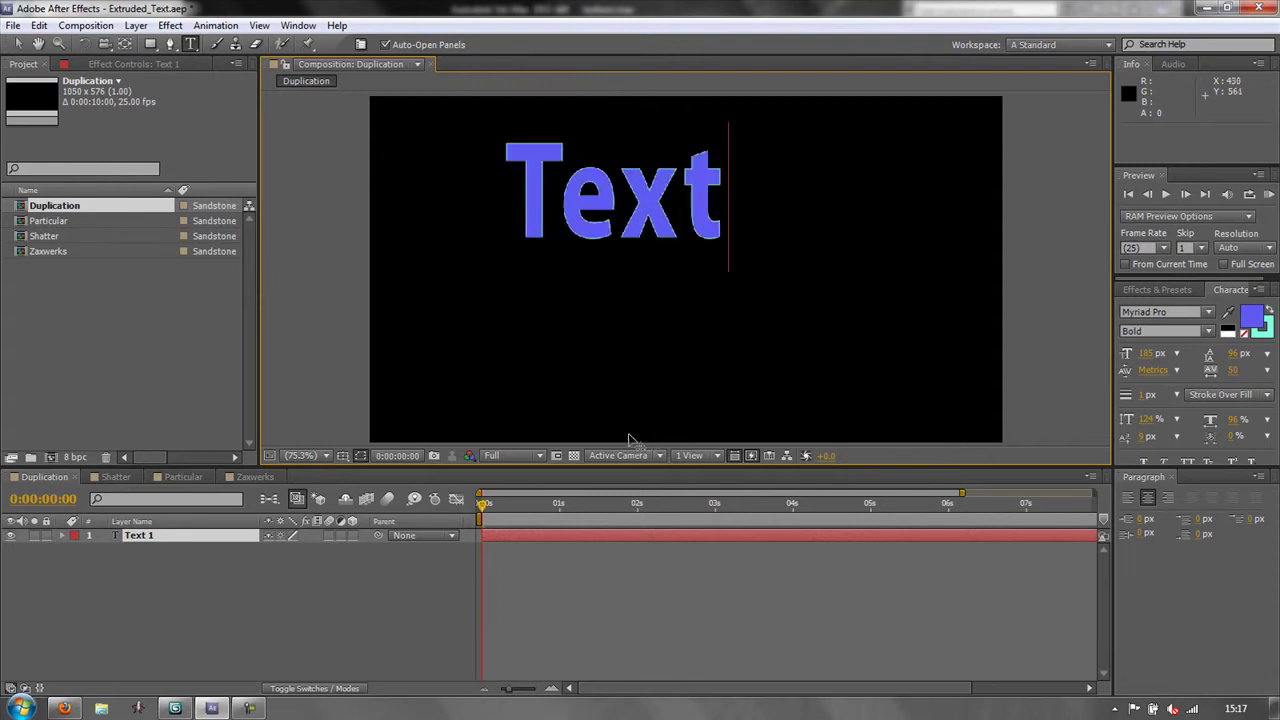
{"action": "left_click", "coordinate": [17, 43]}
{"action": "left_click_drag", "start_coordinate": [628, 213], "coordinate": [672, 281]}
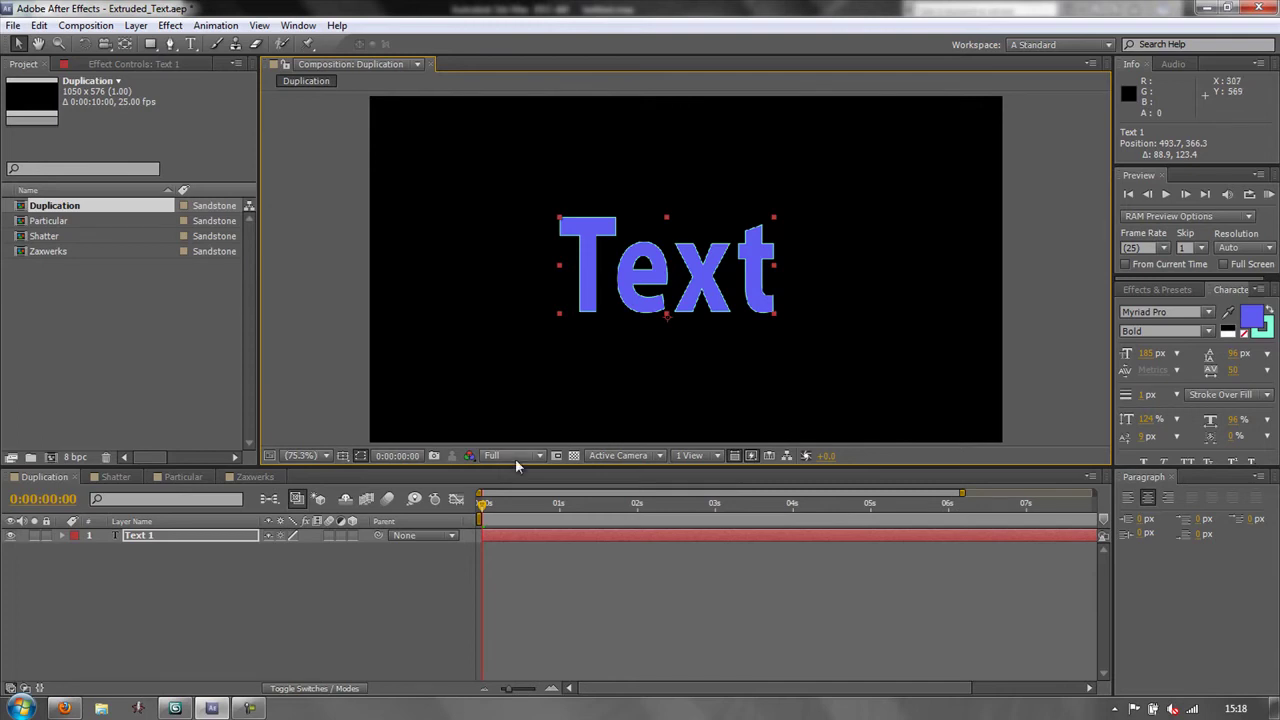
- Pre-compose the text layer into a new composition named Source, moving all attributes into it
{"action": "left_click", "coordinate": [142, 537]}
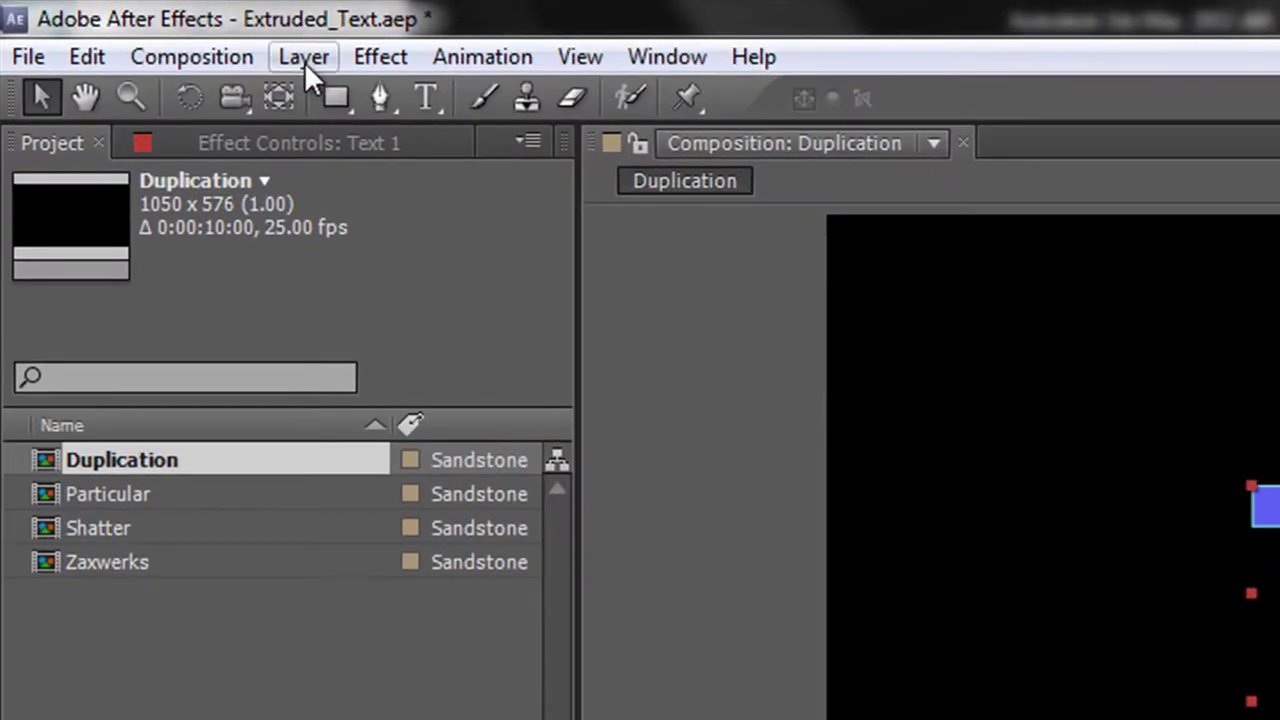
{"action": "left_click", "coordinate": [137, 25]}
{"action": "left_click", "coordinate": [410, 484]}
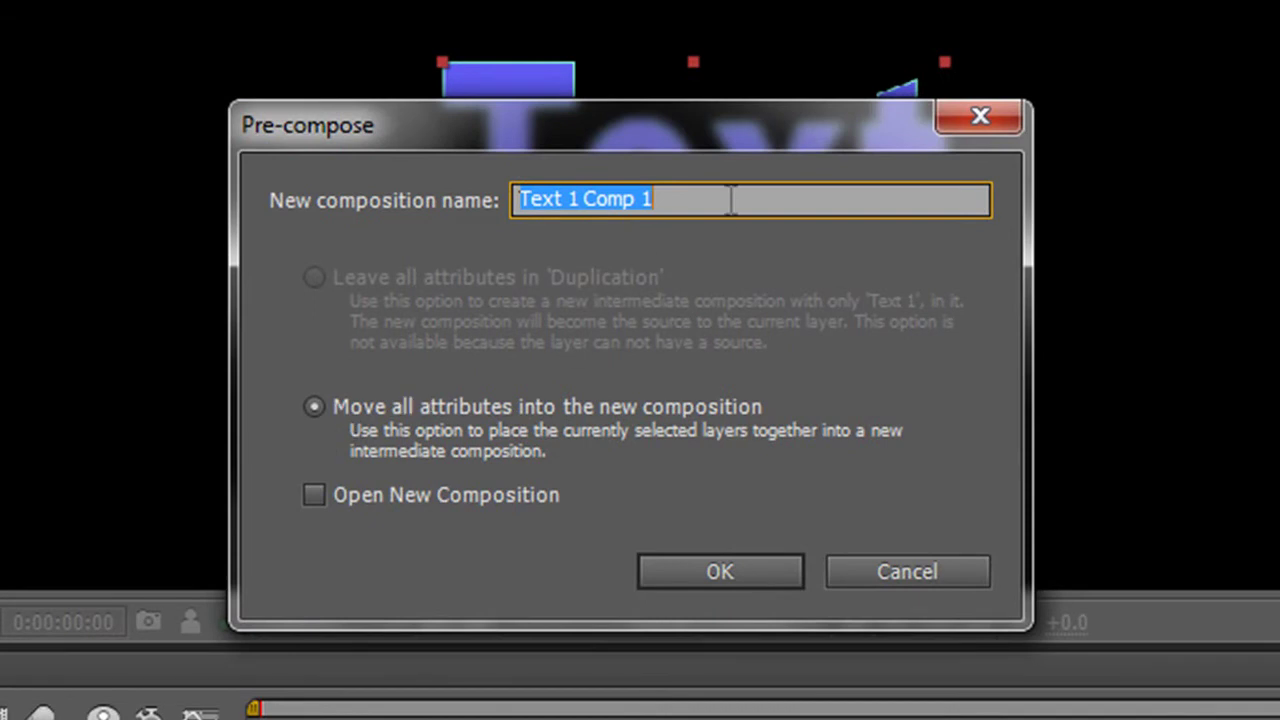
{"action": "type", "text": "Source"}
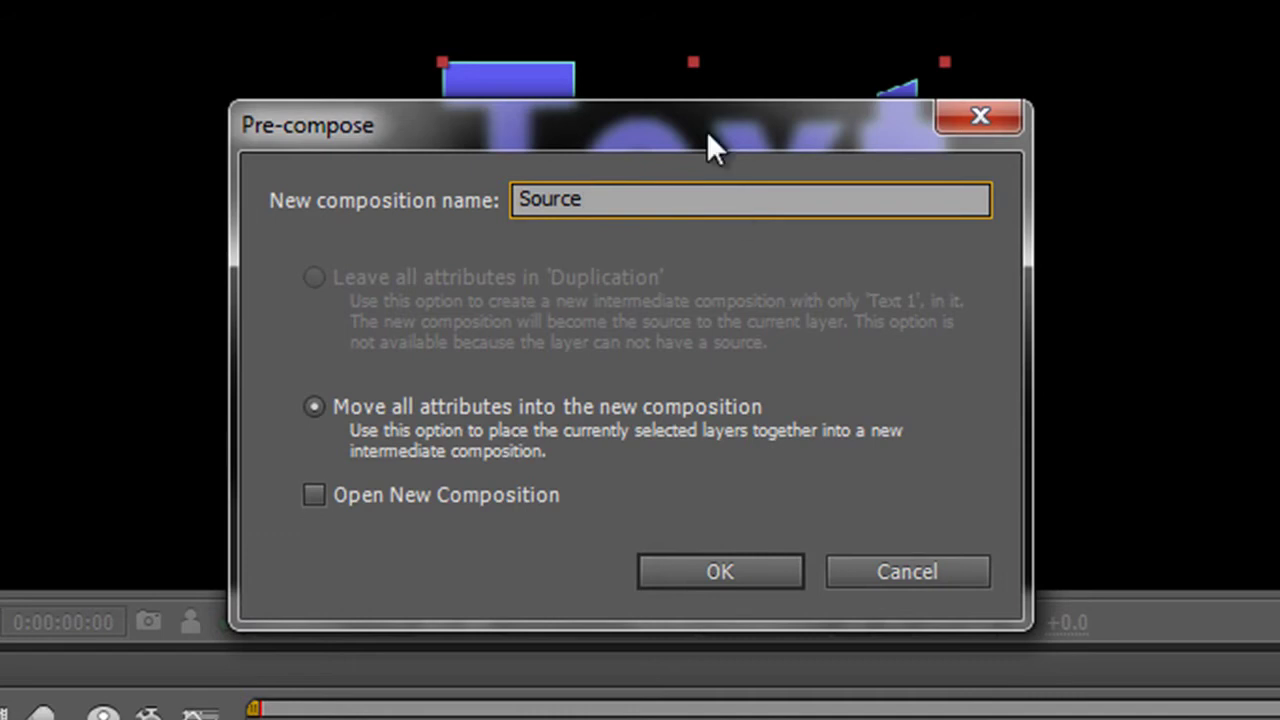
{"action": "left_click", "coordinate": [738, 573]}
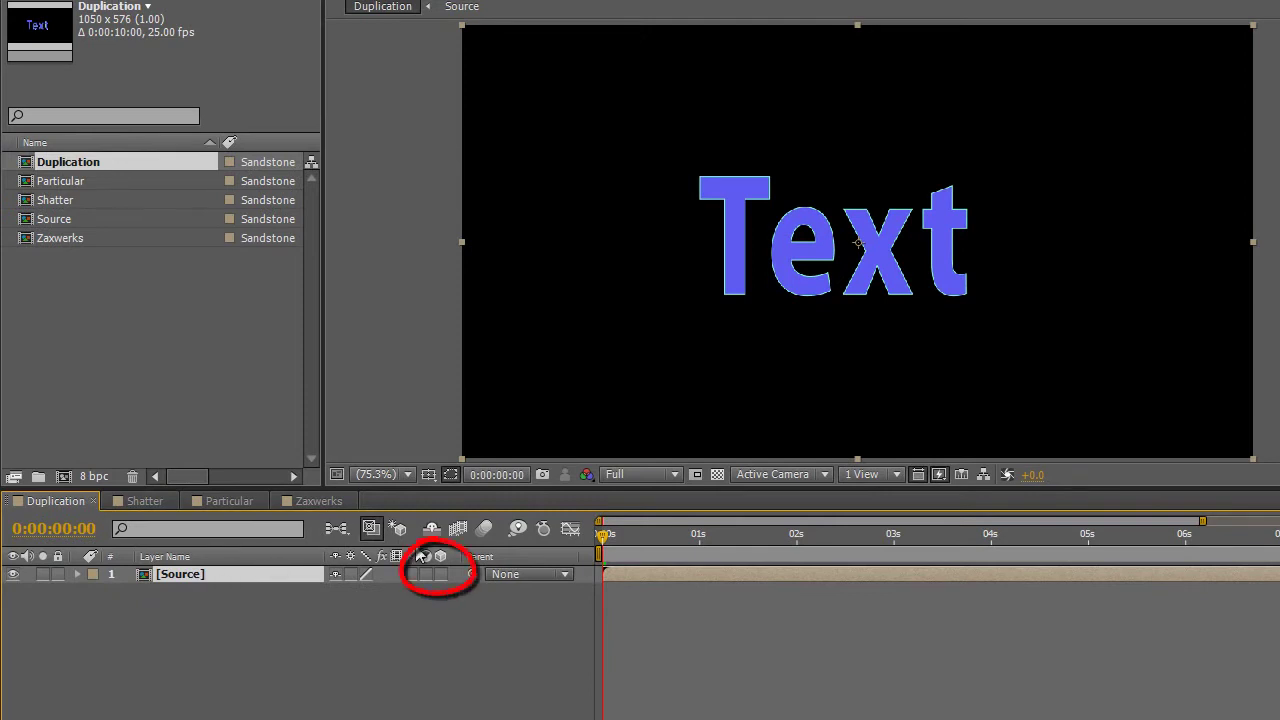
- Make the Source layer 3D and give its Position the expression [transform.position[0],transform.position[1],index-1]
{"action": "left_click", "coordinate": [441, 574]}
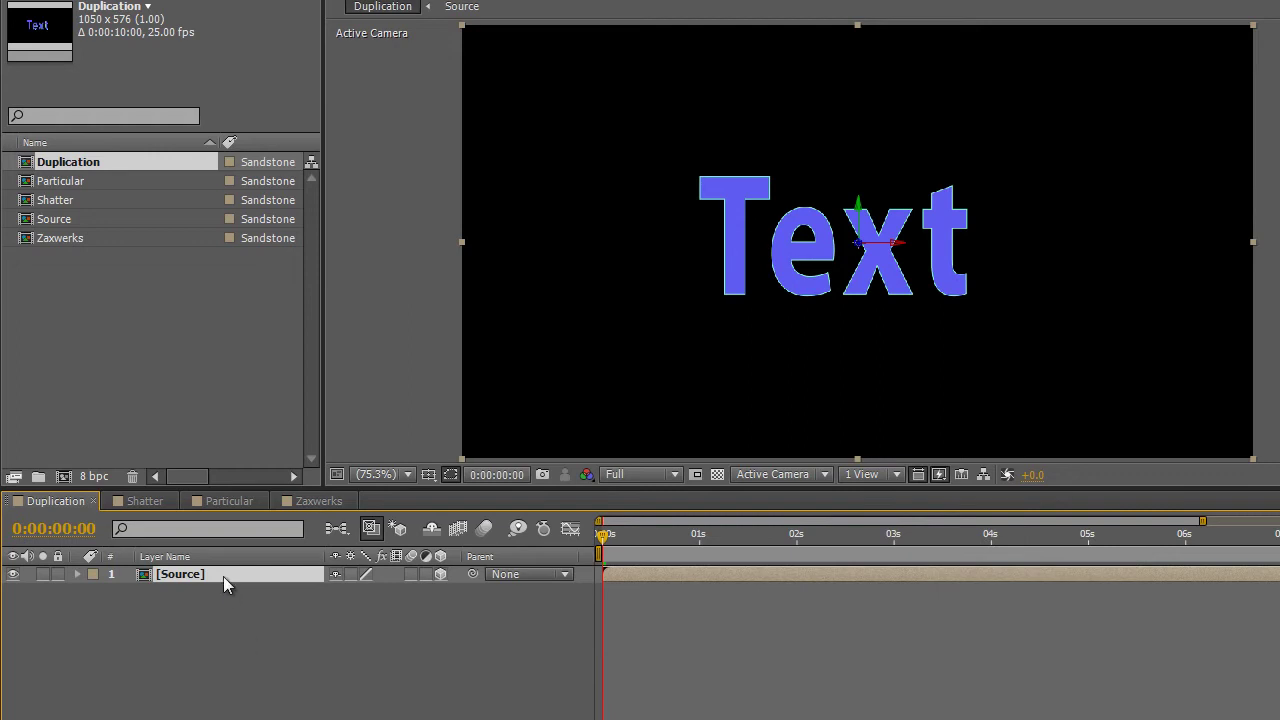
{"action": "key", "text": "p"}
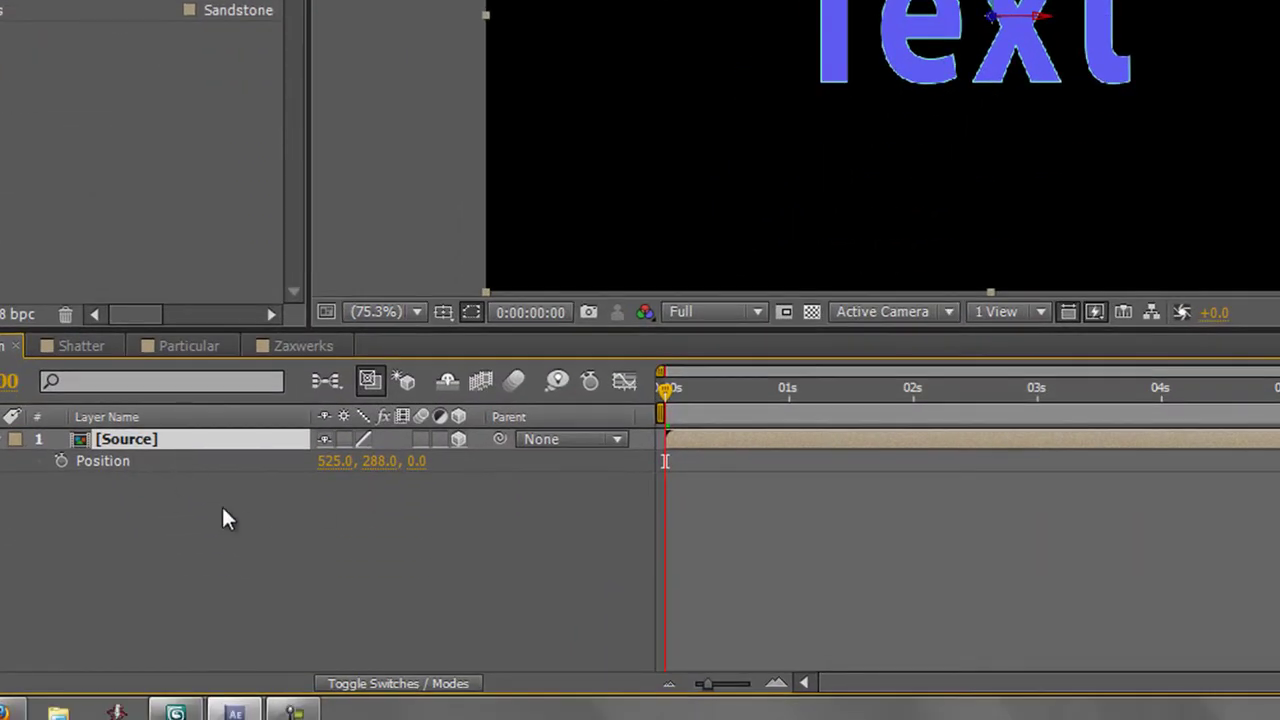
{"action": "left_click", "coordinate": [61, 463], "text": "alt"}
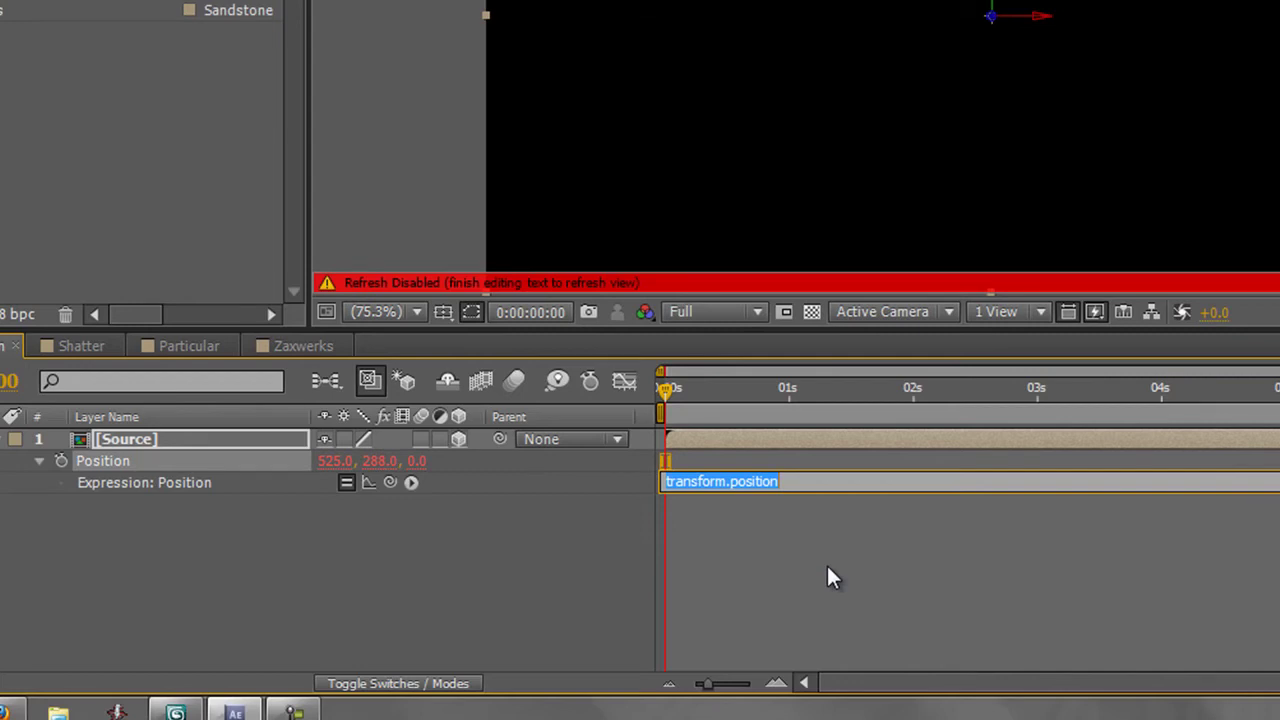
{"action": "key", "text": "BackSpace"}
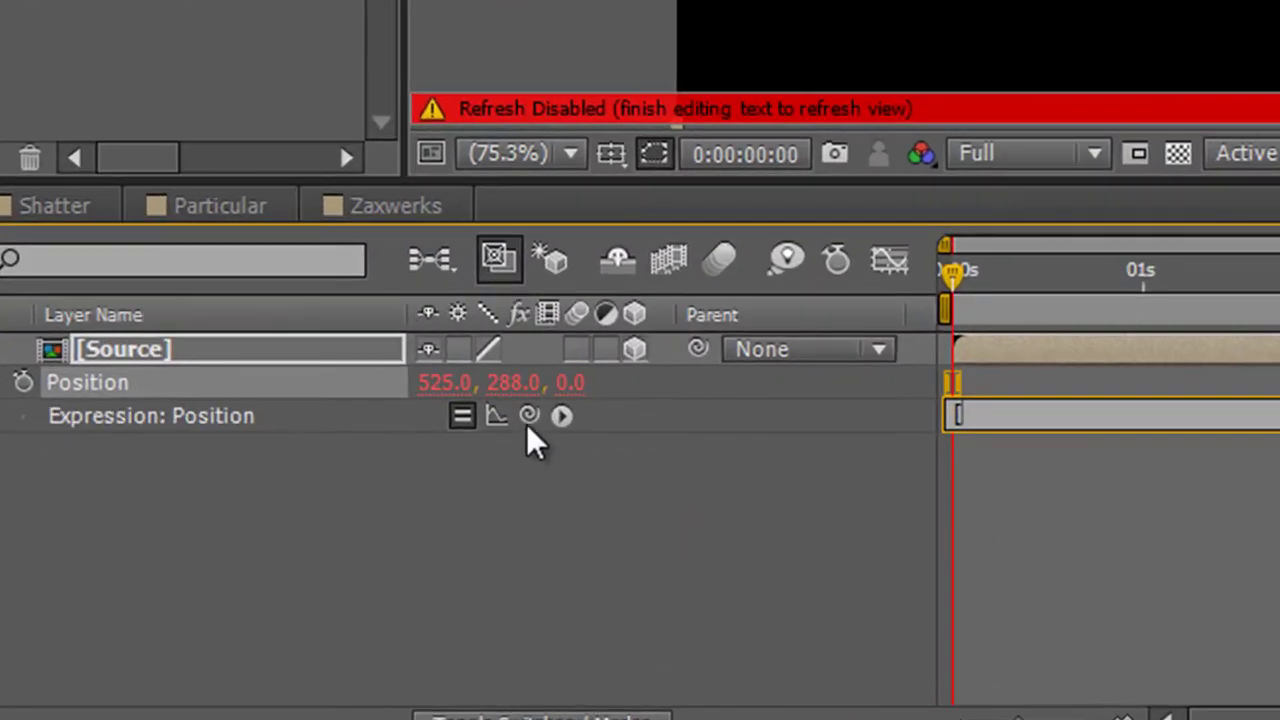
{"action": "left_click_drag", "start_coordinate": [530, 416], "coordinate": [430, 384]}
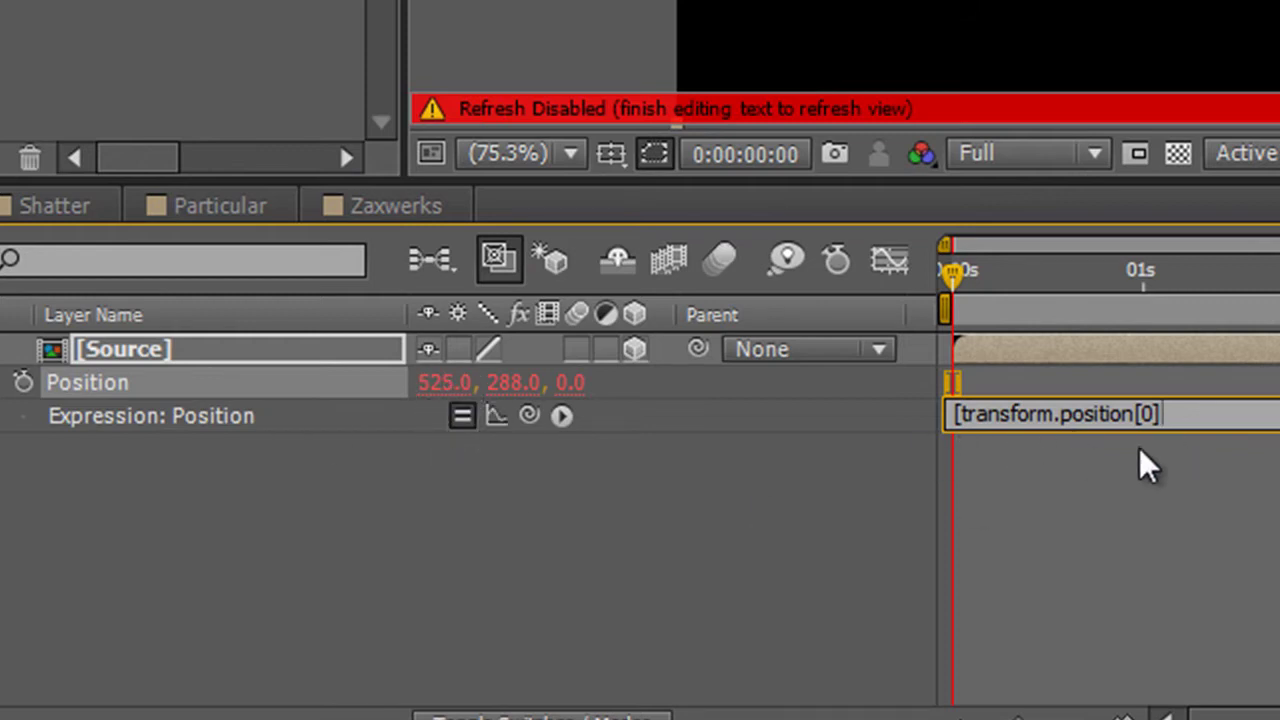
{"action": "type", "text": ","}
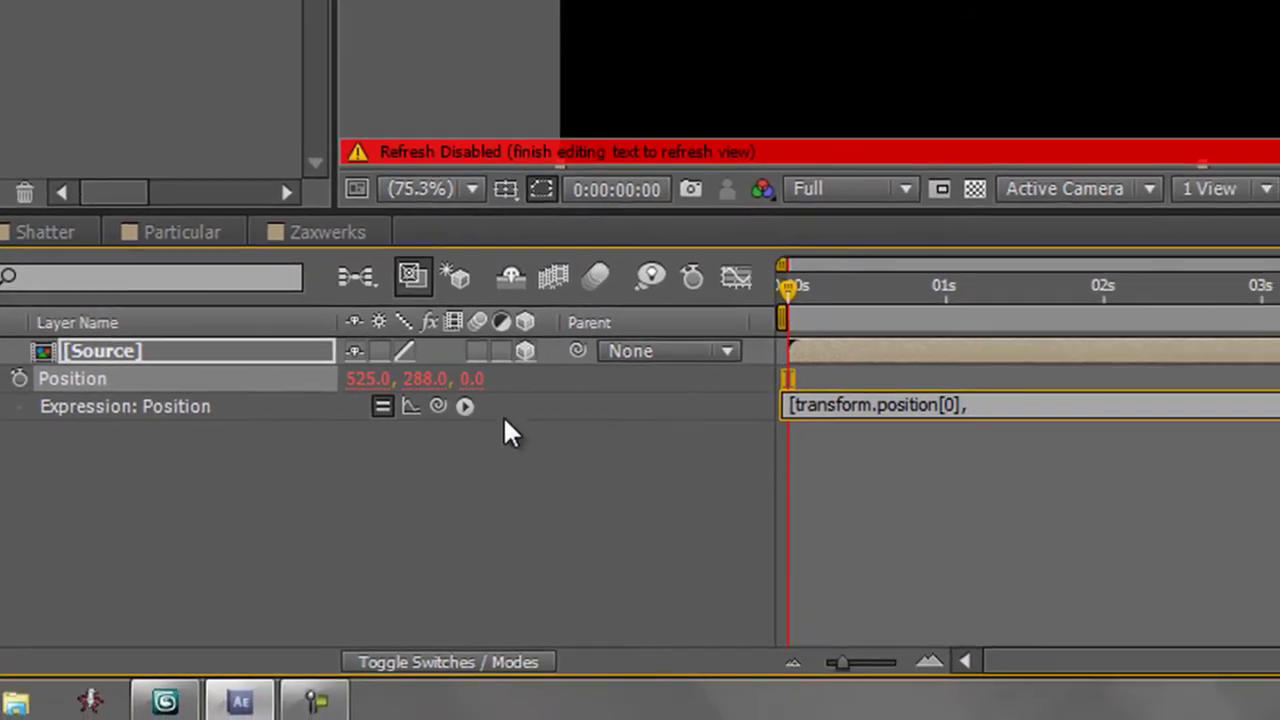
{"action": "mouse_move", "coordinate": [446, 410]}
{"action": "left_mouse_down"}
{"action": "mouse_move", "coordinate": [440, 478]}
{"action": "mouse_move", "coordinate": [318, 436]}
{"action": "mouse_move", "coordinate": [430, 393]}
{"action": "left_mouse_up"}
{"action": "type", "text": ","}
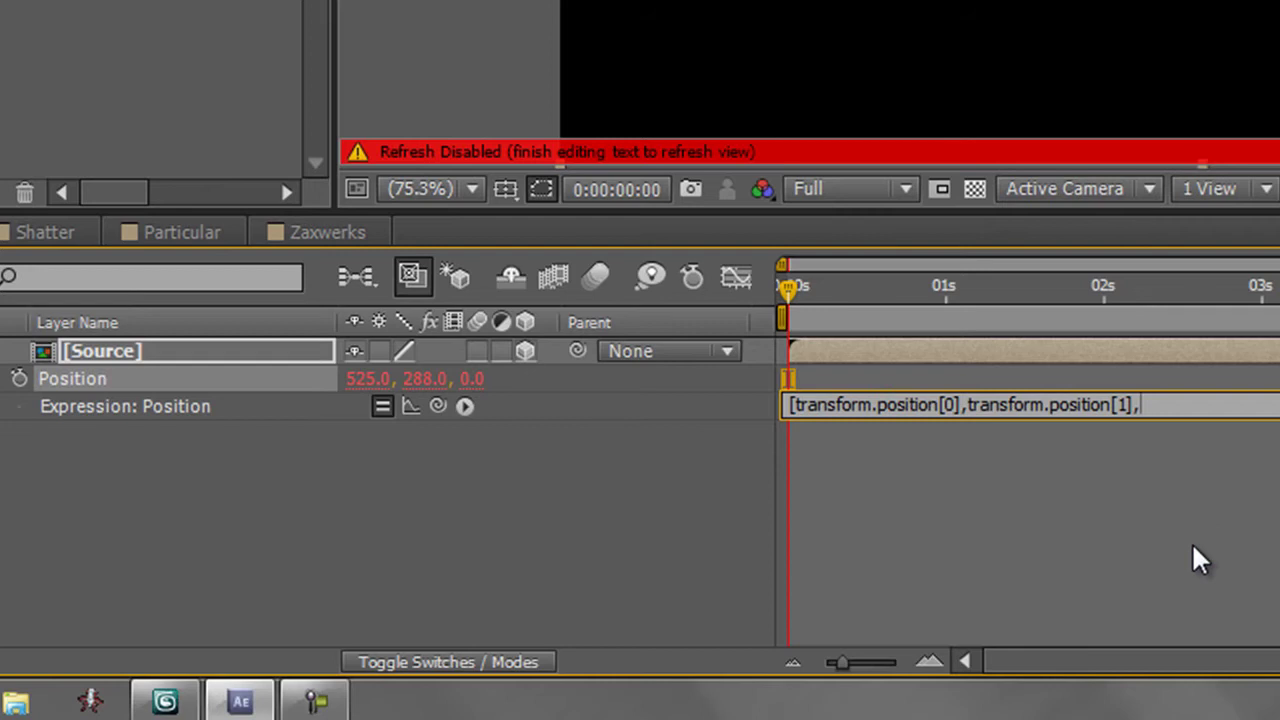
{"action": "type", "text": "dex-1]"}
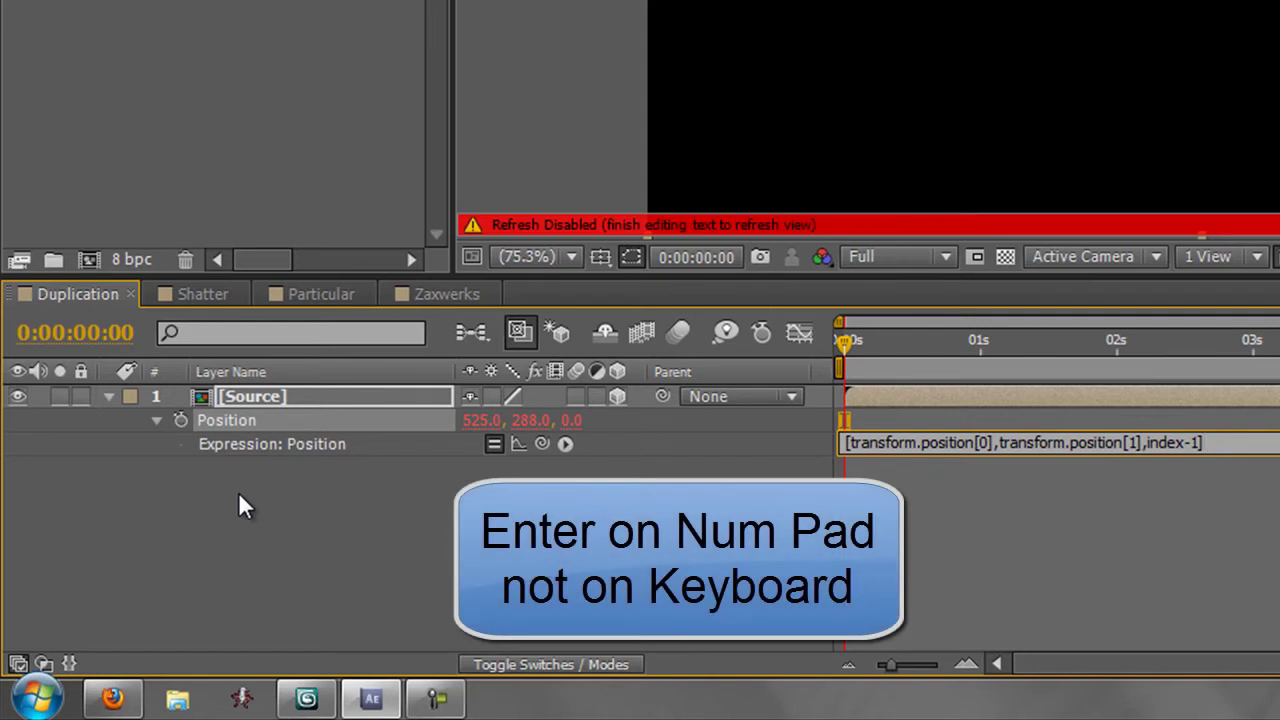
{"action": "key", "text": "KP_Enter"}
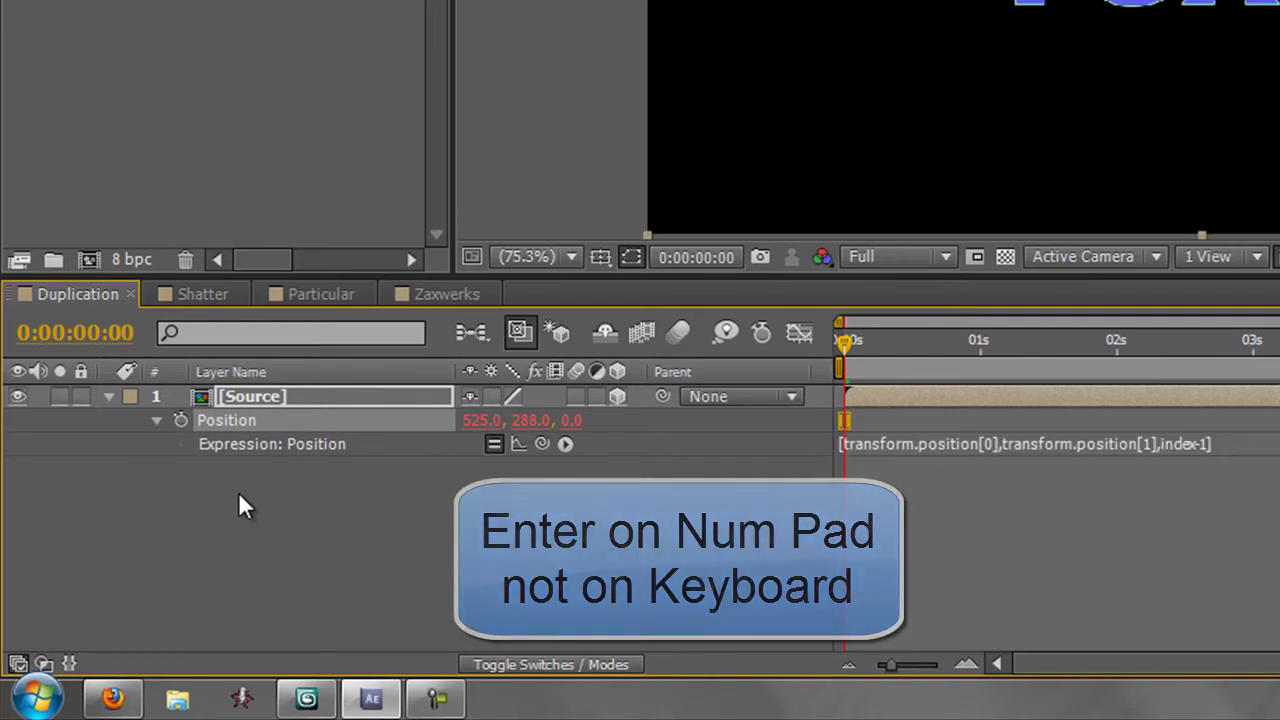
- Collapse the Source layer's properties and duplicate the layer at least ten times to build up depth
{"action": "left_click", "coordinate": [110, 396]}
{"action": "left_click", "coordinate": [283, 396]}
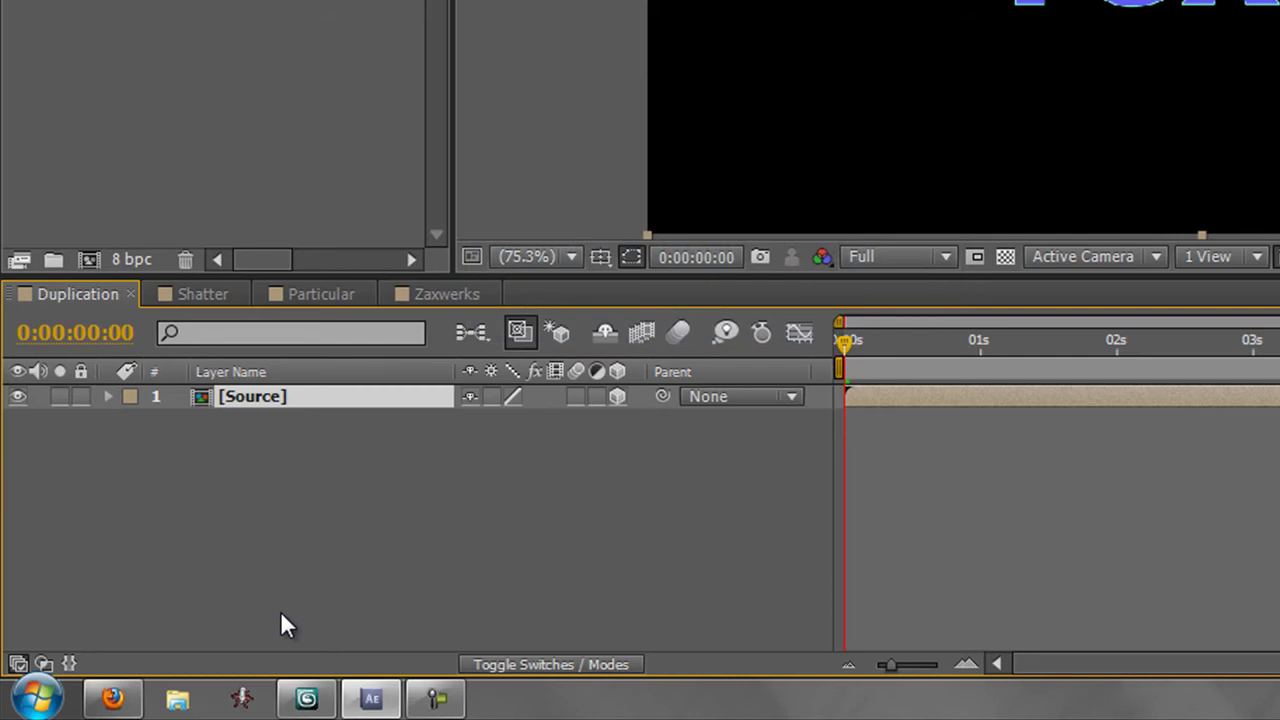
{"action": "key", "text": "ctrl+d"}
{"action": "key", "text": "ctrl+d"}
{"action": "key", "text": "ctrl+d"}
{"action": "key", "text": "ctrl+d"}
{"action": "key", "text": "ctrl+d"}
{"action": "key", "text": "ctrl+d"}
{"action": "key", "text": "ctrl+d"}
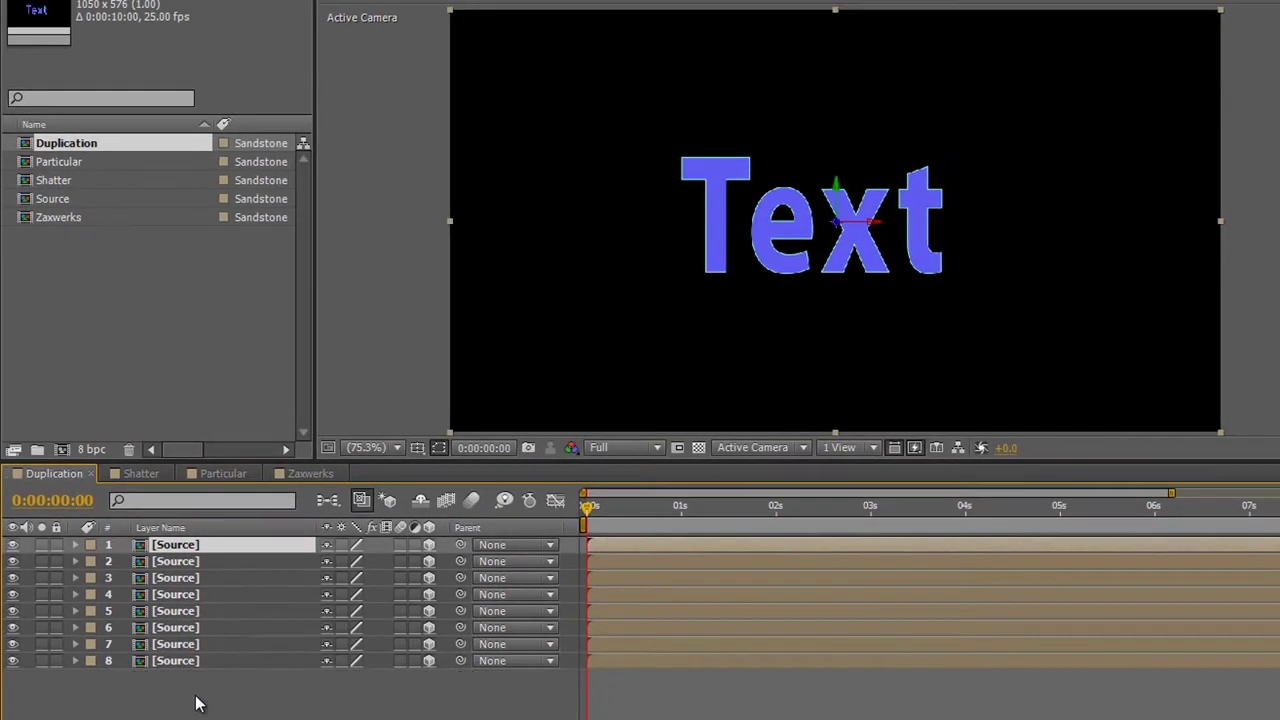
{"action": "key", "text": "ctrl+d"}
{"action": "key", "text": "ctrl+d"}
{"action": "key", "text": "ctrl+d"}
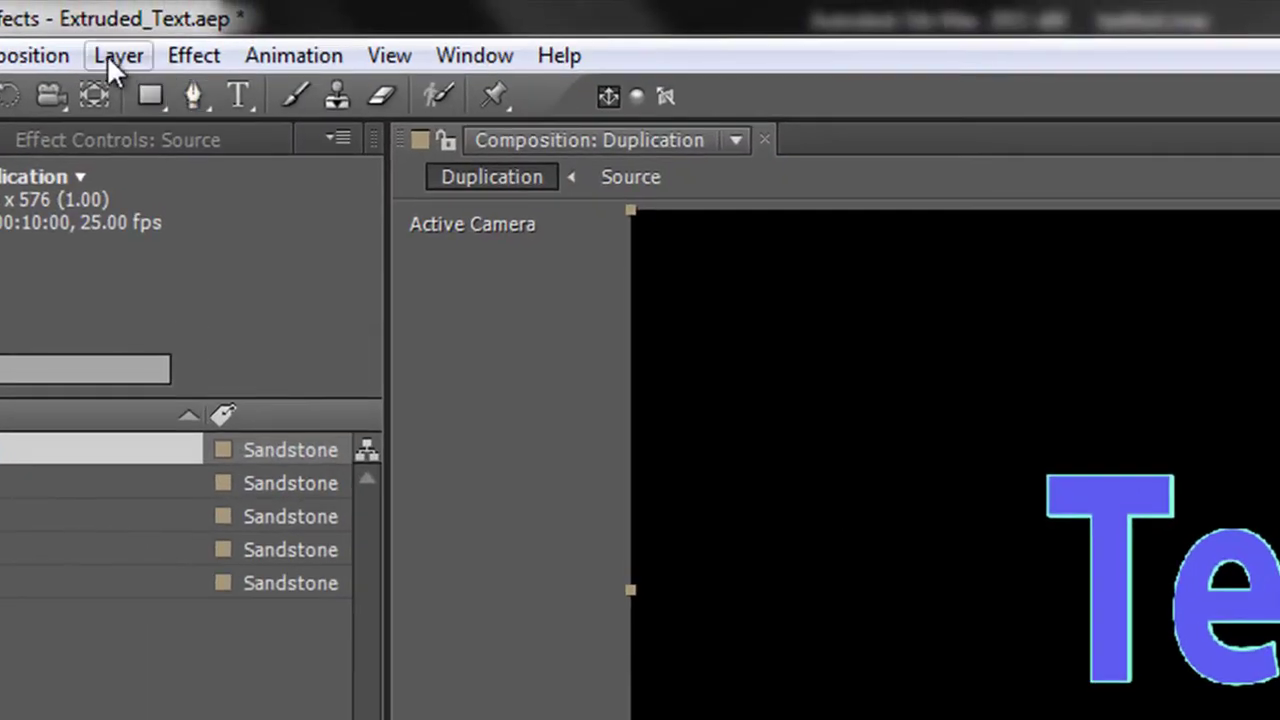
- Add a one-node camera with the 50mm preset to the Duplication composition
{"action": "left_click", "coordinate": [116, 55]}
{"action": "mouse_move", "coordinate": [128, 97]}
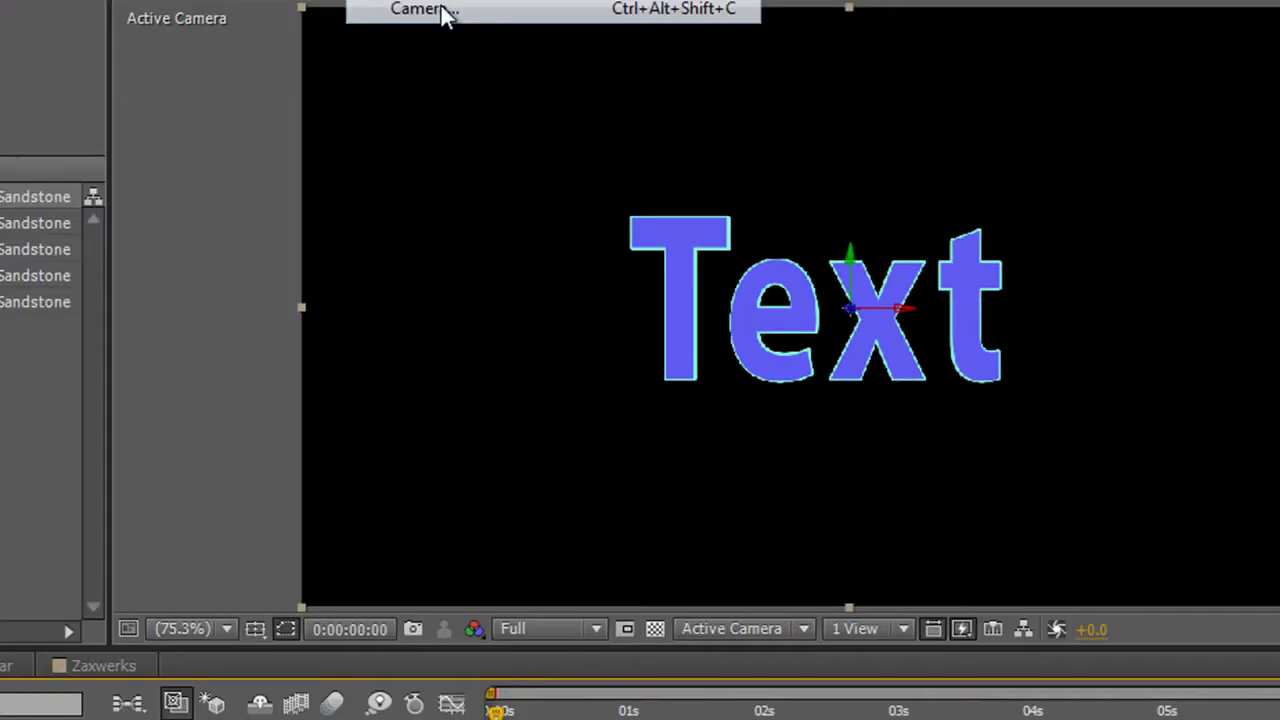
{"action": "left_click", "coordinate": [805, 209]}
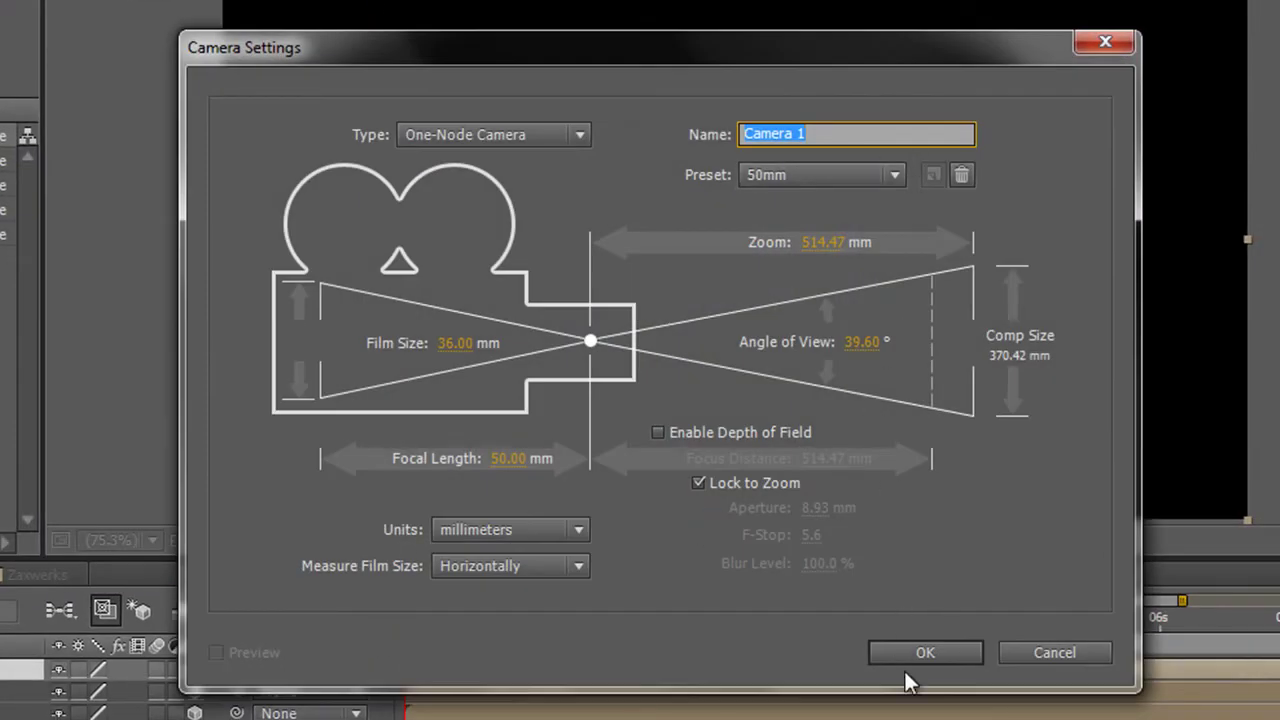
{"action": "left_click", "coordinate": [955, 655]}
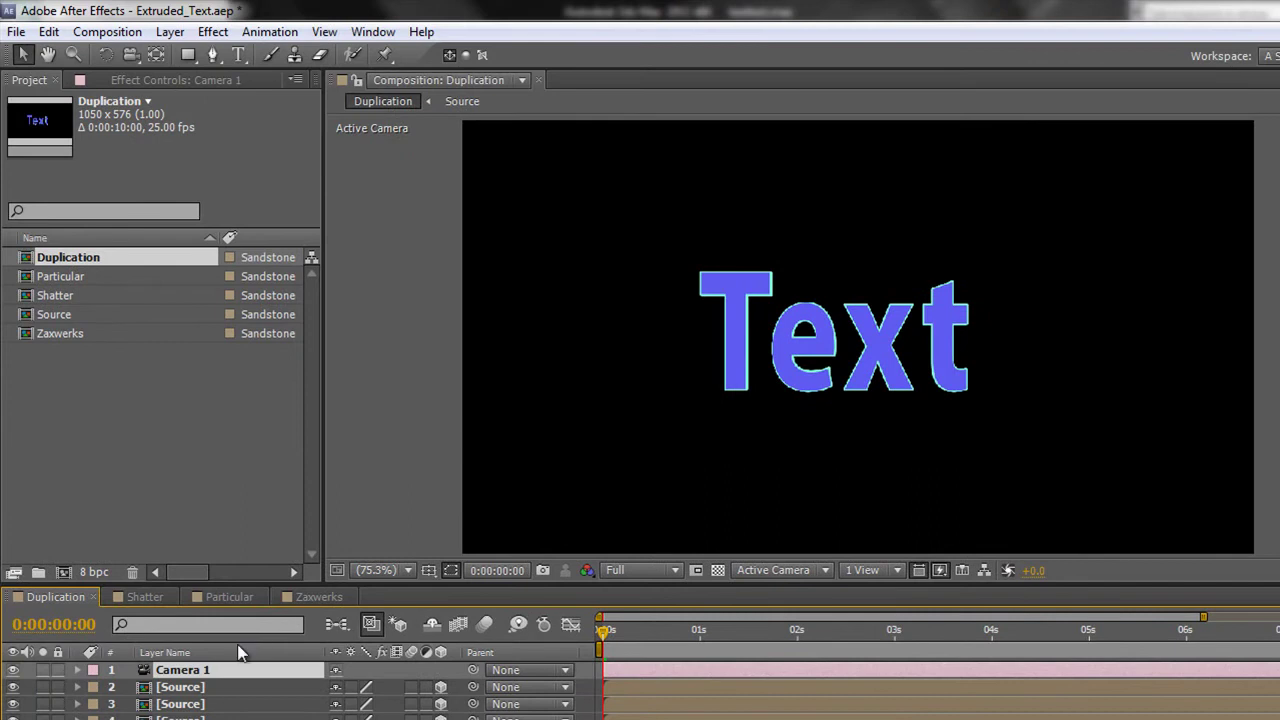
- Orbit the camera around the stacked text to an angled view showing its sides, with camera position about -160, 120, -1277
{"action": "left_click", "coordinate": [140, 55]}
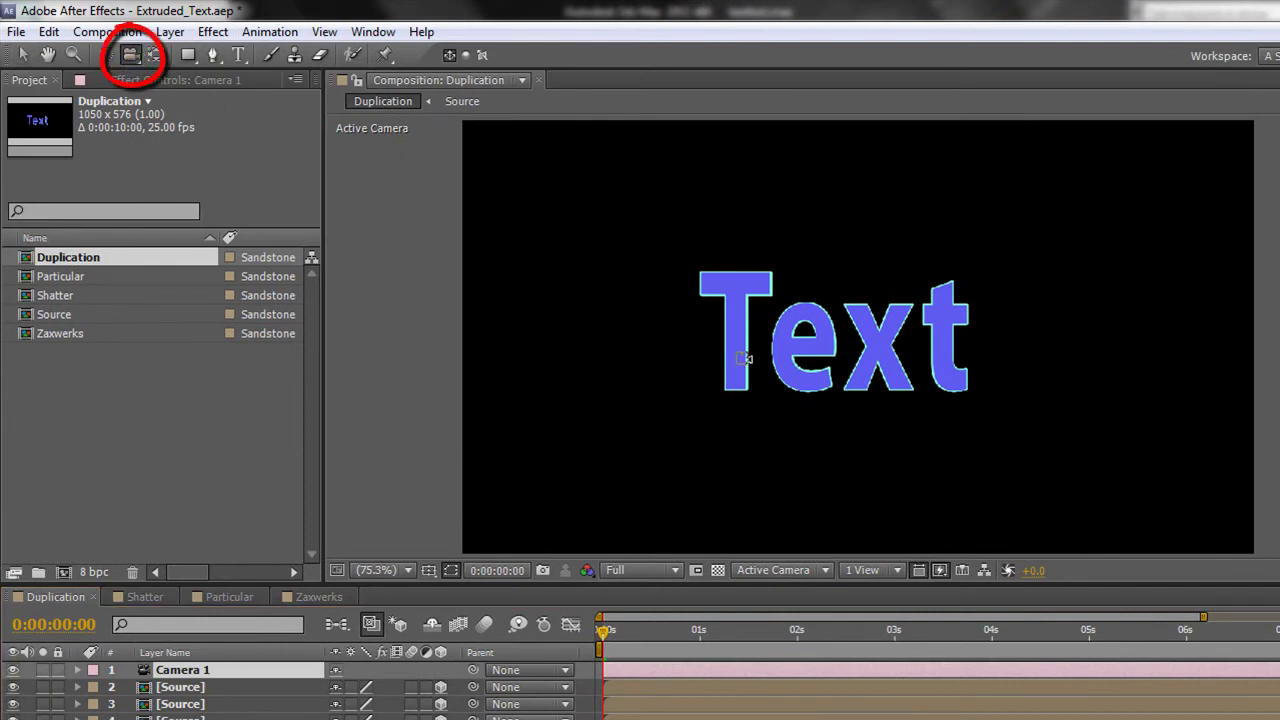
{"action": "mouse_move", "coordinate": [749, 366]}
{"action": "left_mouse_down"}
{"action": "mouse_move", "coordinate": [769, 369]}
{"action": "mouse_move", "coordinate": [748, 344]}
{"action": "mouse_move", "coordinate": [640, 362]}
{"action": "mouse_move", "coordinate": [789, 380]}
{"action": "mouse_move", "coordinate": [779, 361]}
{"action": "mouse_move", "coordinate": [663, 348]}
{"action": "mouse_move", "coordinate": [767, 374]}
{"action": "left_mouse_up"}
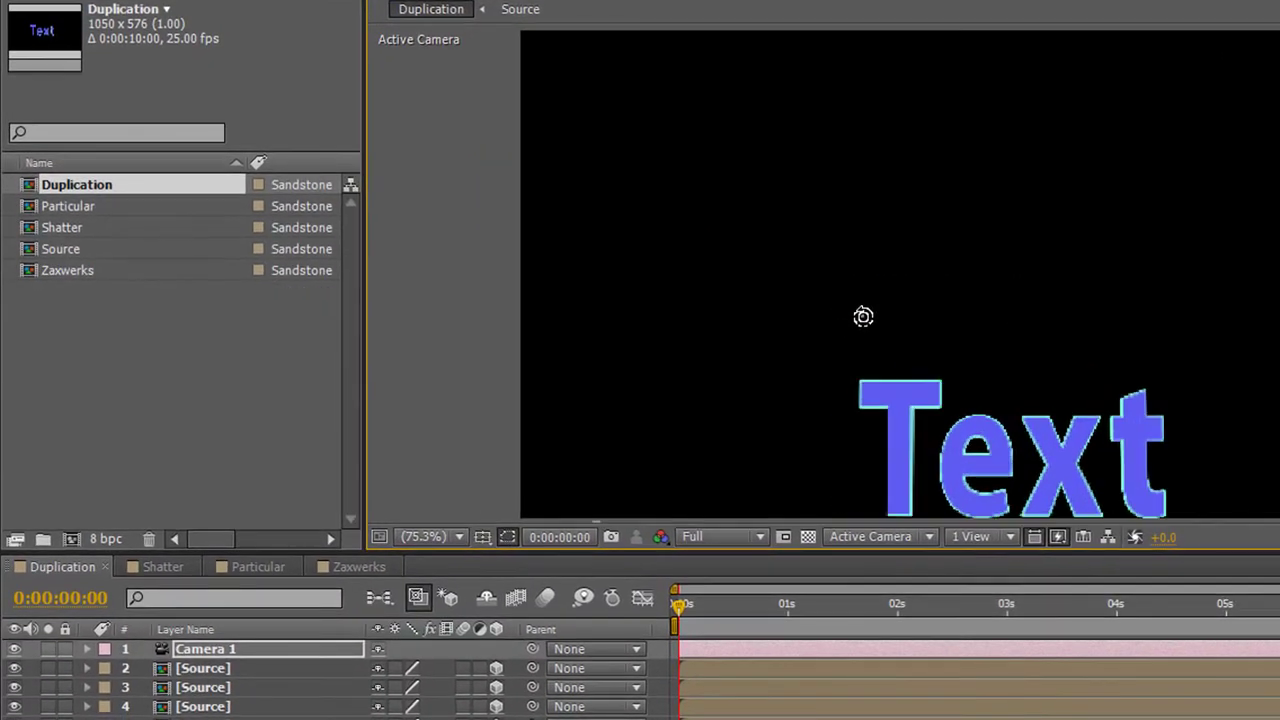
{"action": "left_click_drag", "start_coordinate": [863, 317], "coordinate": [837, 290]}
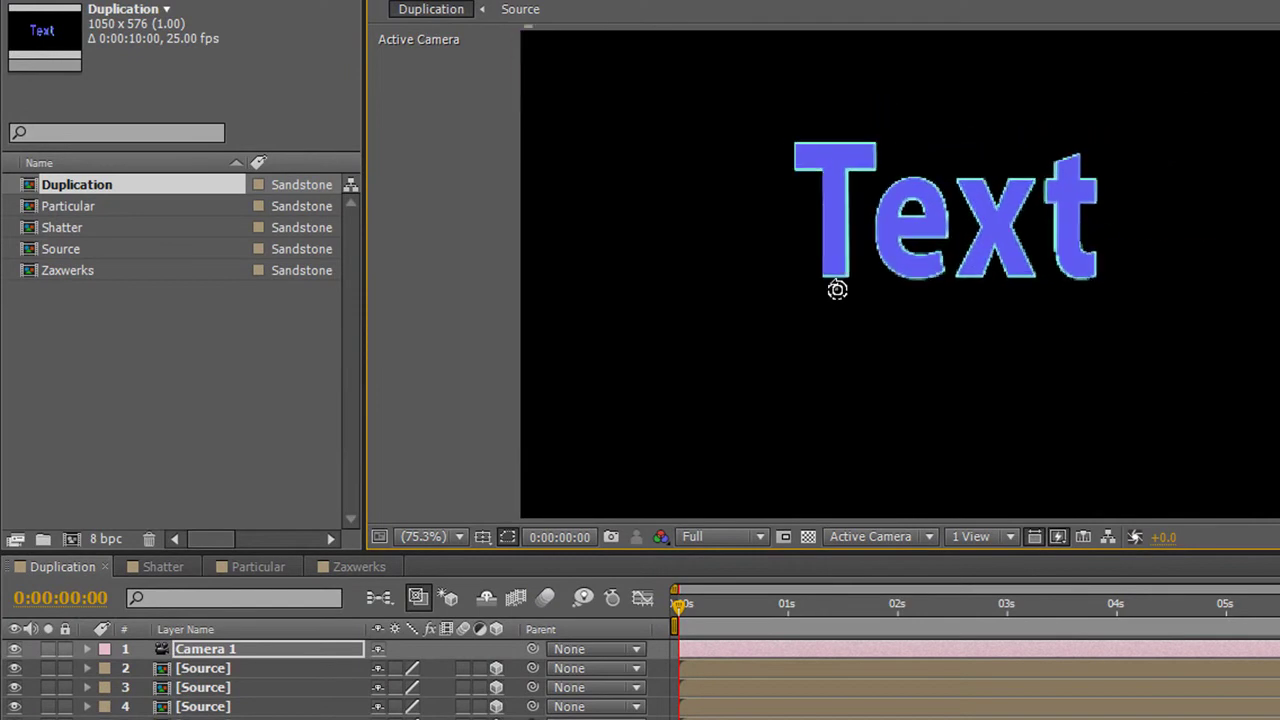
{"action": "left_click", "coordinate": [87, 649]}
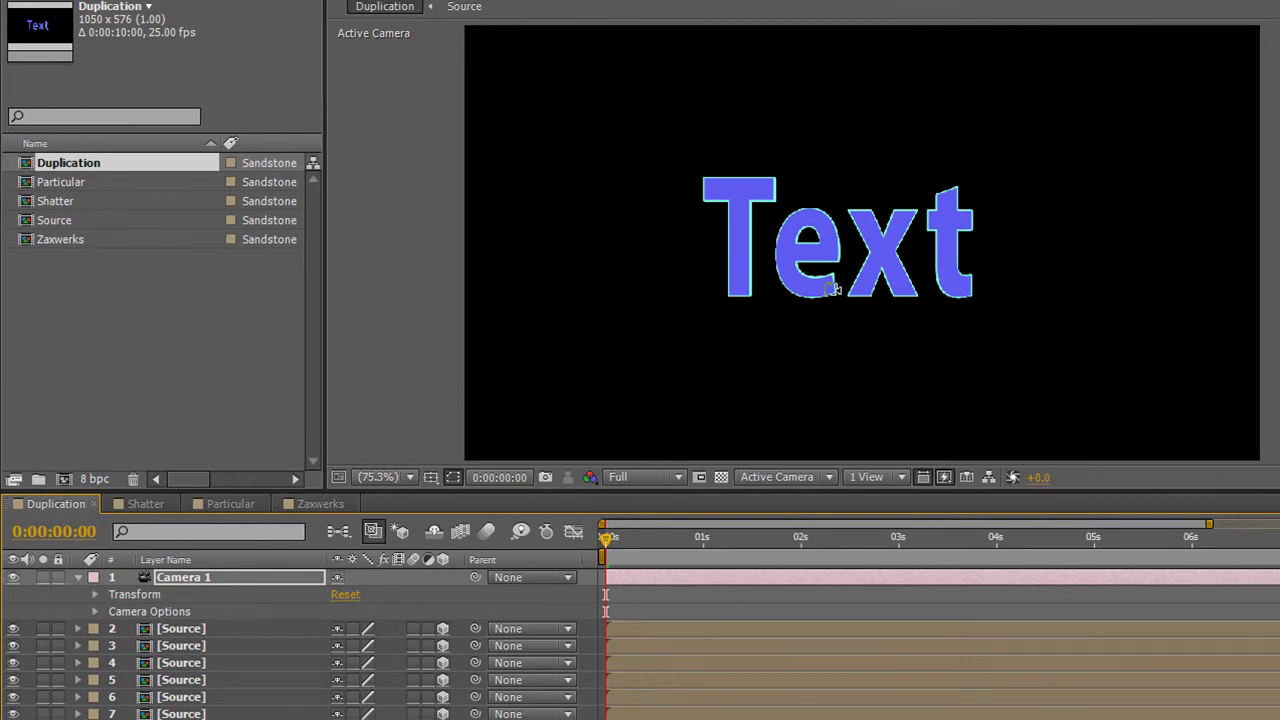
{"action": "left_click_drag", "start_coordinate": [823, 286], "coordinate": [866, 368]}
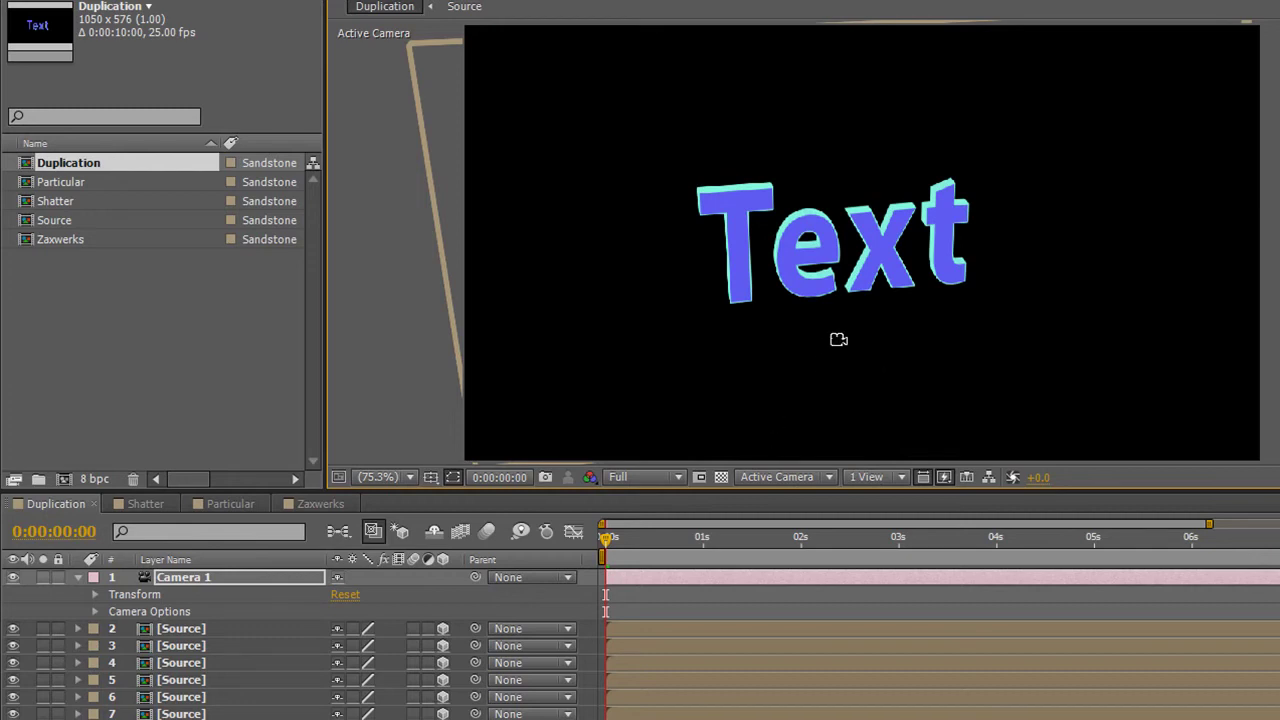
{"action": "mouse_move", "coordinate": [839, 332]}
{"action": "left_mouse_down"}
{"action": "mouse_move", "coordinate": [743, 261]}
{"action": "mouse_move", "coordinate": [814, 291]}
{"action": "mouse_move", "coordinate": [965, 304]}
{"action": "mouse_move", "coordinate": [1038, 294]}
{"action": "left_mouse_up"}
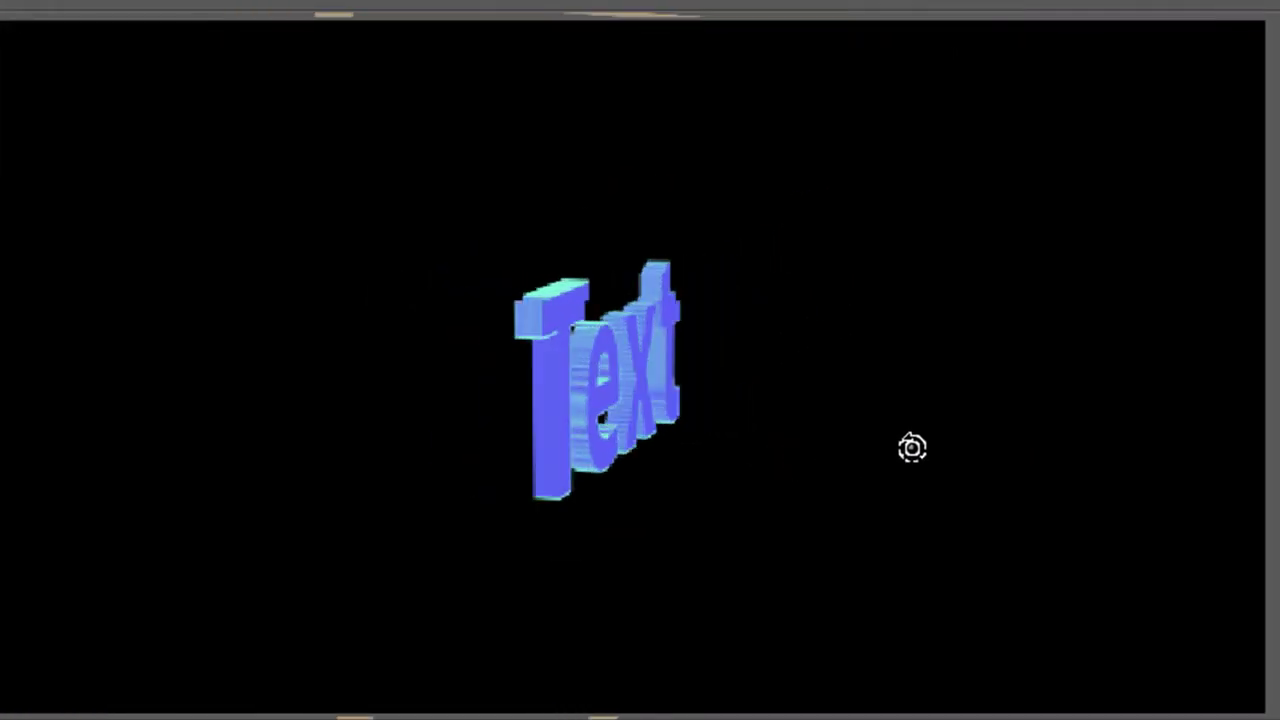
{"action": "left_click_drag", "start_coordinate": [912, 447], "coordinate": [970, 463]}
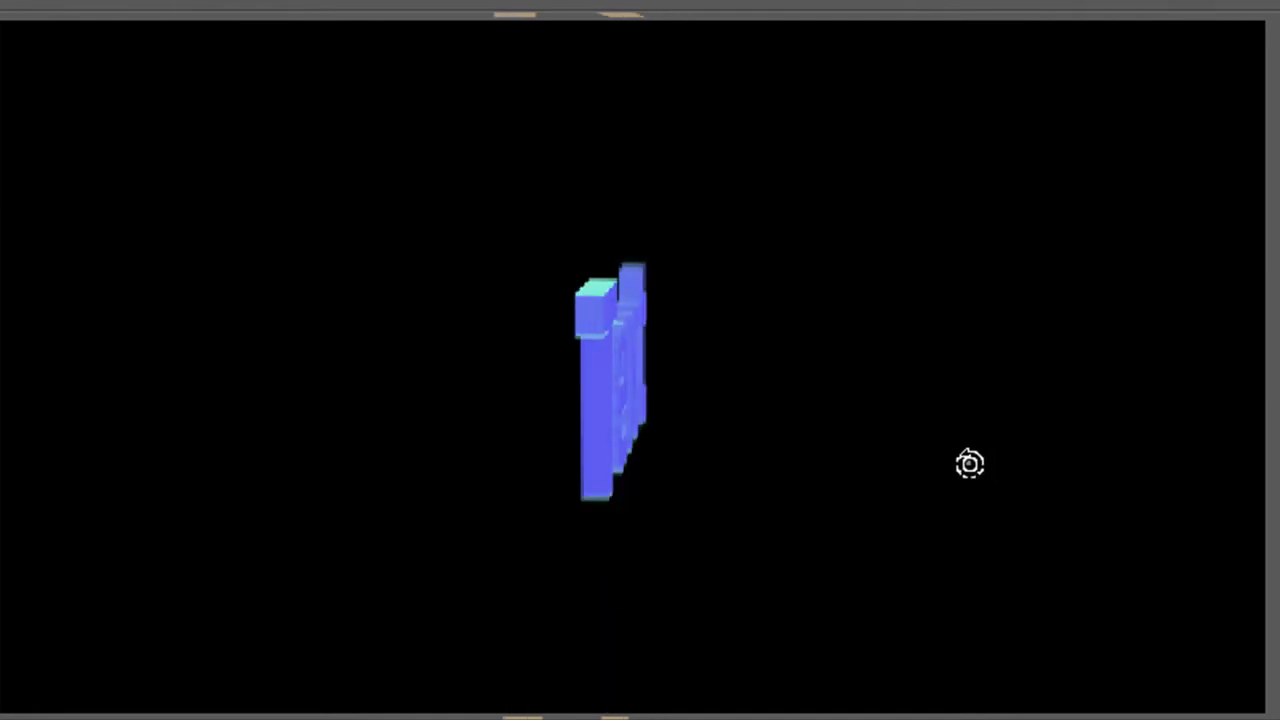
{"action": "left_click_drag", "start_coordinate": [739, 402], "coordinate": [500, 380]}
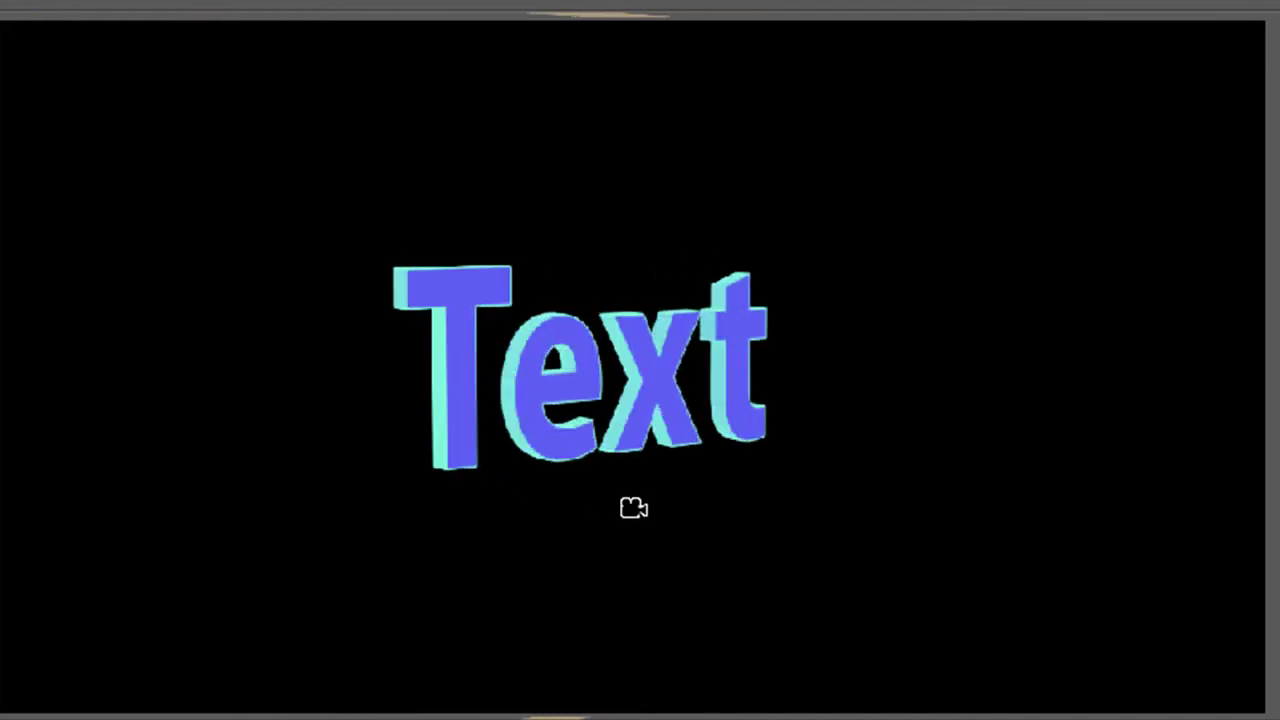
{"action": "left_click_drag", "start_coordinate": [634, 508], "coordinate": [597, 513]}
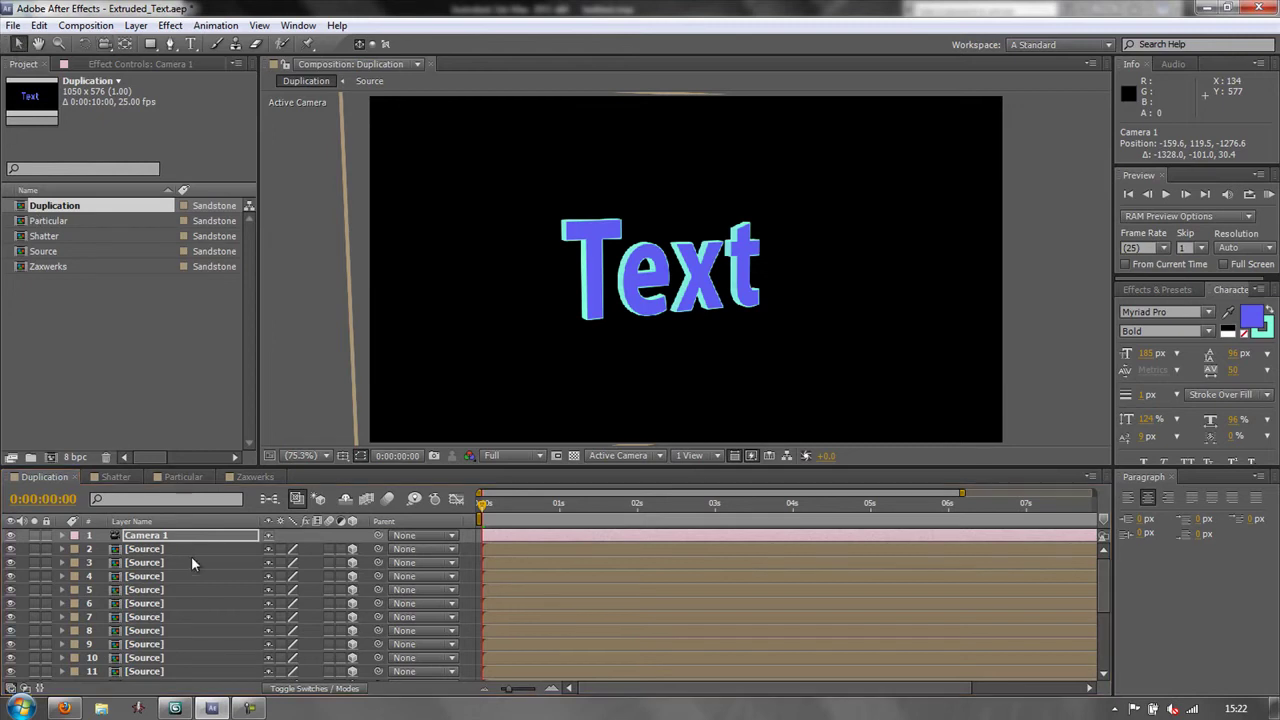
- Apply the Ramp effect to the frontmost Source layer, directly below the camera in the layer stack
{"action": "left_click", "coordinate": [148, 550]}
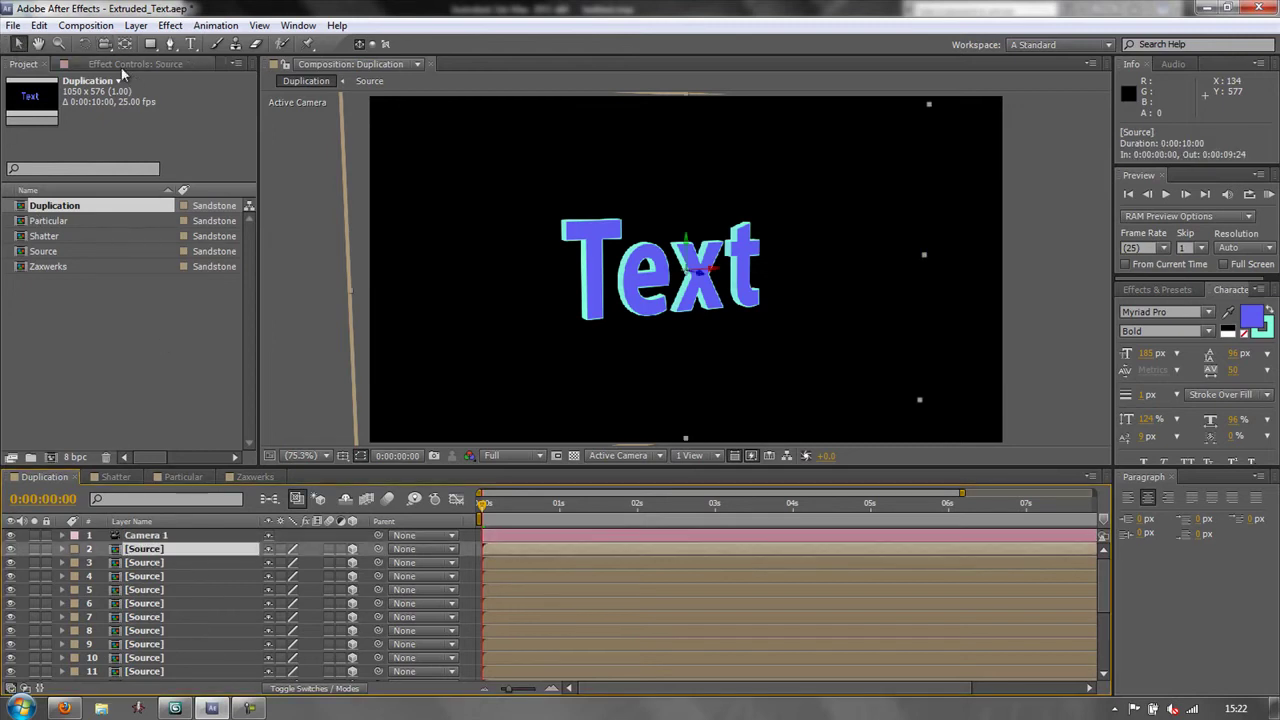
{"action": "left_click", "coordinate": [170, 25]}
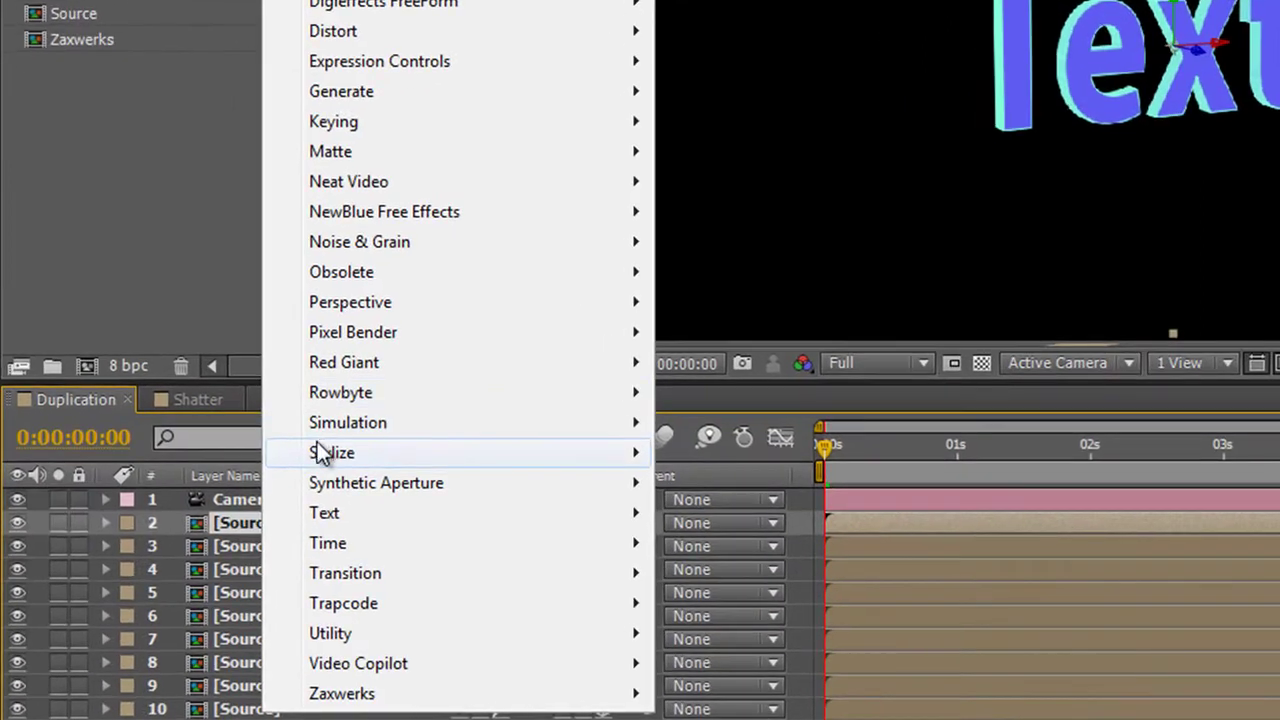
{"action": "mouse_move", "coordinate": [378, 88]}
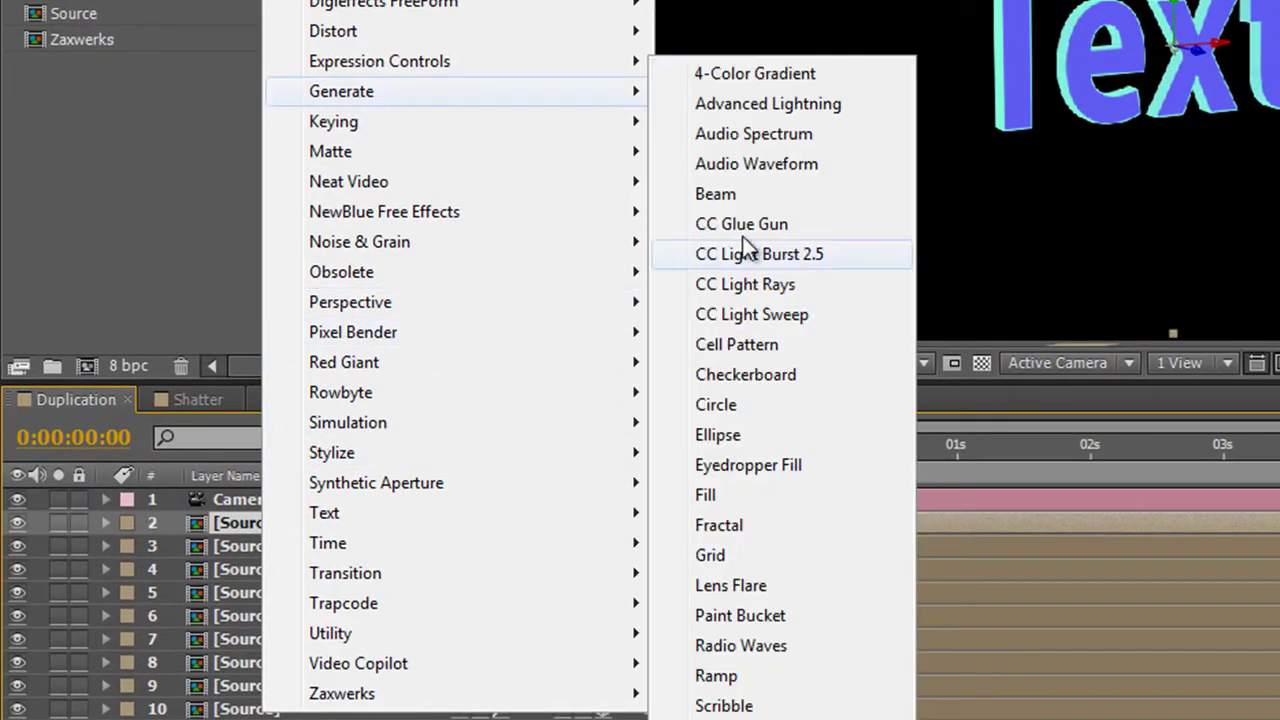
{"action": "left_click", "coordinate": [720, 676]}
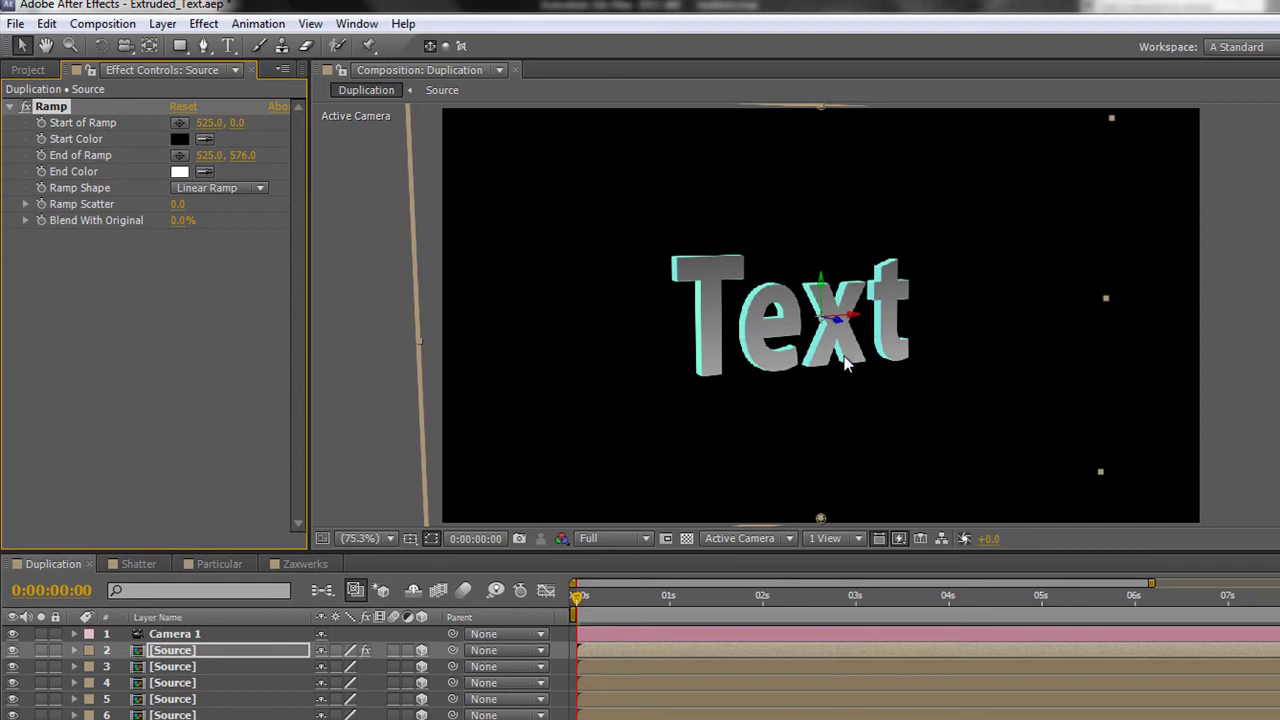
- Set the Ramp's start color to dark blue 050939
{"action": "left_click", "coordinate": [179, 139]}
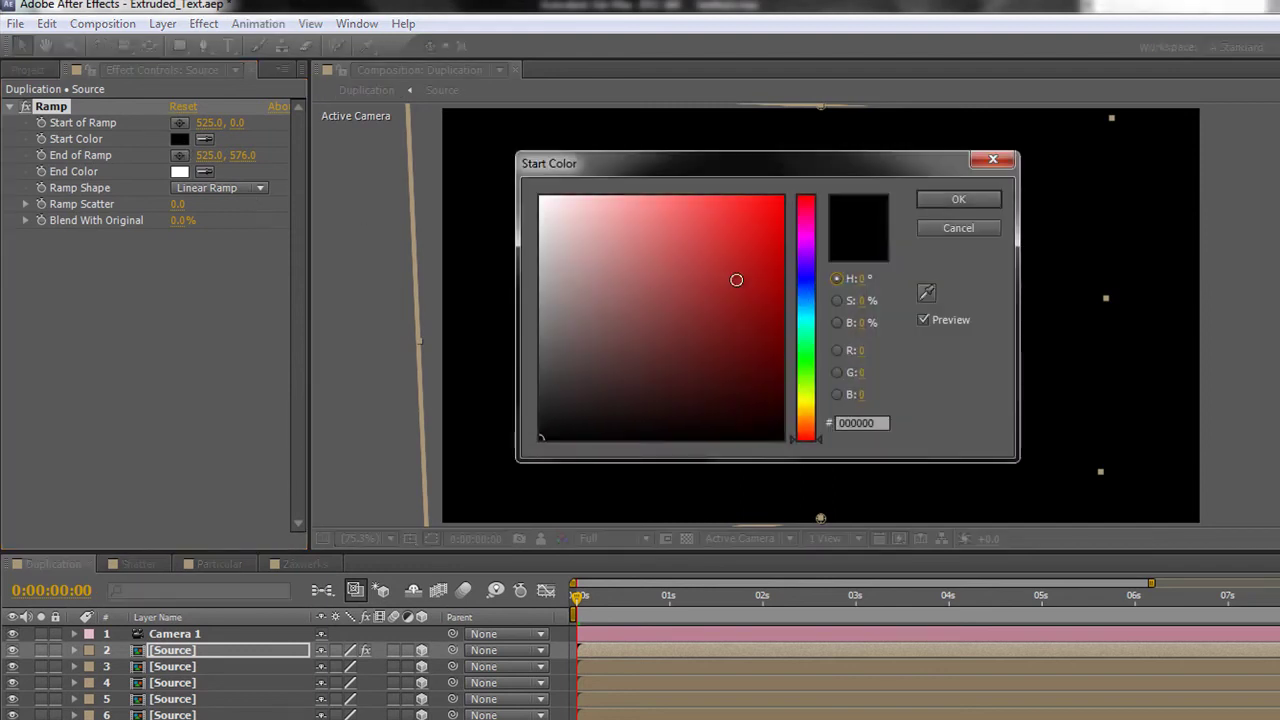
{"action": "left_click", "coordinate": [806, 280]}
{"action": "left_click", "coordinate": [737, 271]}
{"action": "left_click", "coordinate": [760, 384]}
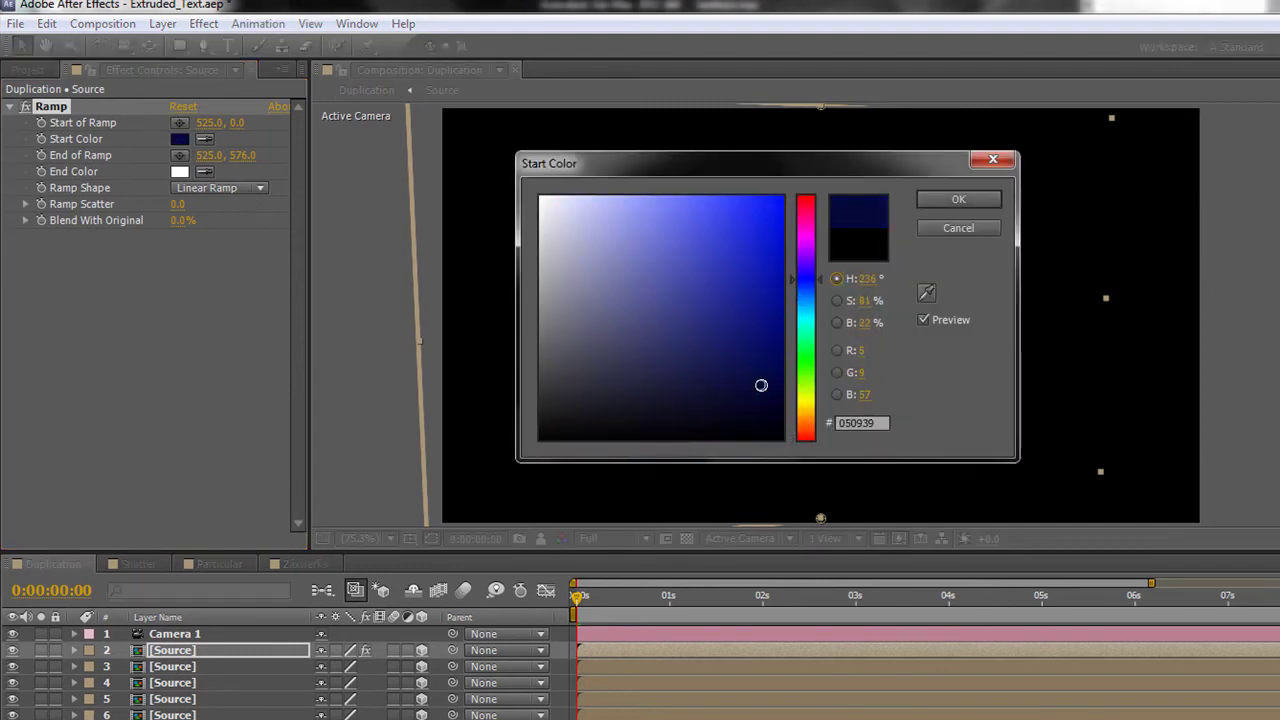
{"action": "left_click", "coordinate": [943, 200]}
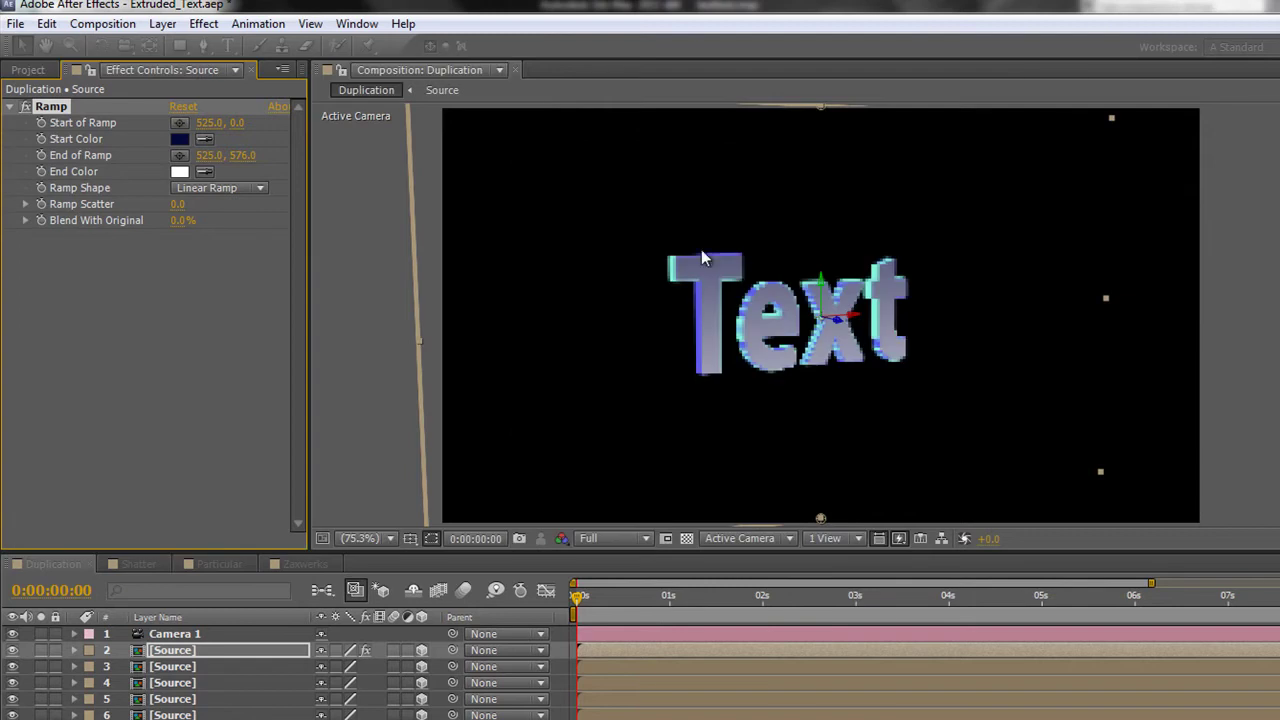
- Set the Ramp's end color to a light cyan
{"action": "left_click", "coordinate": [179, 172]}
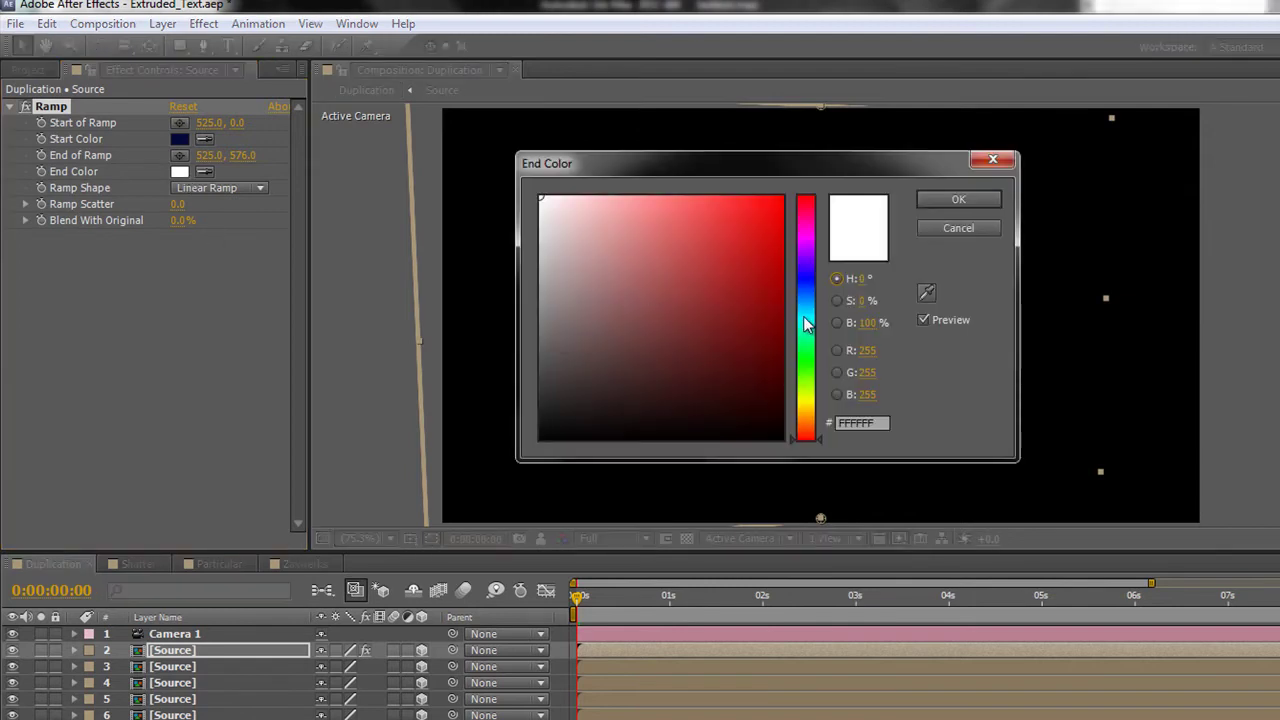
{"action": "left_click", "coordinate": [806, 315]}
{"action": "left_click", "coordinate": [637, 221]}
{"action": "left_click", "coordinate": [626, 211]}
{"action": "left_click", "coordinate": [621, 207]}
{"action": "left_click", "coordinate": [965, 201]}
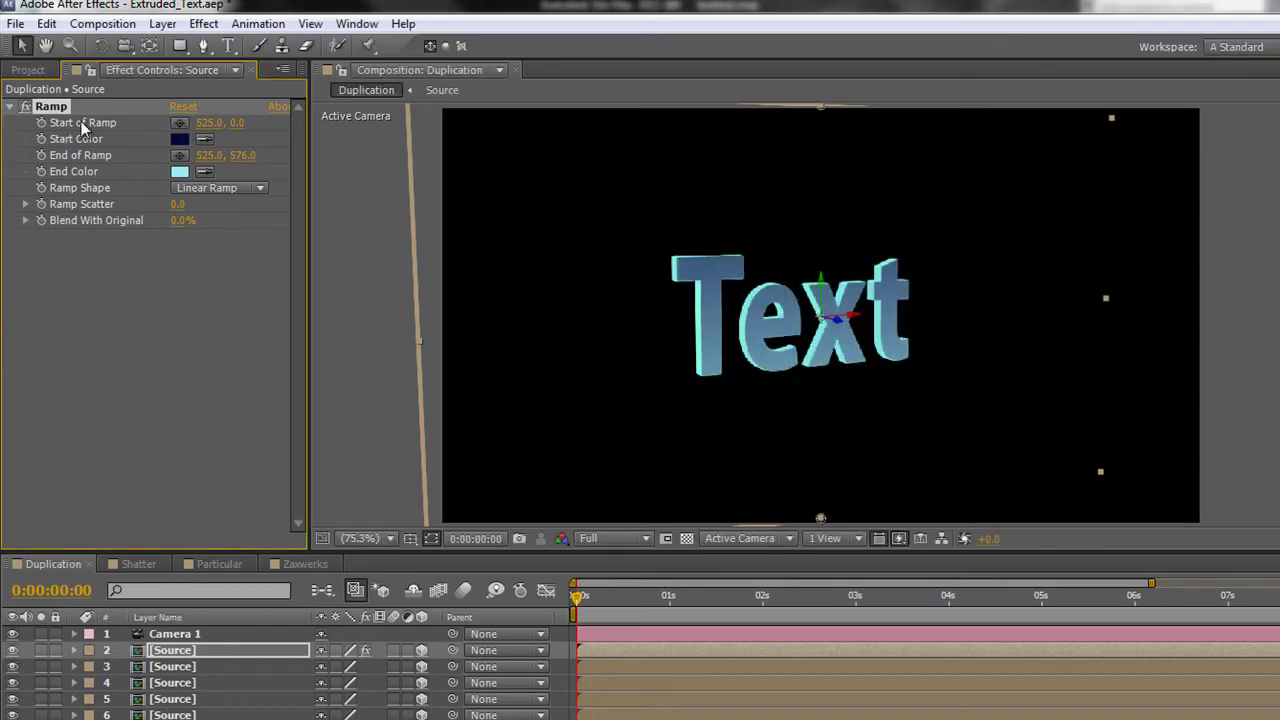
- Place the start of the ramp just above the text at about 510, 184 and its end just below at about 537, 389
{"action": "left_click", "coordinate": [180, 123]}
{"action": "left_click_drag", "start_coordinate": [808, 240], "coordinate": [811, 241]}
{"action": "left_click", "coordinate": [179, 155]}
{"action": "left_click", "coordinate": [823, 393]}
{"action": "left_click", "coordinate": [828, 387]}
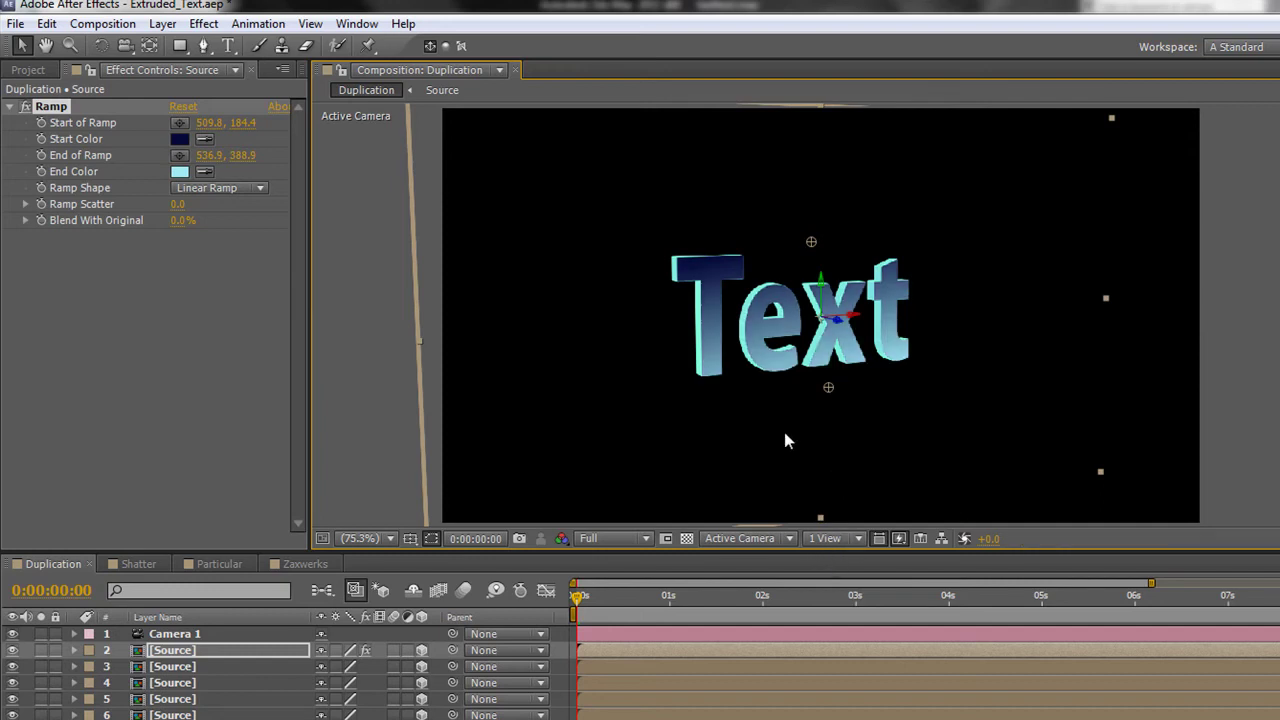
- Add Bevel Alpha to the frontmost Source layer and raise its edge thickness to 4.70
{"action": "left_click", "coordinate": [205, 23]}
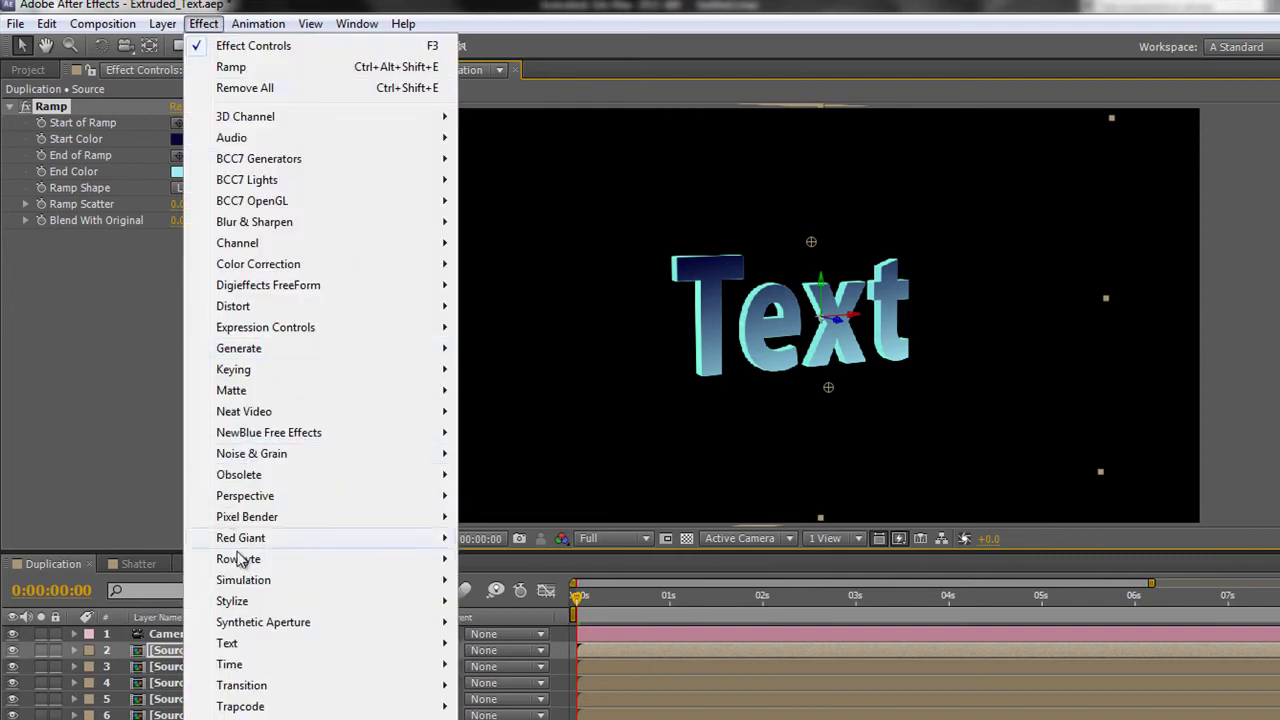
{"action": "mouse_move", "coordinate": [244, 568]}
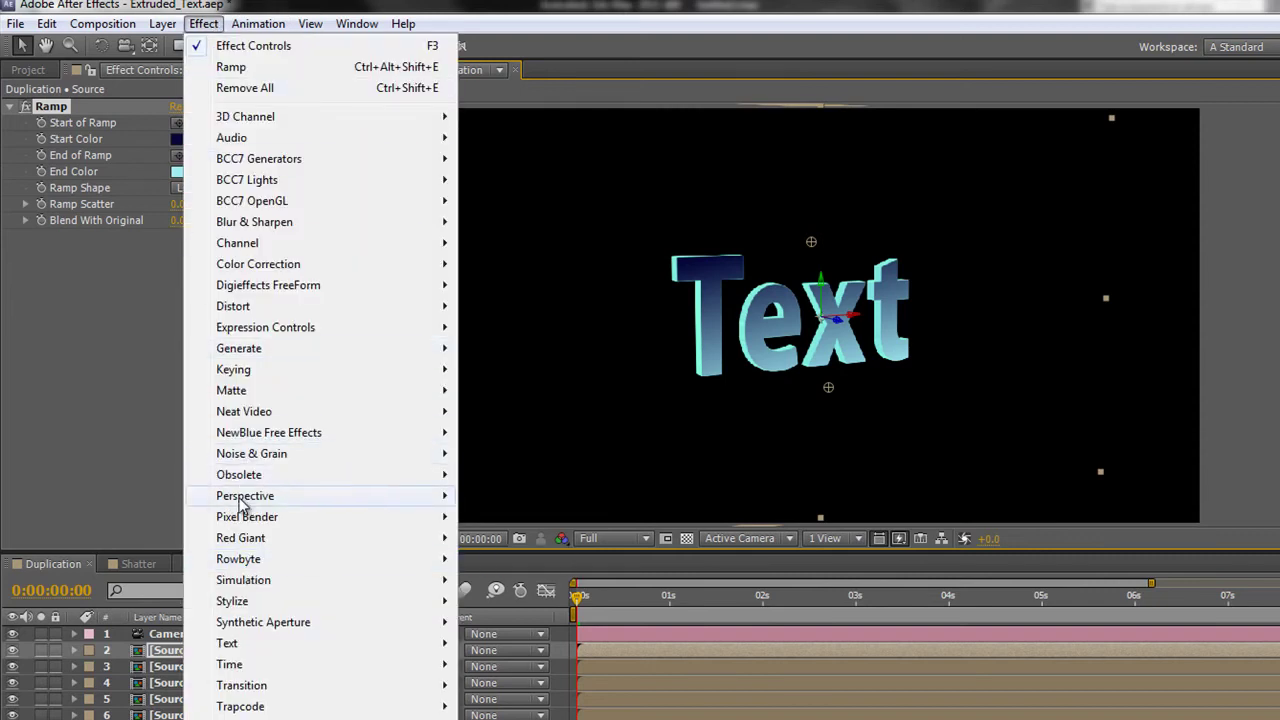
{"action": "mouse_move", "coordinate": [250, 495]}
{"action": "left_click", "coordinate": [553, 519]}
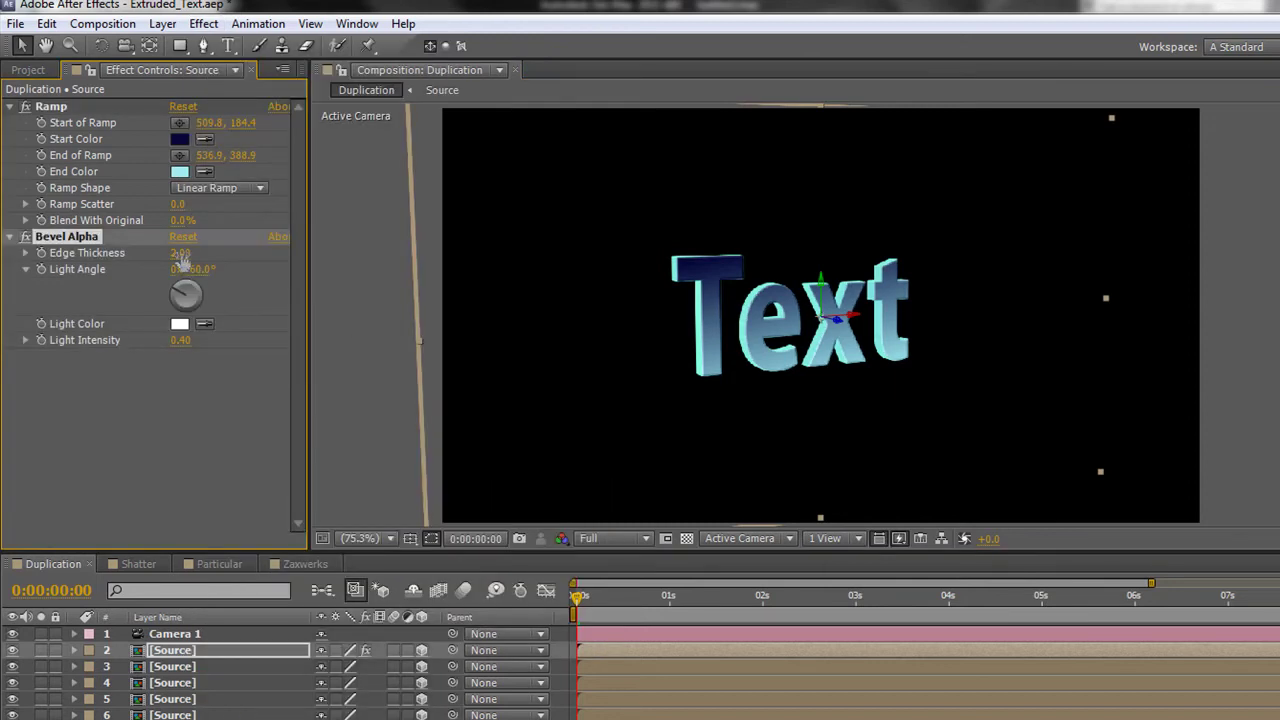
{"action": "mouse_move", "coordinate": [188, 253]}
{"action": "left_mouse_down"}
{"action": "mouse_move", "coordinate": [227, 259]}
{"action": "mouse_move", "coordinate": [205, 254]}
{"action": "left_mouse_up"}
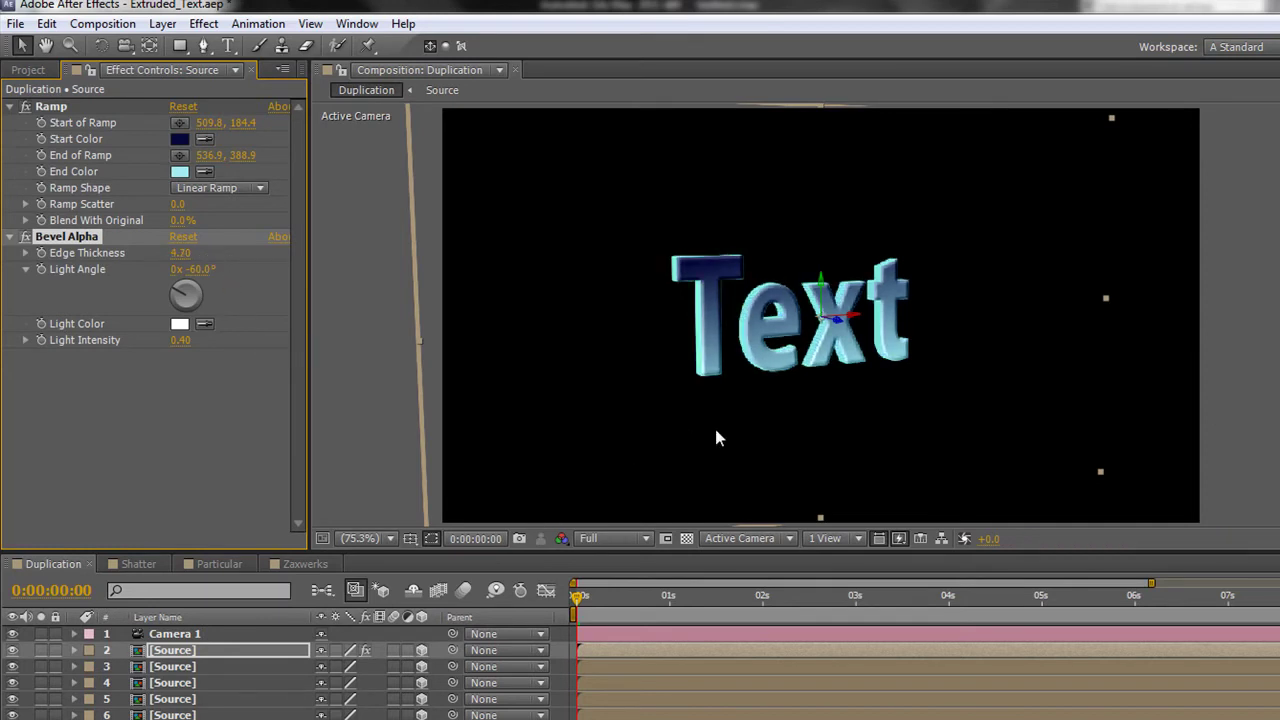
- Add the Color Emboss effect to the frontmost Source layer
{"action": "left_click", "coordinate": [205, 24]}
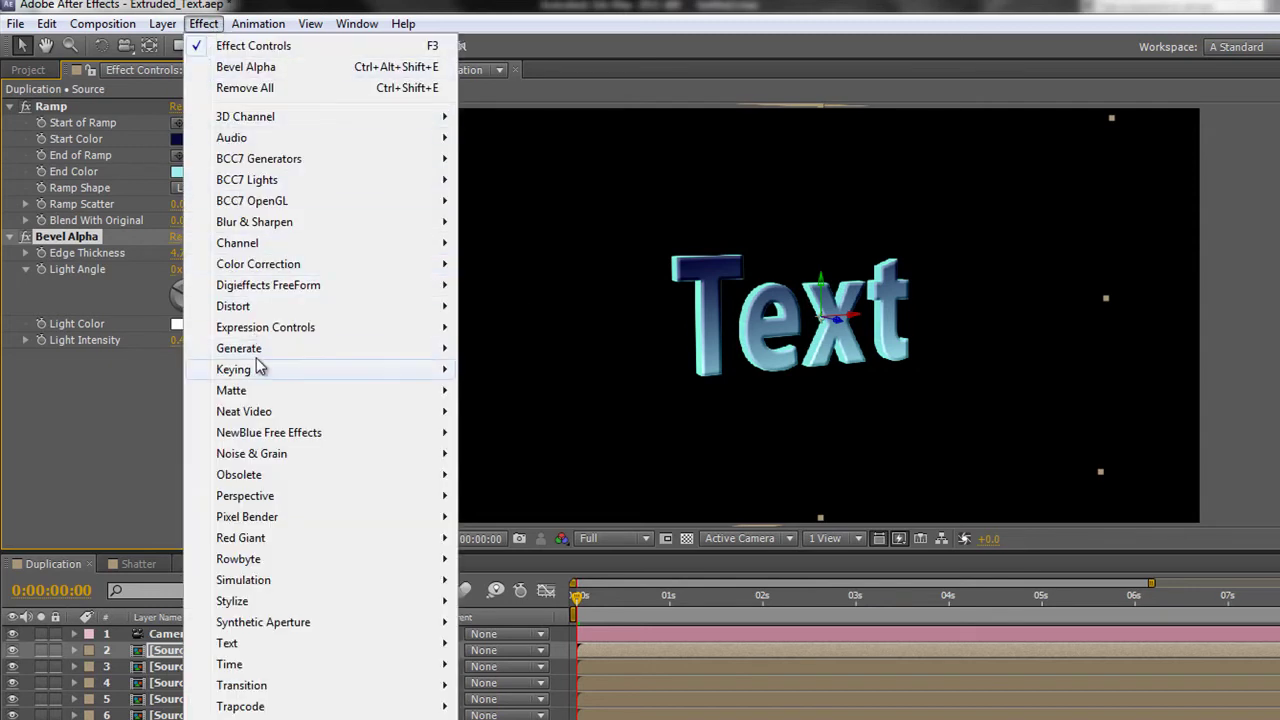
{"action": "mouse_move", "coordinate": [270, 604]}
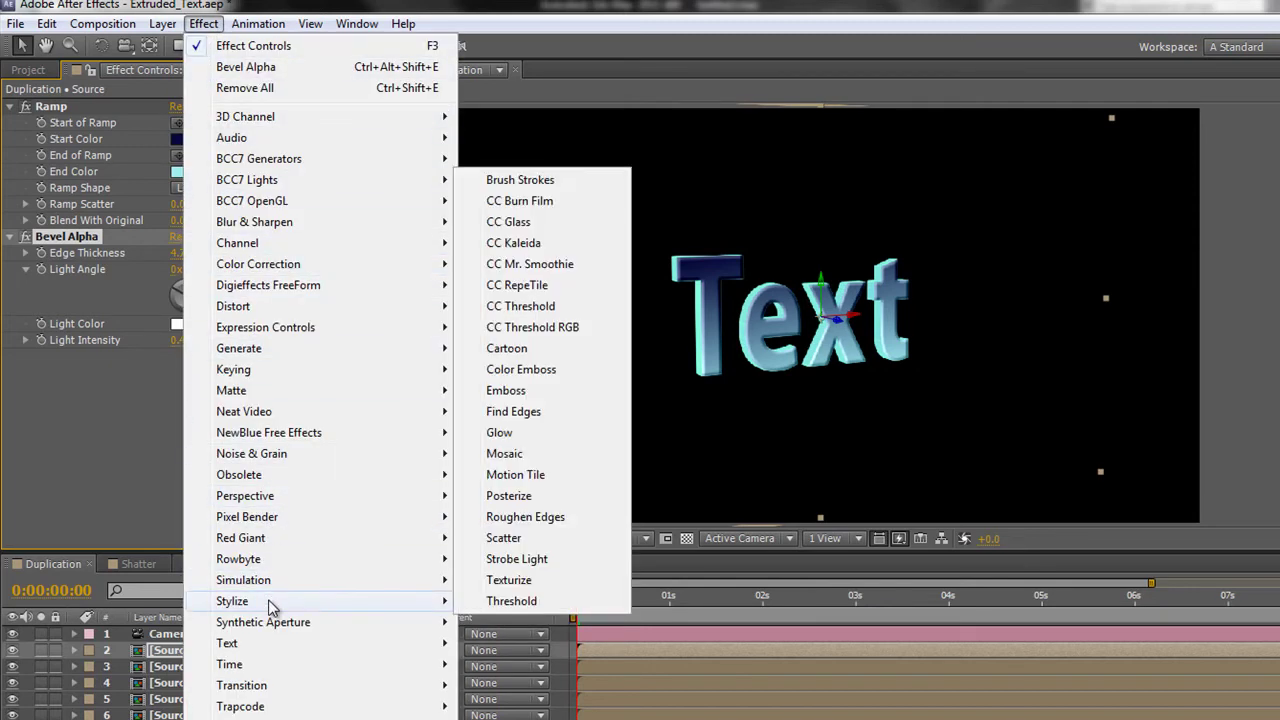
{"action": "left_click", "coordinate": [525, 371]}
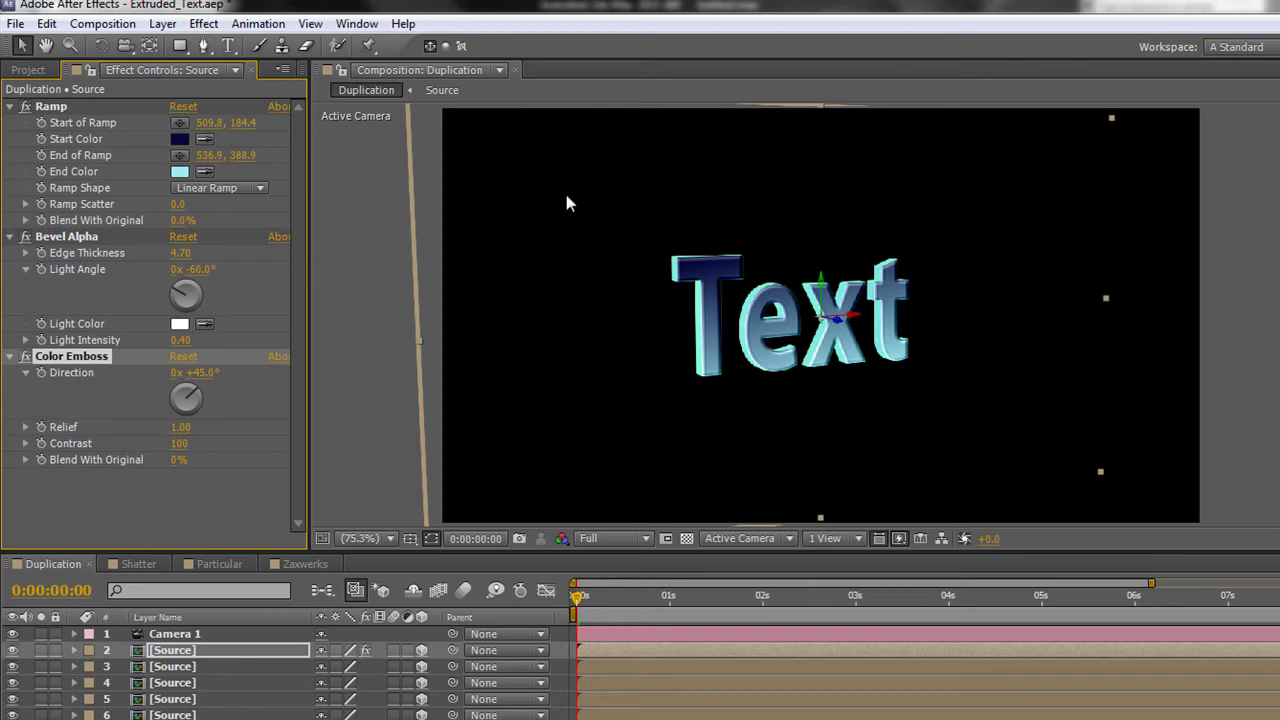
- Add CC Glass to the frontmost Source layer and set its surface height to 20 and displacement to 10
{"action": "left_click", "coordinate": [203, 23]}
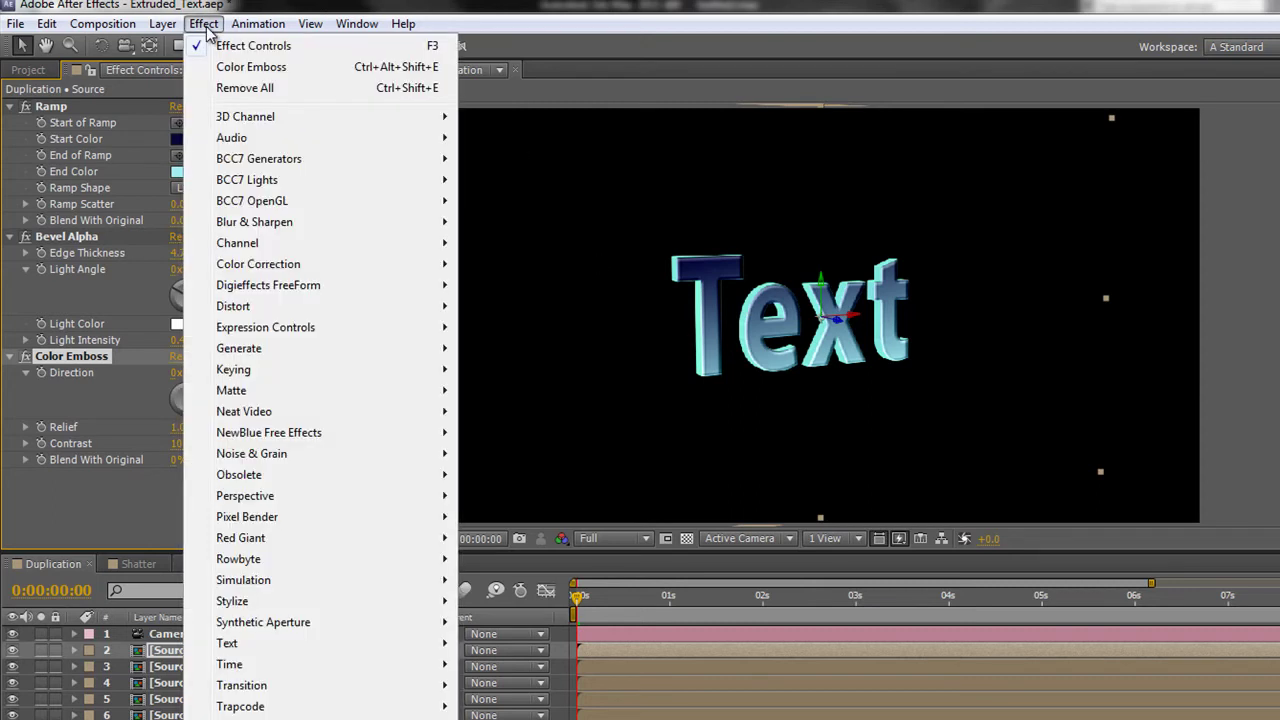
{"action": "mouse_move", "coordinate": [245, 605]}
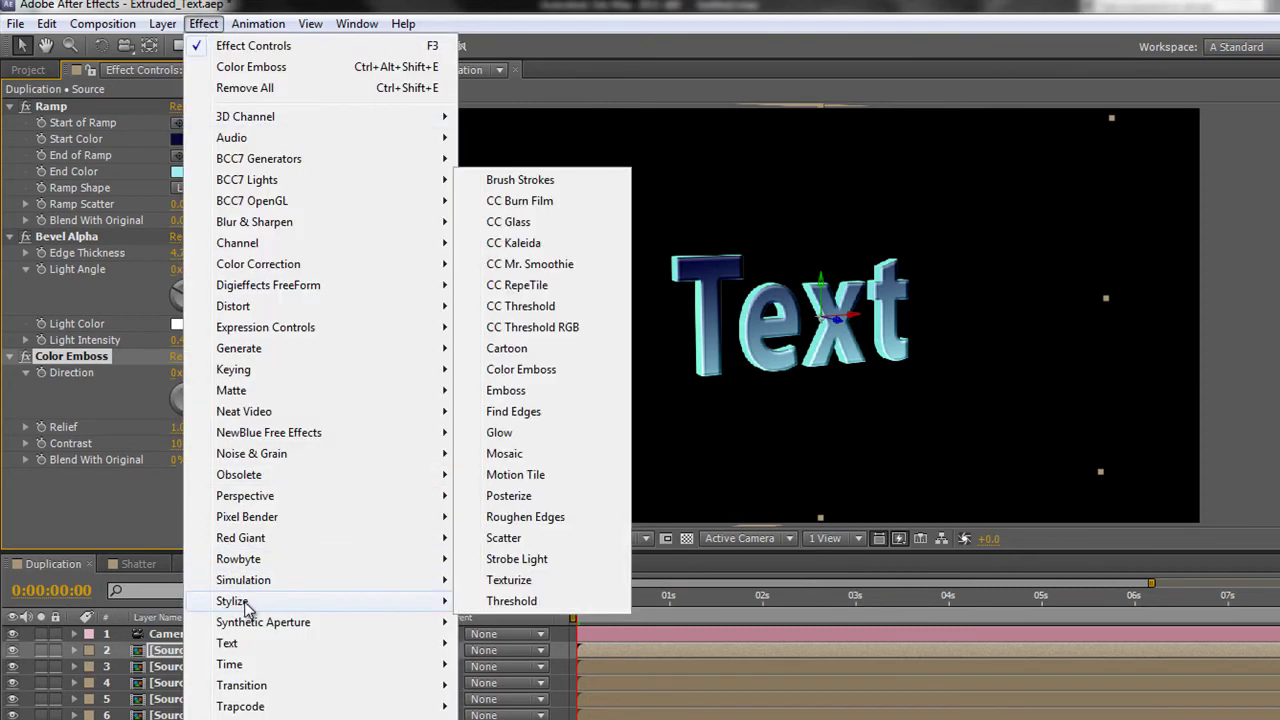
{"action": "left_click", "coordinate": [502, 221]}
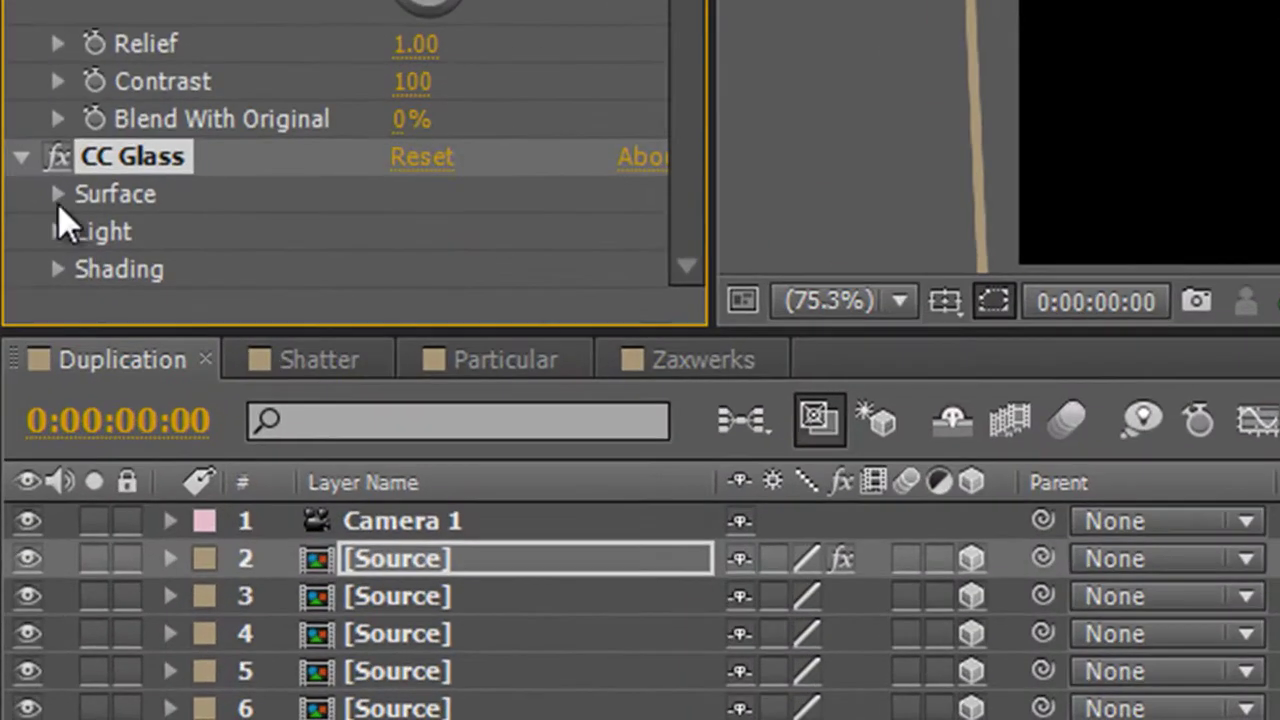
{"action": "left_click", "coordinate": [25, 493]}
{"action": "left_click", "coordinate": [430, 245]}
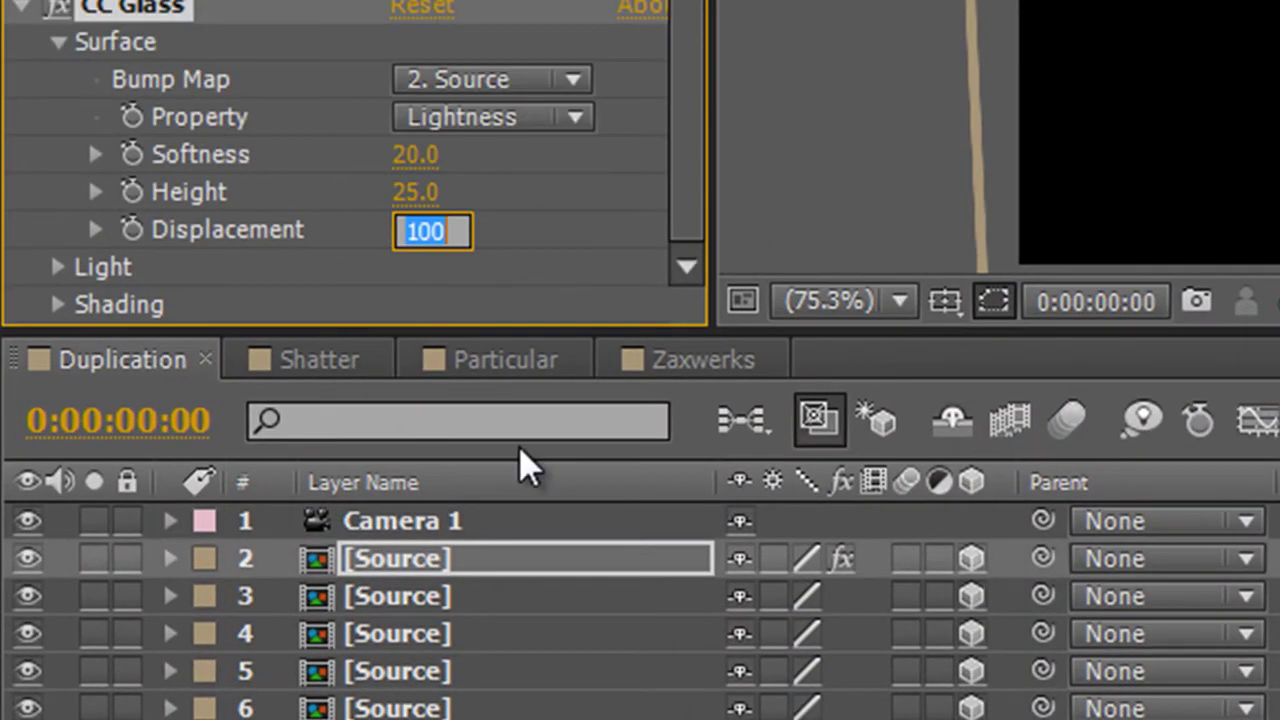
{"action": "type", "text": "10"}
{"action": "key", "text": "Return"}
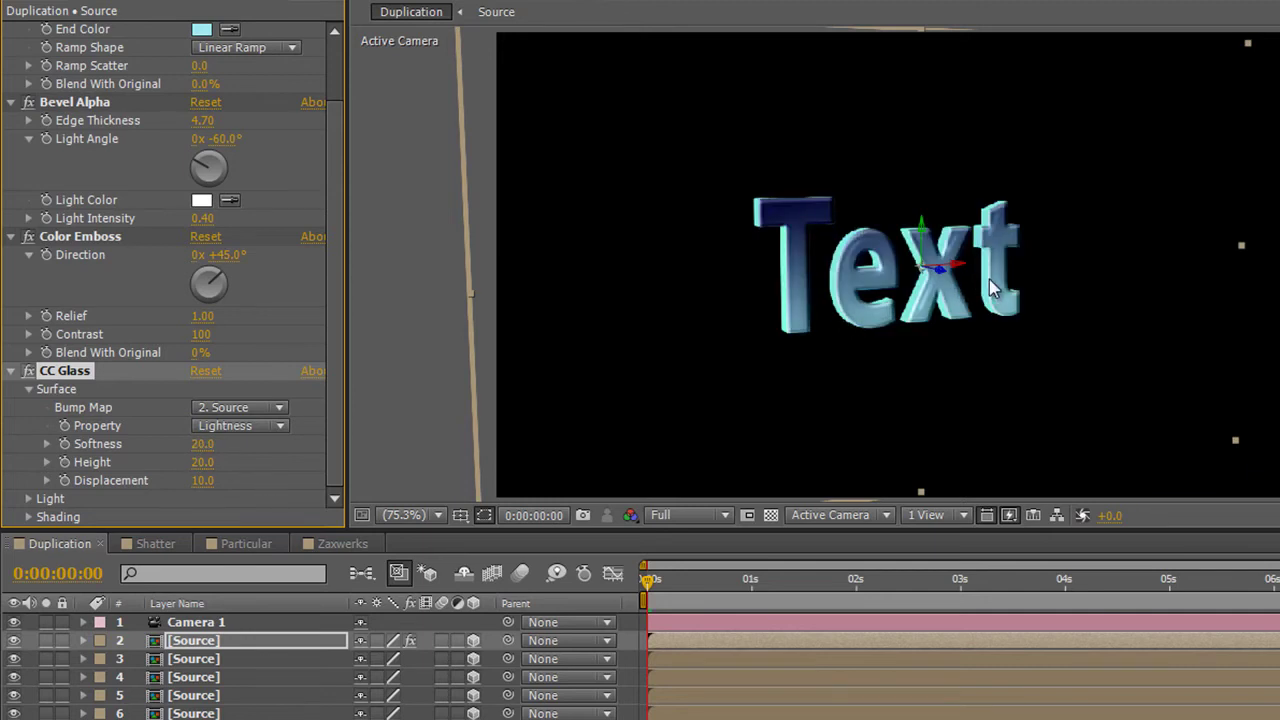
- Inspect the styled text up close and turn off the Color Emboss effect
{"action": "scroll", "coordinate": [989, 279], "scroll_direction": "up", "scroll_amount": 4}
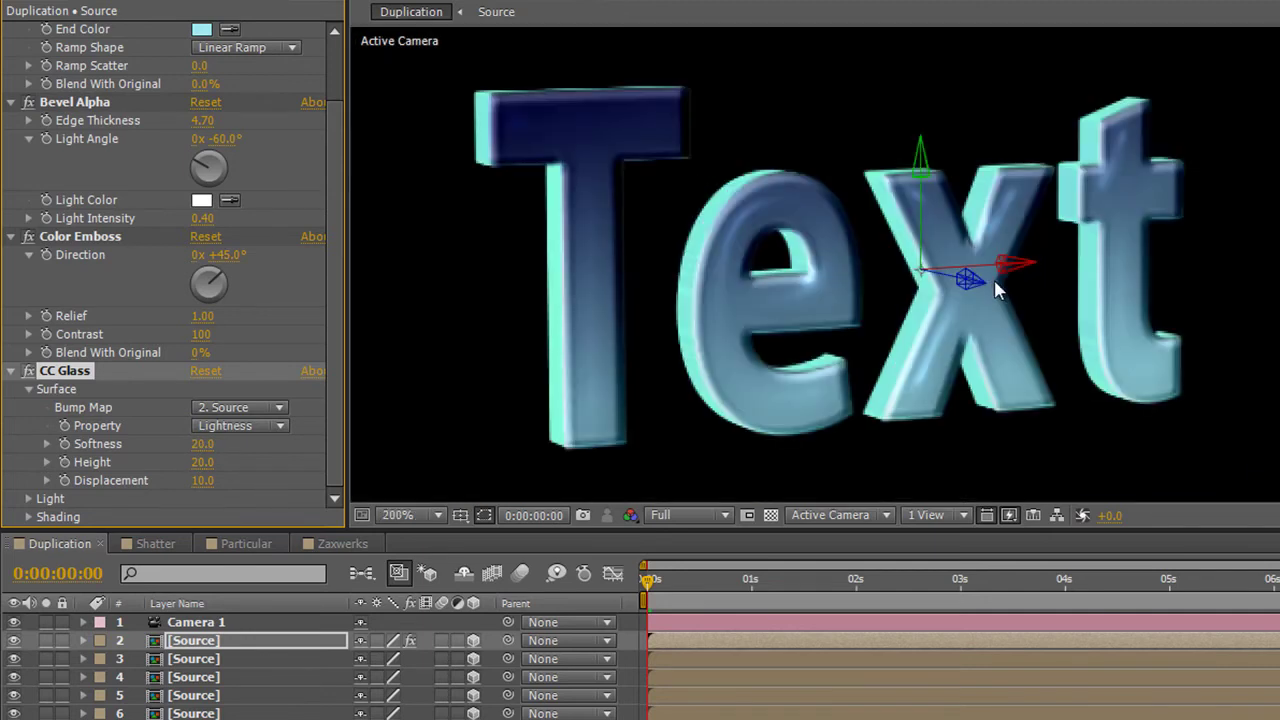
{"action": "scroll", "coordinate": [995, 287], "scroll_direction": "down", "scroll_amount": 4}
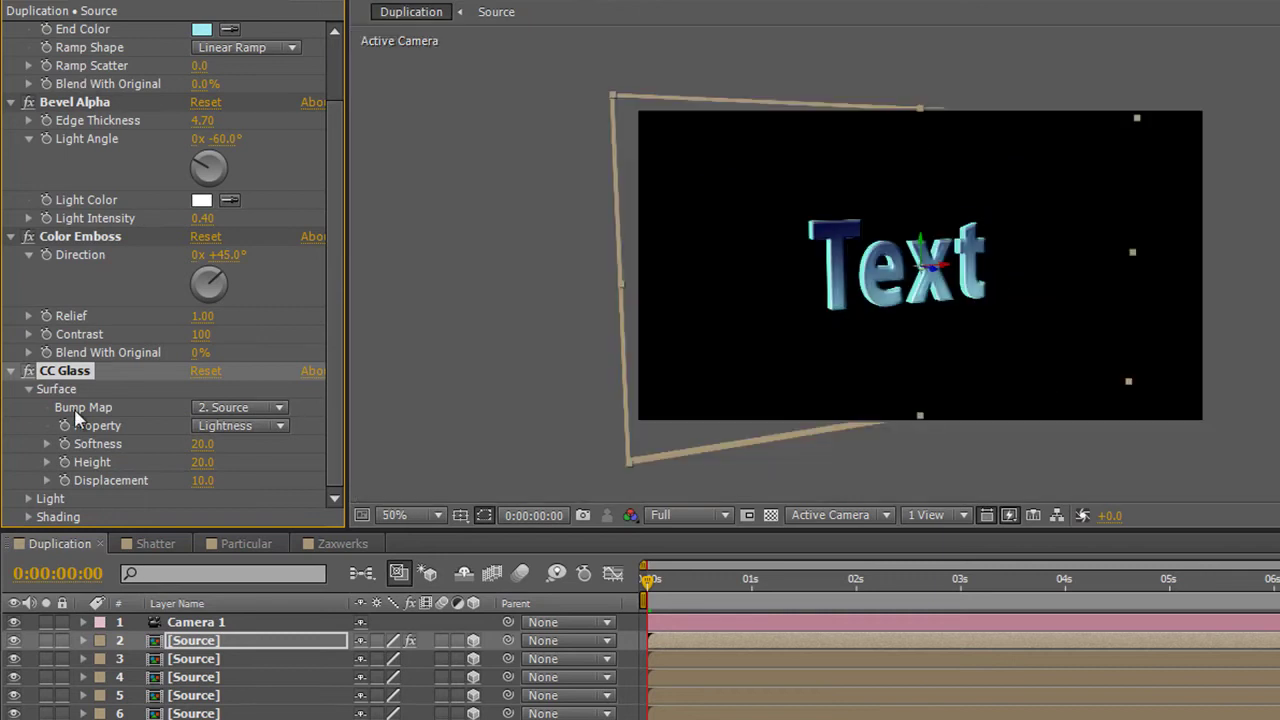
{"action": "left_click", "coordinate": [29, 238]}
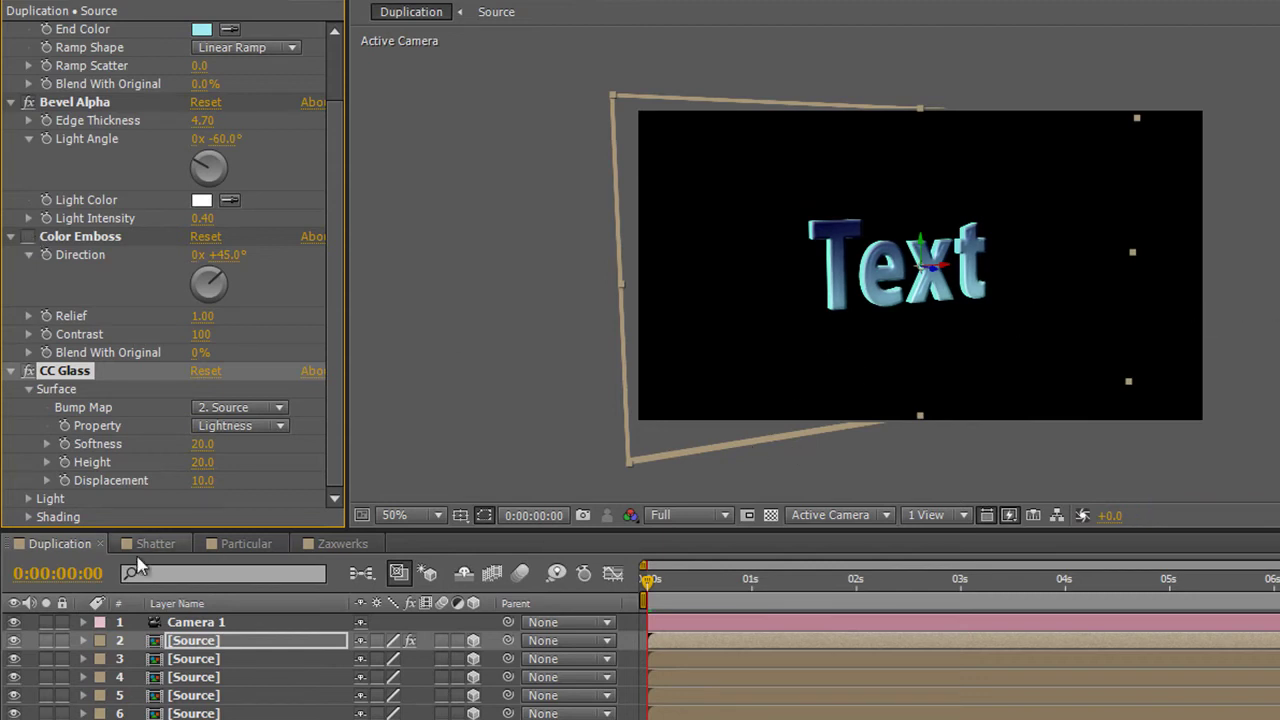
- Orbit Camera 1 around the text with the Unified Camera tool to check the extrusion
{"action": "left_click", "coordinate": [180, 623]}
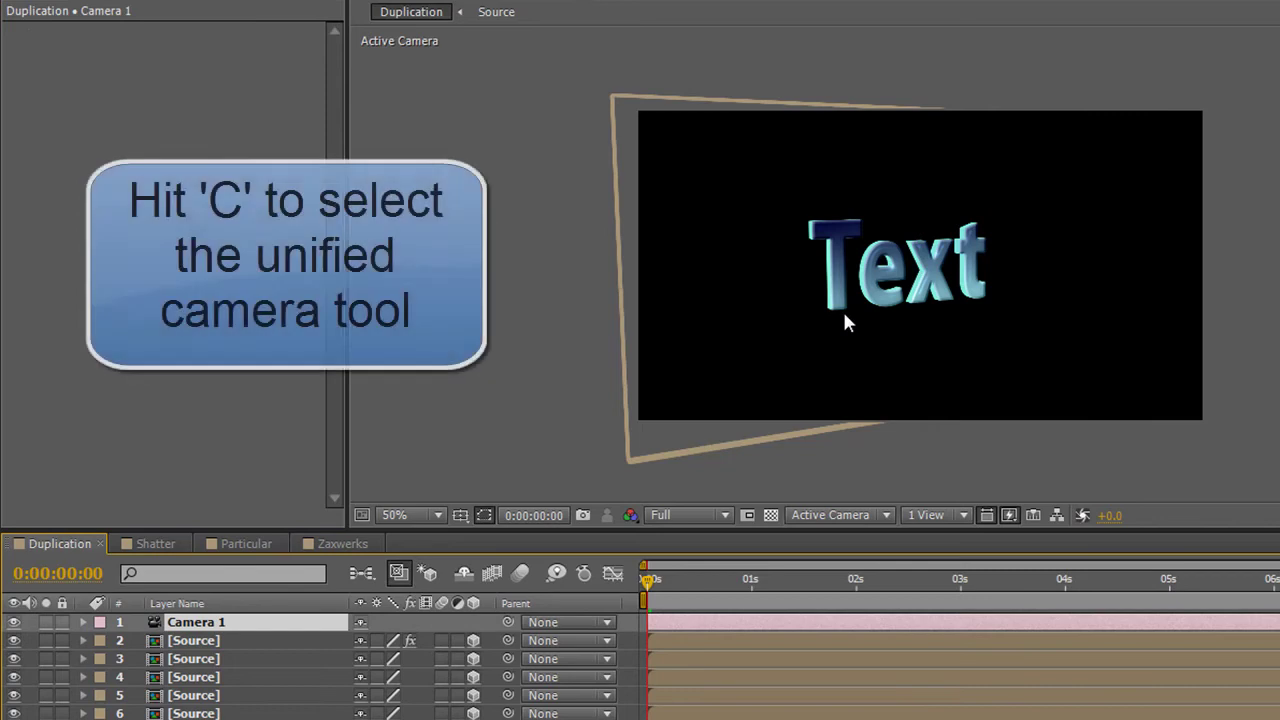
{"action": "key", "text": "c"}
{"action": "mouse_move", "coordinate": [922, 308]}
{"action": "left_mouse_down"}
{"action": "mouse_move", "coordinate": [857, 314]}
{"action": "mouse_move", "coordinate": [837, 251]}
{"action": "mouse_move", "coordinate": [892, 237]}
{"action": "mouse_move", "coordinate": [966, 303]}
{"action": "mouse_move", "coordinate": [946, 323]}
{"action": "mouse_move", "coordinate": [928, 309]}
{"action": "left_mouse_up"}
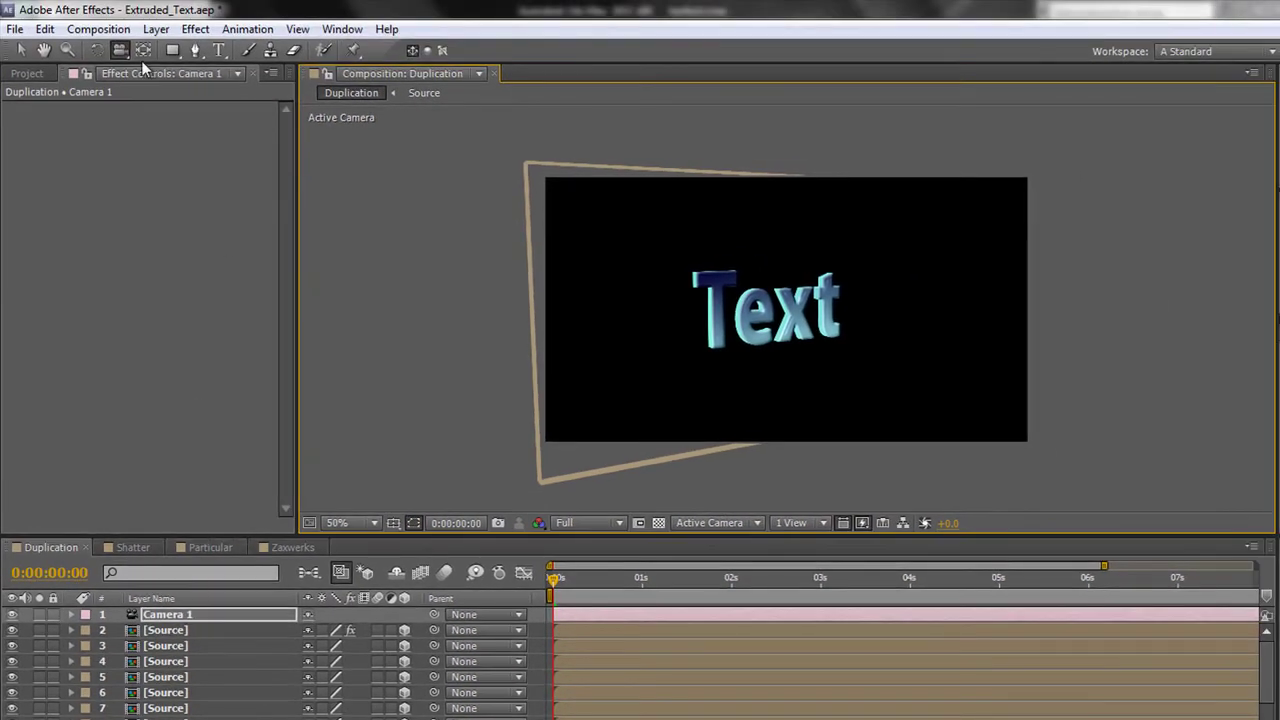
- Start a new solid layer in the Duplication composition and set its color to yellow F4E53C
{"action": "left_click", "coordinate": [148, 35]}
{"action": "mouse_move", "coordinate": [172, 51]}
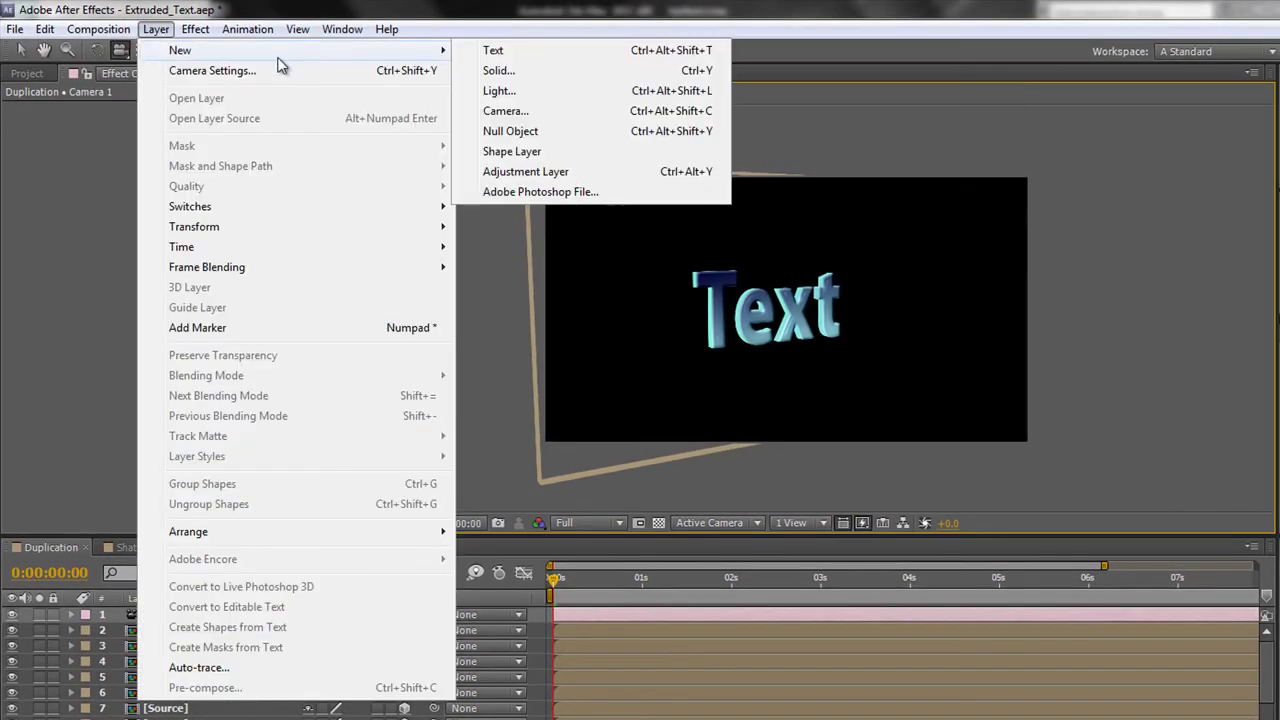
{"action": "left_click", "coordinate": [493, 72]}
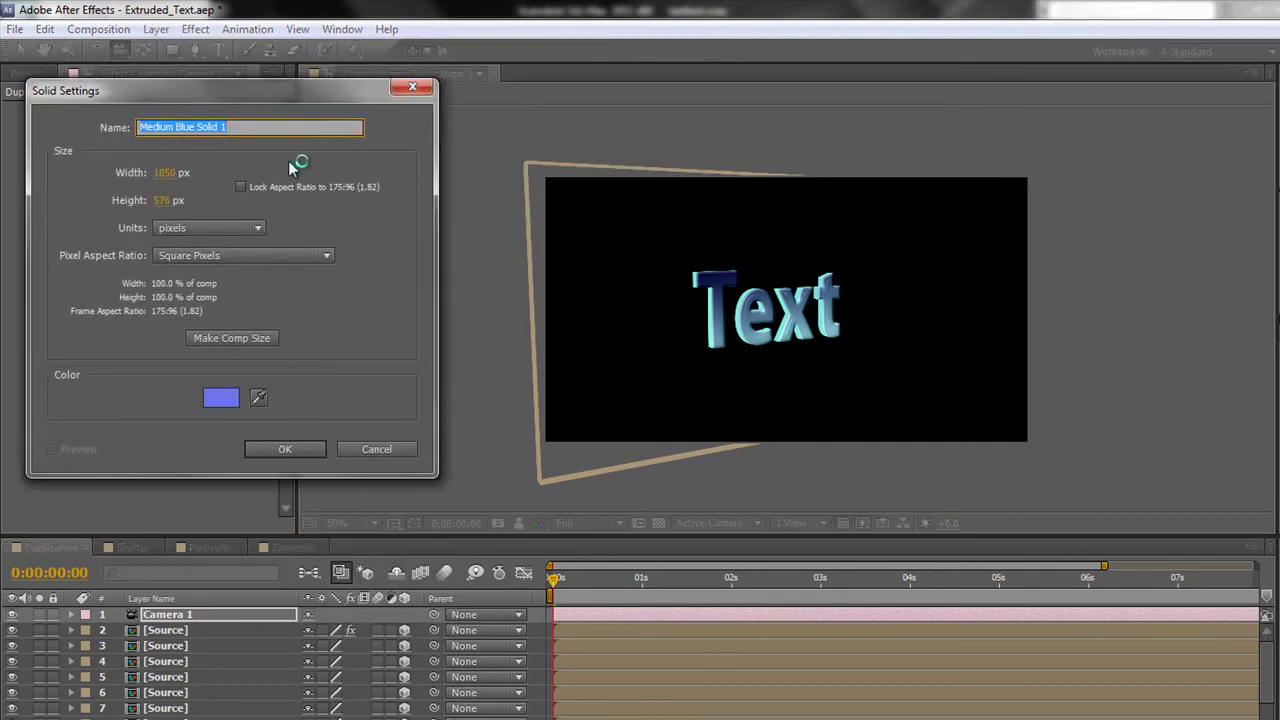
{"action": "left_click", "coordinate": [230, 400]}
{"action": "left_click_drag", "start_coordinate": [772, 269], "coordinate": [774, 345]}
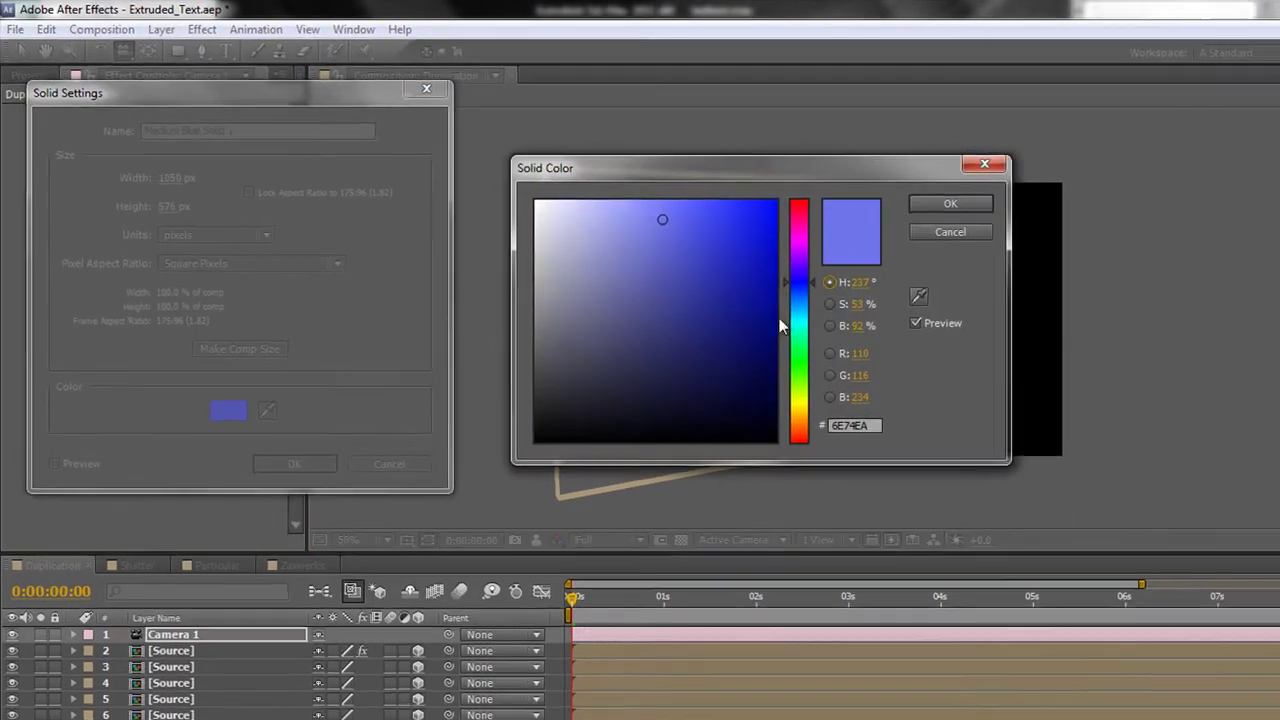
{"action": "left_click_drag", "start_coordinate": [992, 432], "coordinate": [999, 496]}
{"action": "mouse_move", "coordinate": [806, 378]}
{"action": "left_mouse_down"}
{"action": "mouse_move", "coordinate": [903, 260]}
{"action": "mouse_move", "coordinate": [889, 255]}
{"action": "left_mouse_up"}
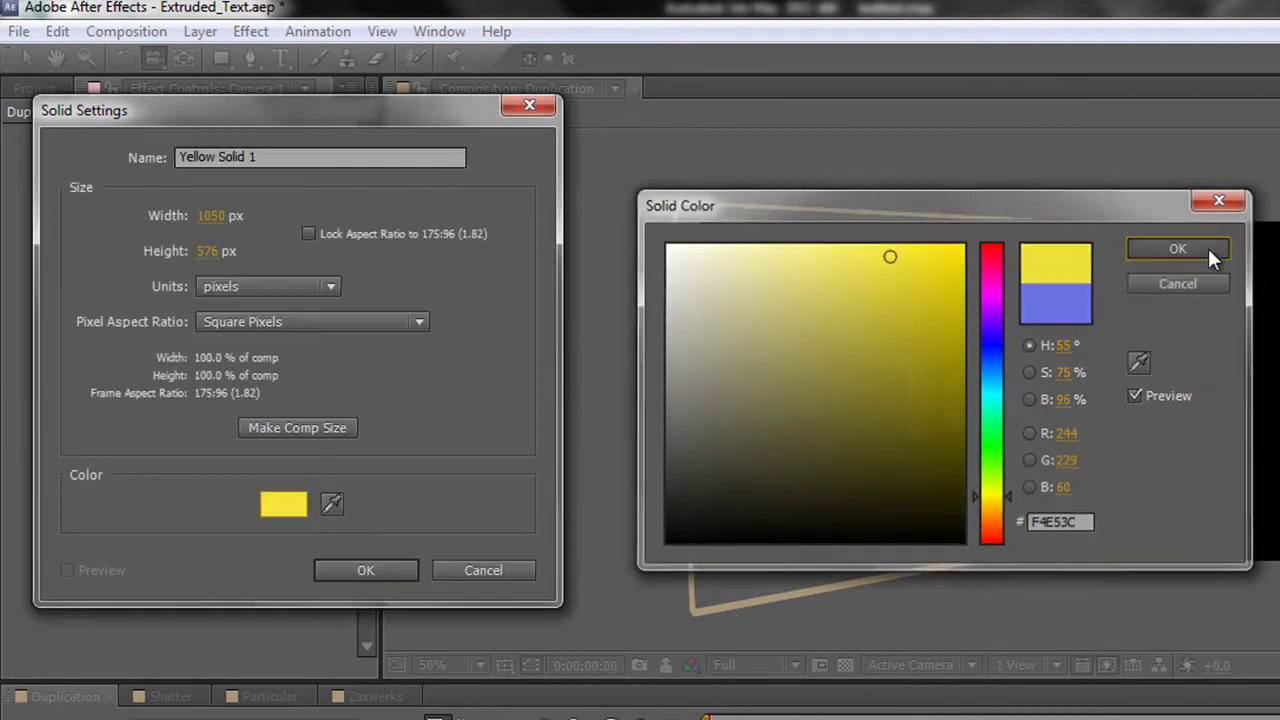
{"action": "left_click", "coordinate": [1212, 245]}
- Create the solid at composition size with the name BG and make it a 3D layer
{"action": "left_click", "coordinate": [318, 425]}
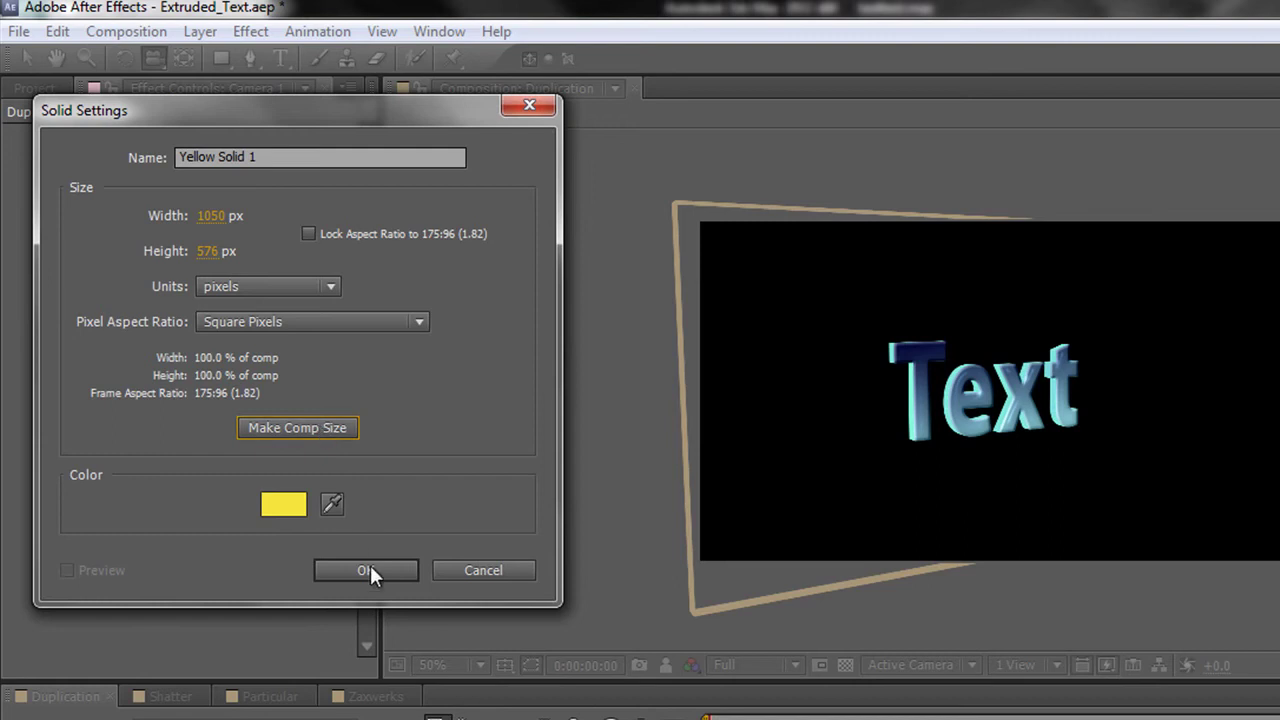
{"action": "left_click", "coordinate": [280, 160]}
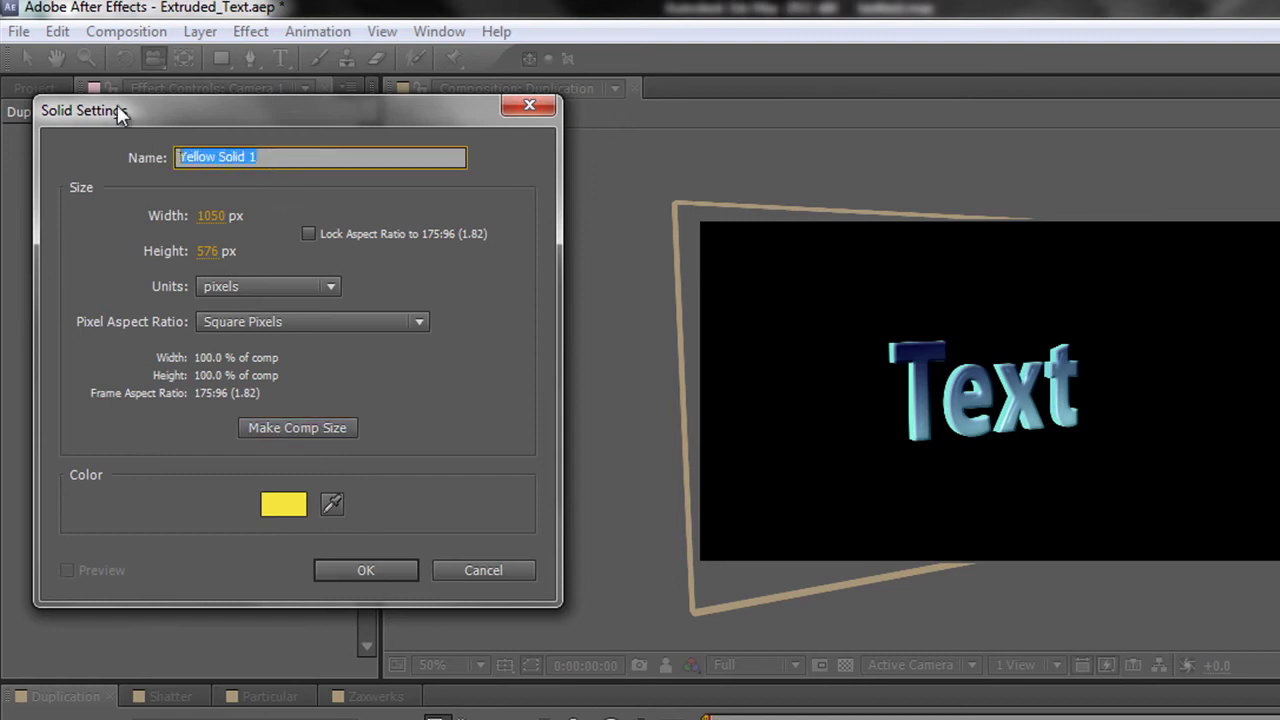
{"action": "type", "text": "BG"}
{"action": "key", "text": "Return"}
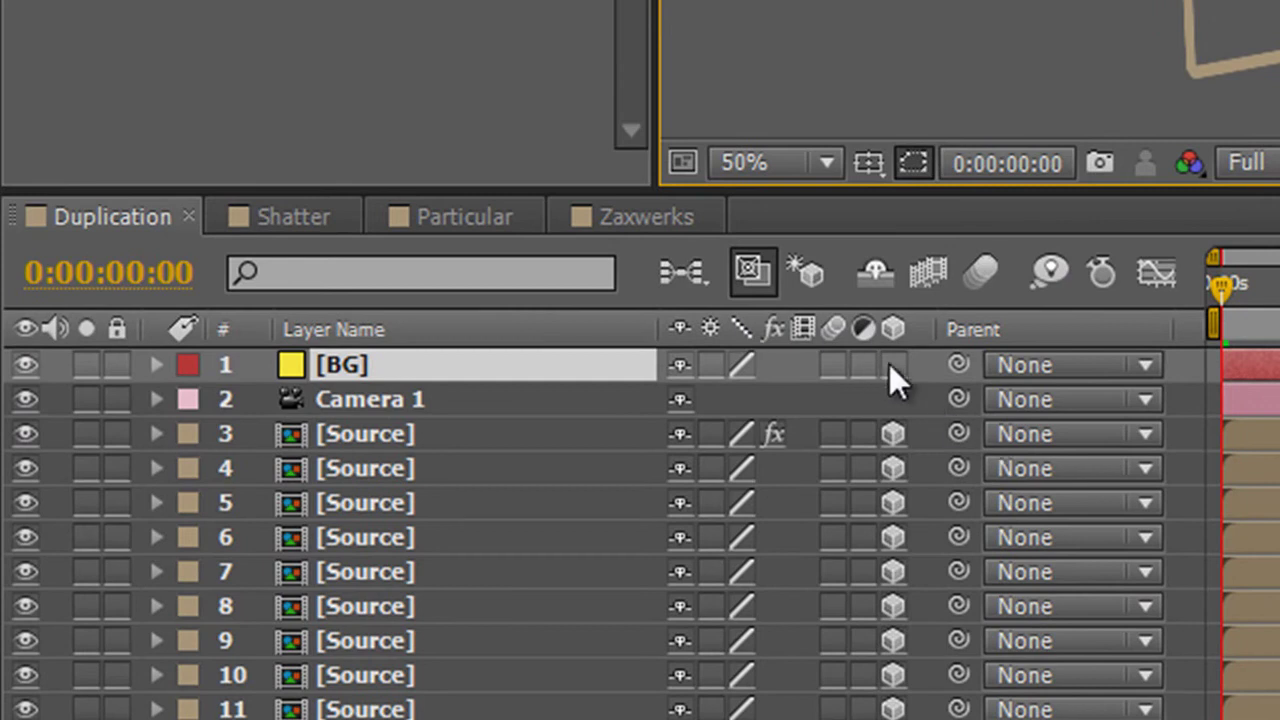
{"action": "left_click", "coordinate": [893, 365]}
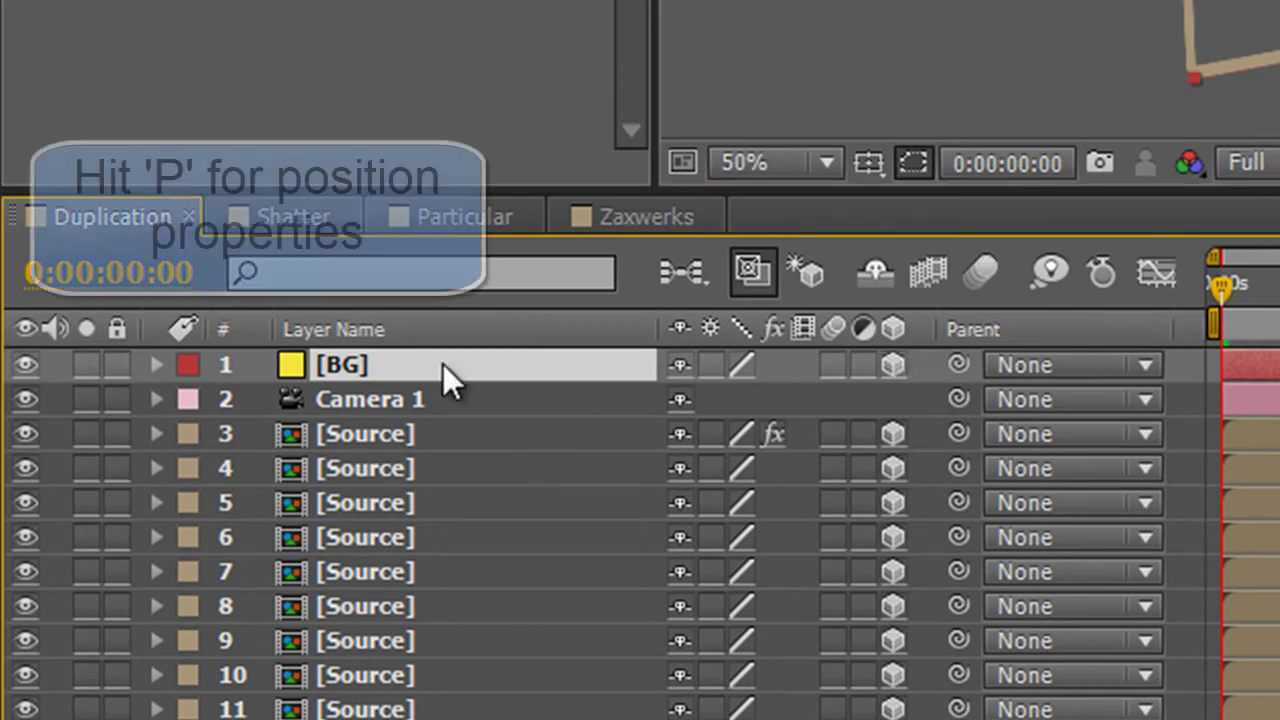
- Reveal the BG layer's Position property and reset Camera 1's transform
{"action": "key", "text": "p"}
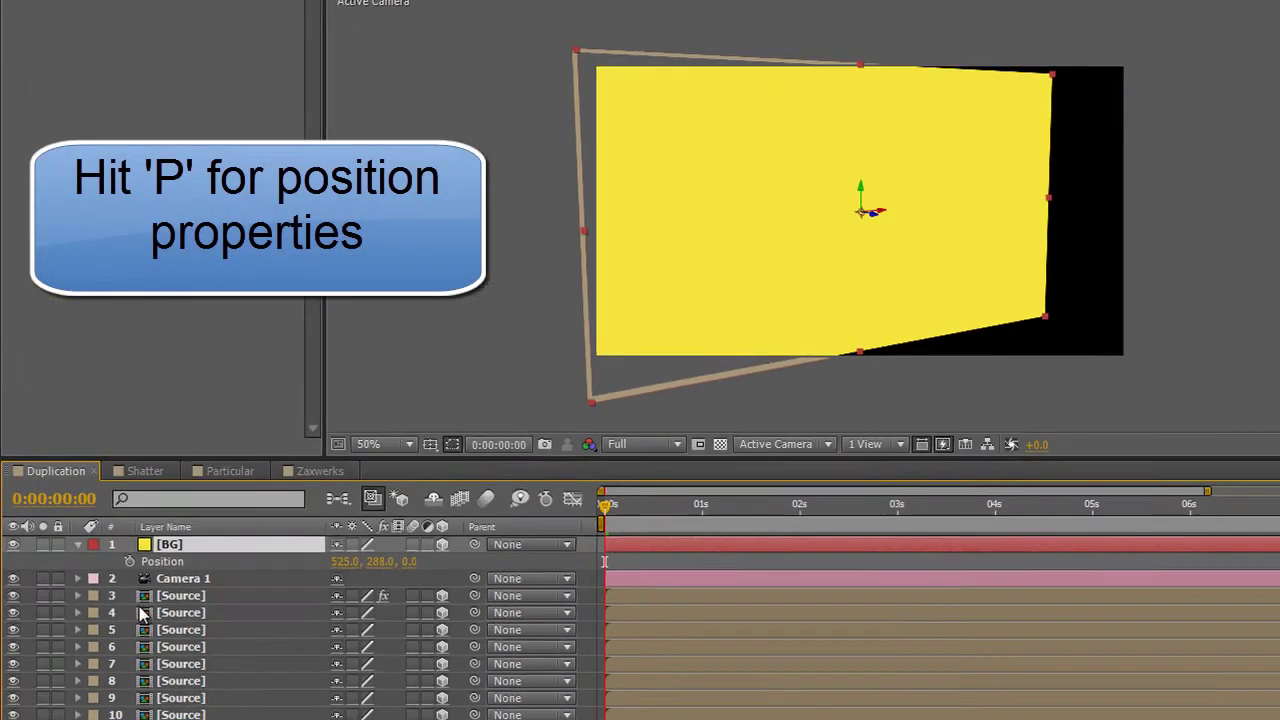
{"action": "left_click", "coordinate": [78, 578]}
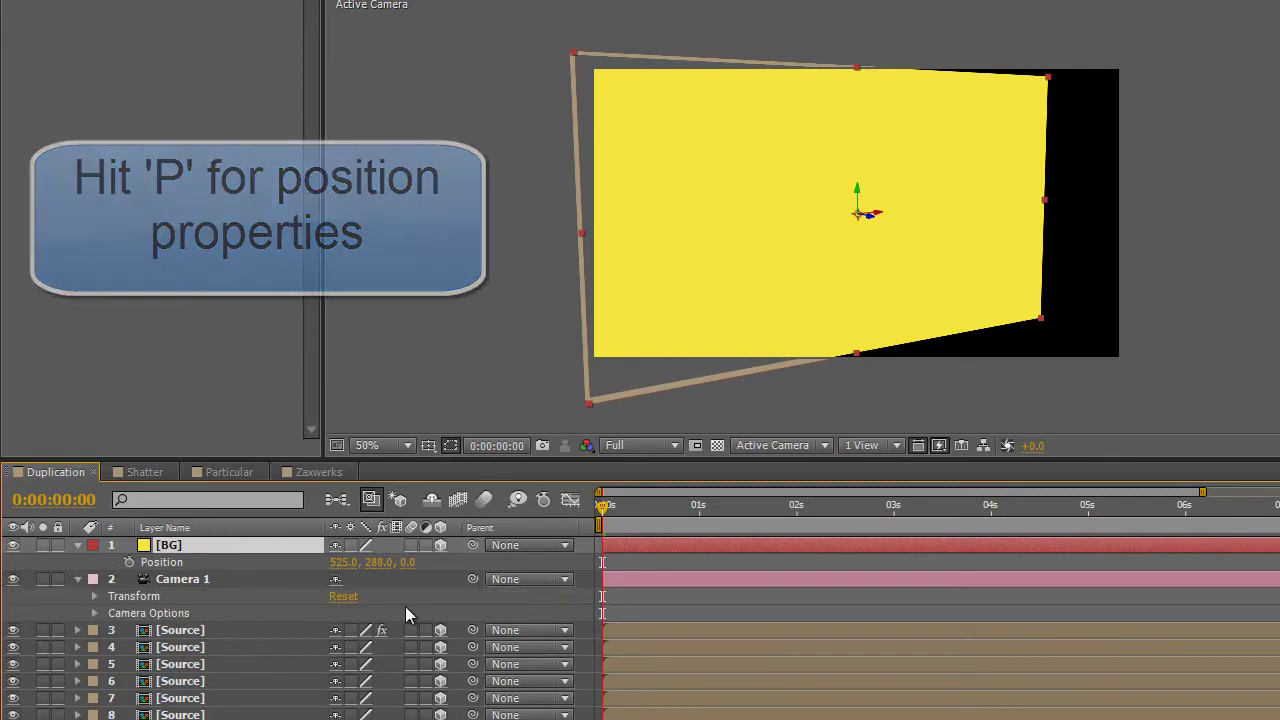
{"action": "left_click", "coordinate": [346, 597]}
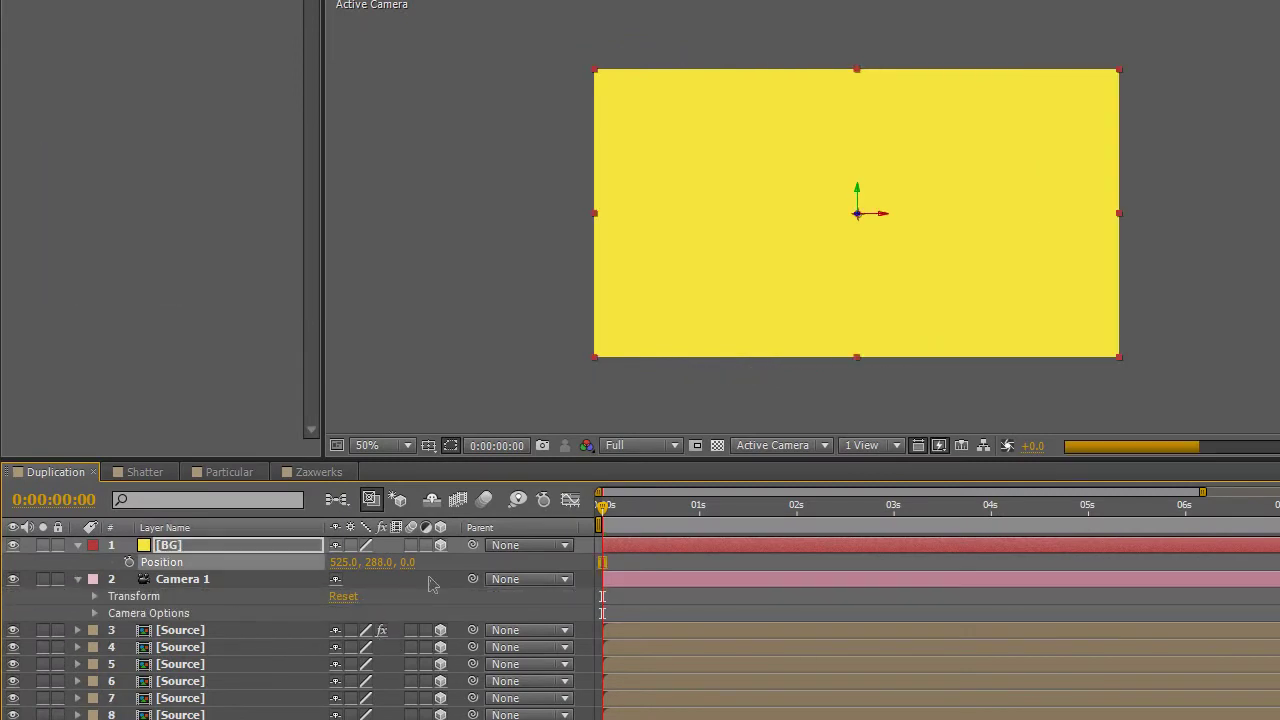
- Push the BG solid back to a Z position of 32 and stretch it past the composition's edges
{"action": "left_click_drag", "start_coordinate": [416, 566], "coordinate": [448, 566]}
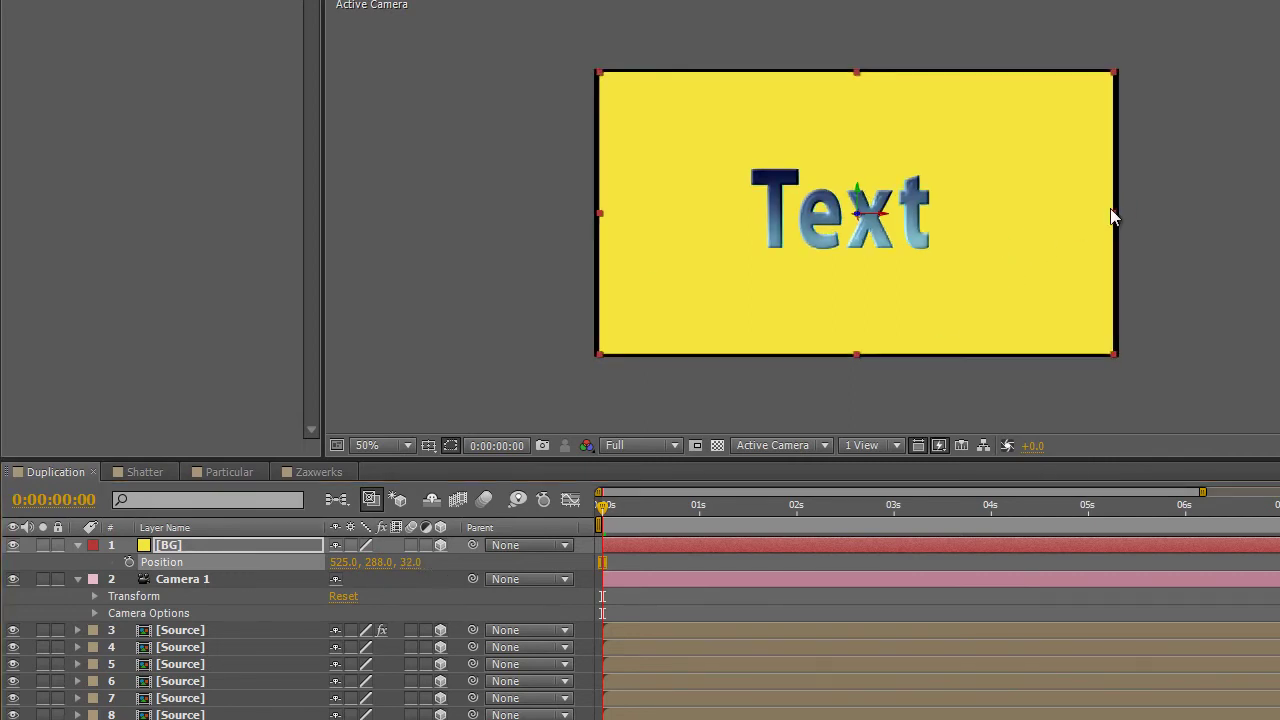
{"action": "left_click_drag", "start_coordinate": [1115, 213], "coordinate": [1133, 212]}
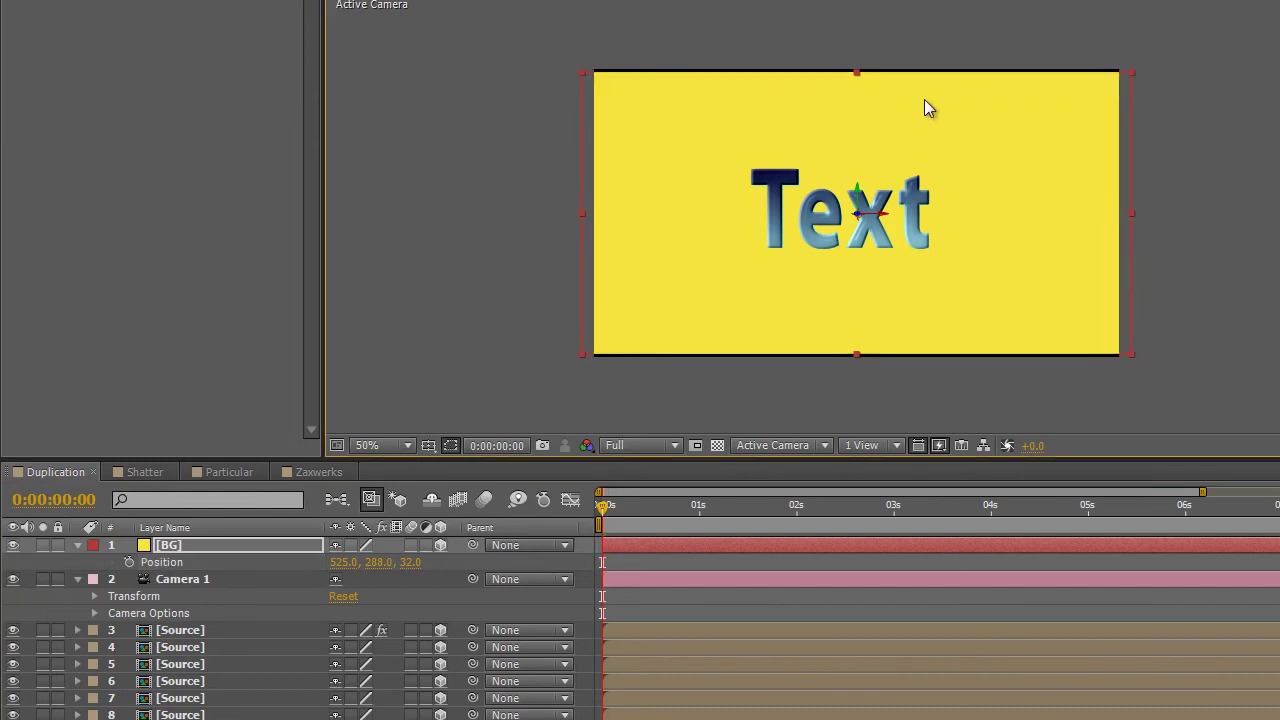
{"action": "left_click_drag", "start_coordinate": [857, 74], "coordinate": [855, 61]}
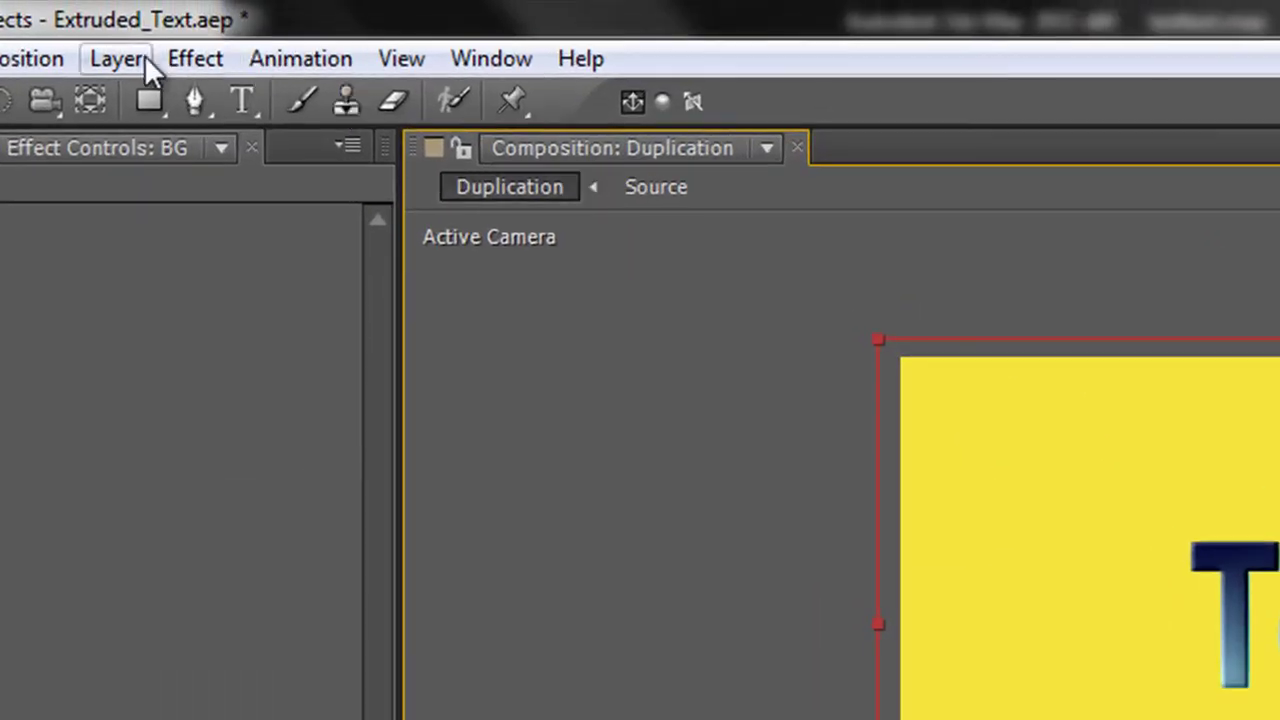
- Add a shadow-casting Spot light named Light 1 with the pale blue color C1CAFF
{"action": "left_click", "coordinate": [116, 58]}
{"action": "mouse_move", "coordinate": [137, 97]}
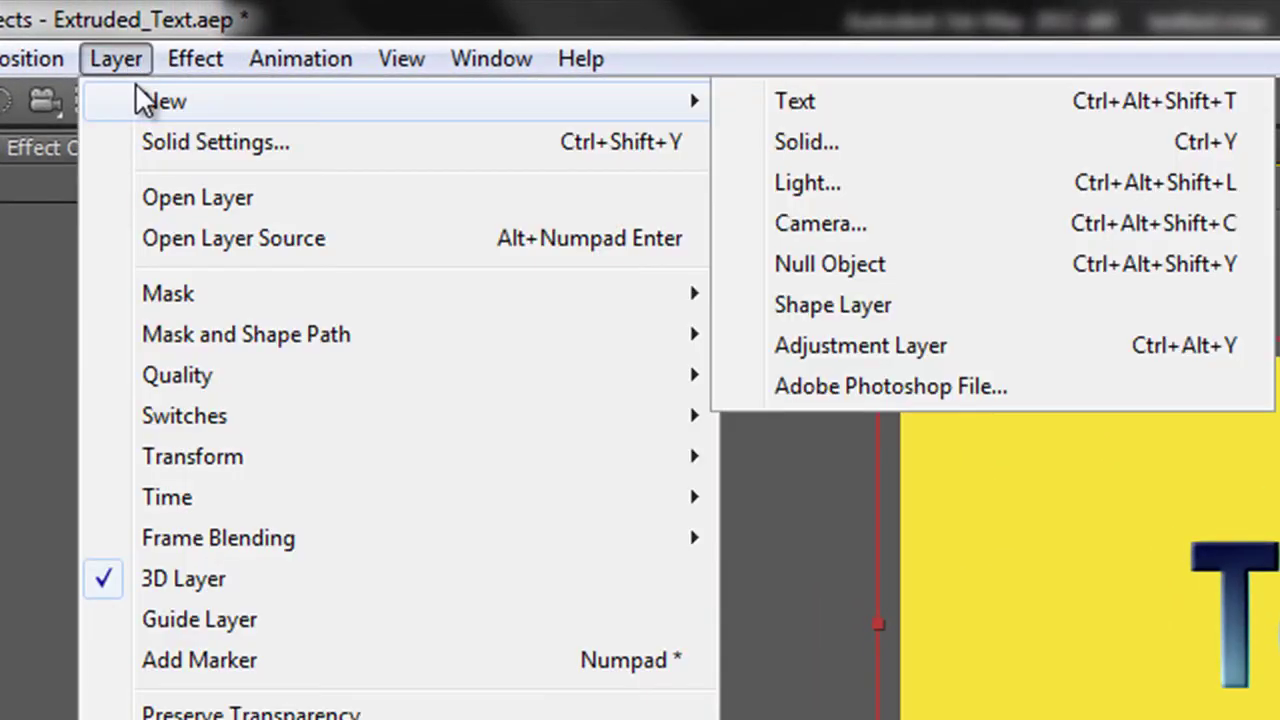
{"action": "left_click", "coordinate": [831, 170]}
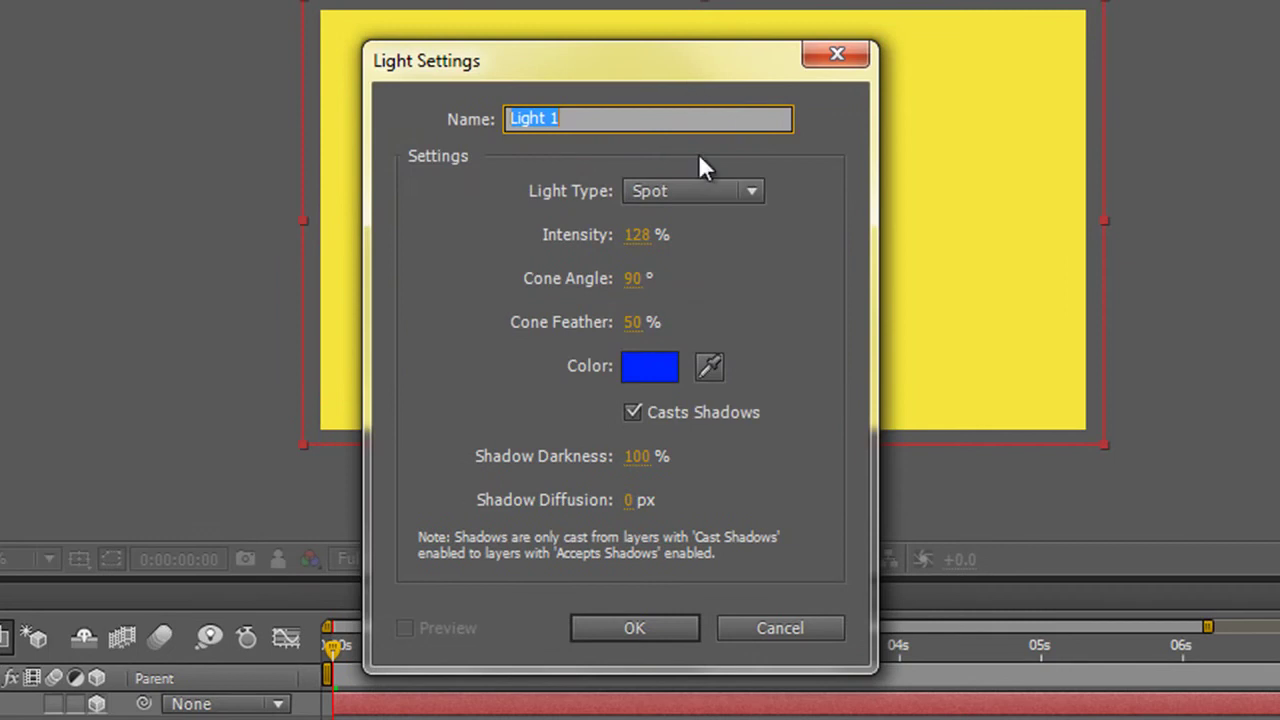
{"action": "left_click", "coordinate": [654, 366]}
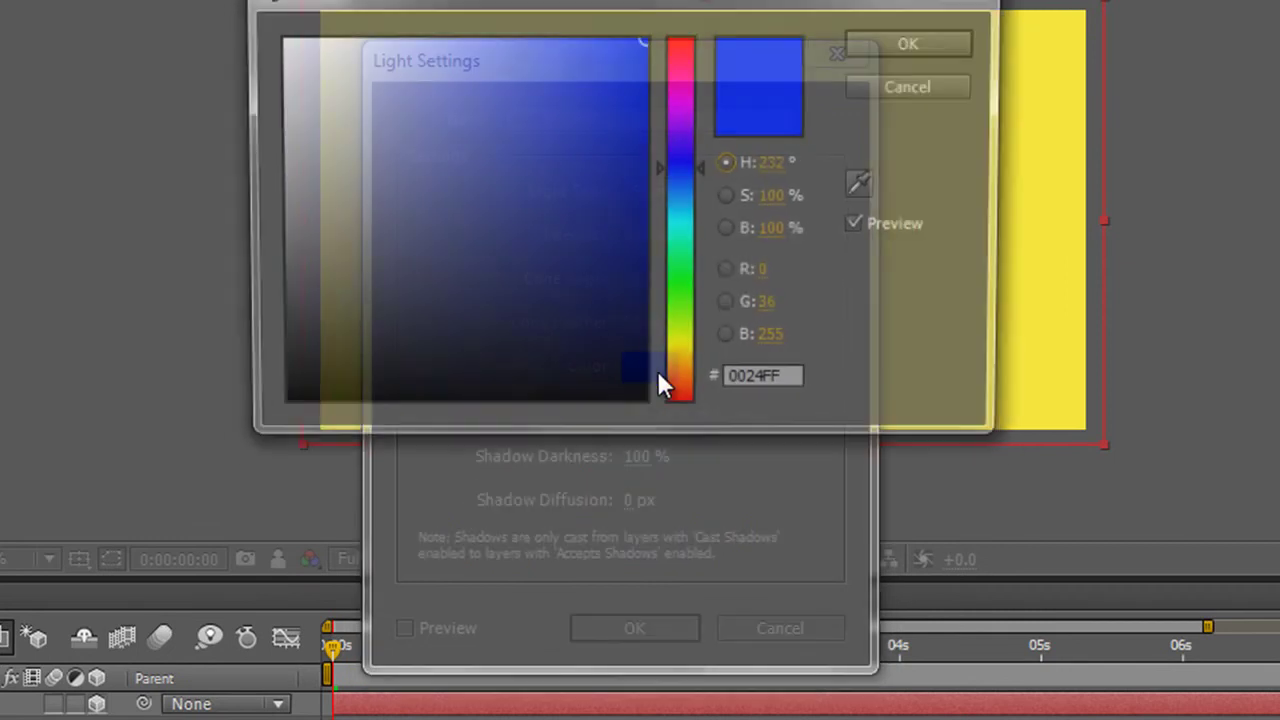
{"action": "left_click_drag", "start_coordinate": [340, 70], "coordinate": [371, 29]}
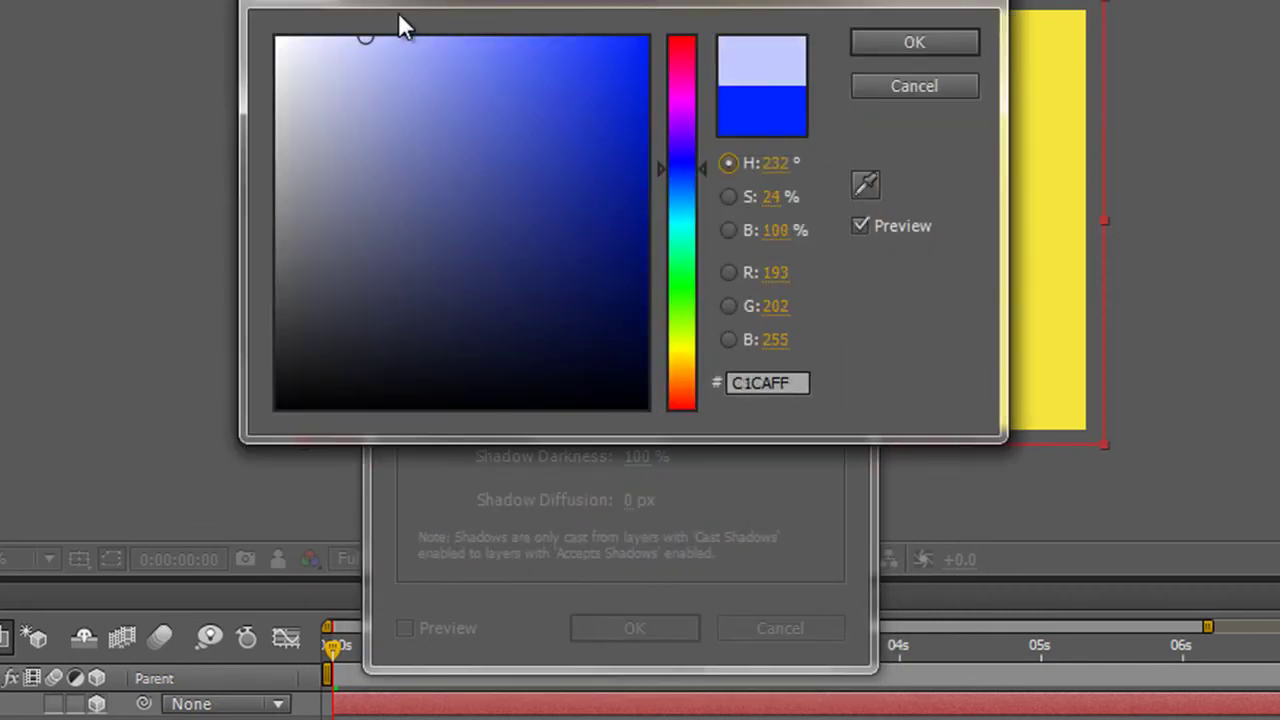
{"action": "left_click", "coordinate": [913, 40]}
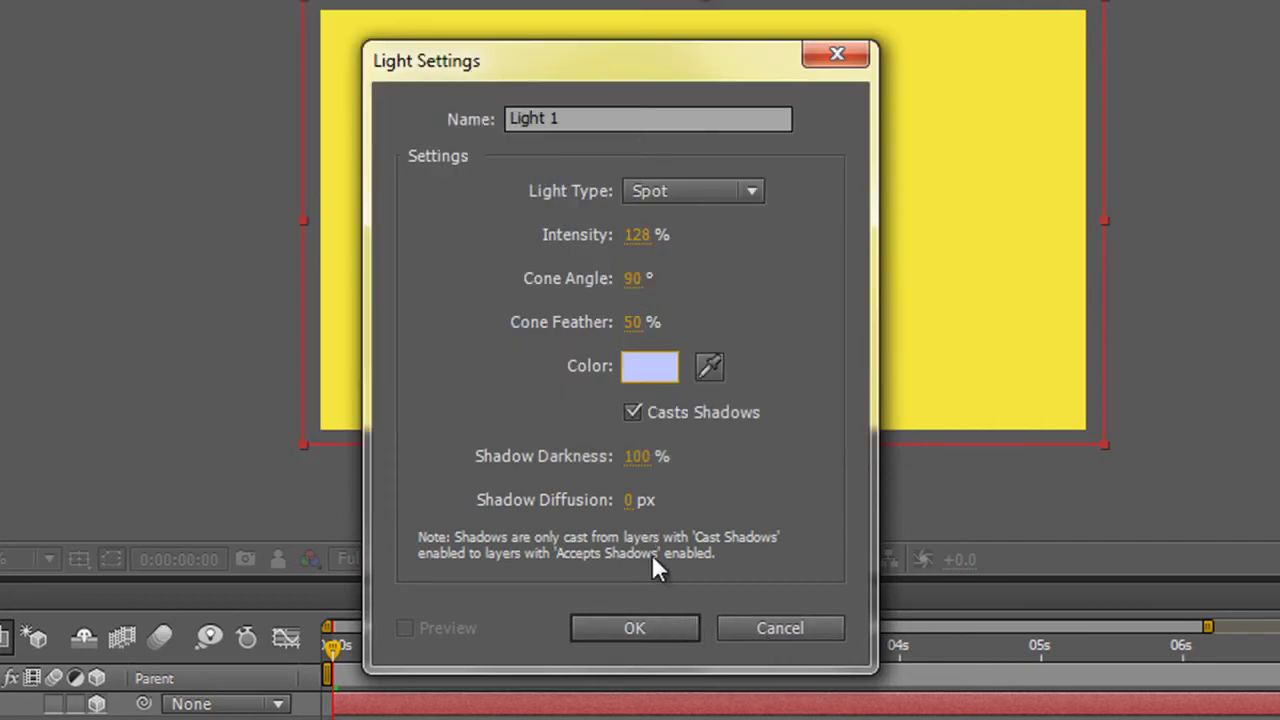
{"action": "left_click", "coordinate": [678, 623]}
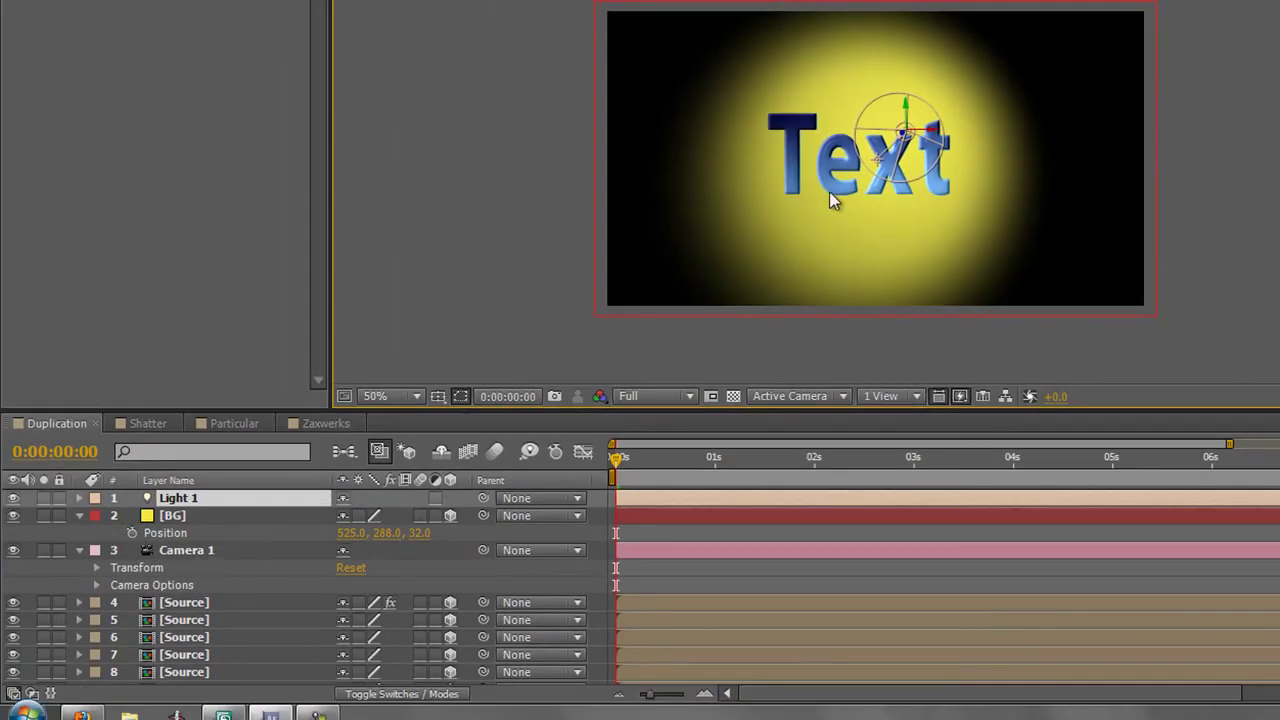
- Orbit Camera 1 to an angled view of the text and turn on Casts Shadows for Source layer 24
{"action": "left_click", "coordinate": [192, 550]}
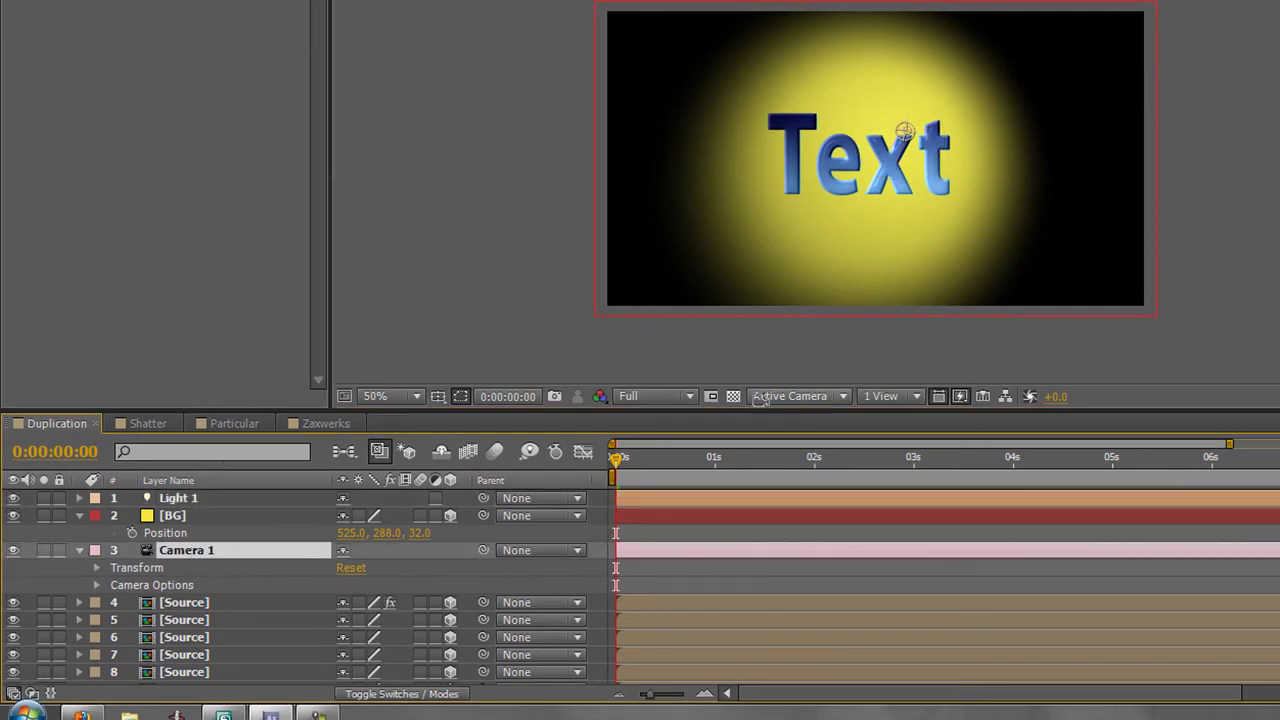
{"action": "left_click_drag", "start_coordinate": [910, 132], "coordinate": [1009, 97]}
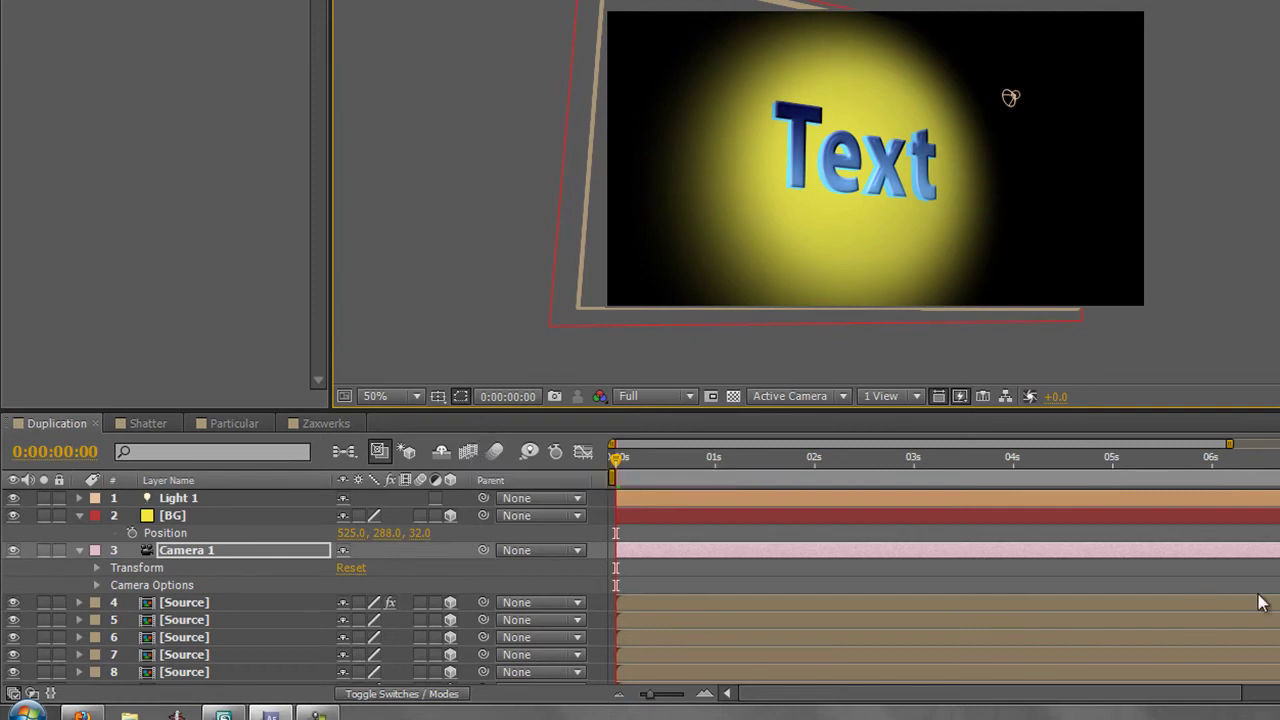
{"action": "scroll", "coordinate": [900, 587], "scroll_direction": "down", "scroll_amount": 5}
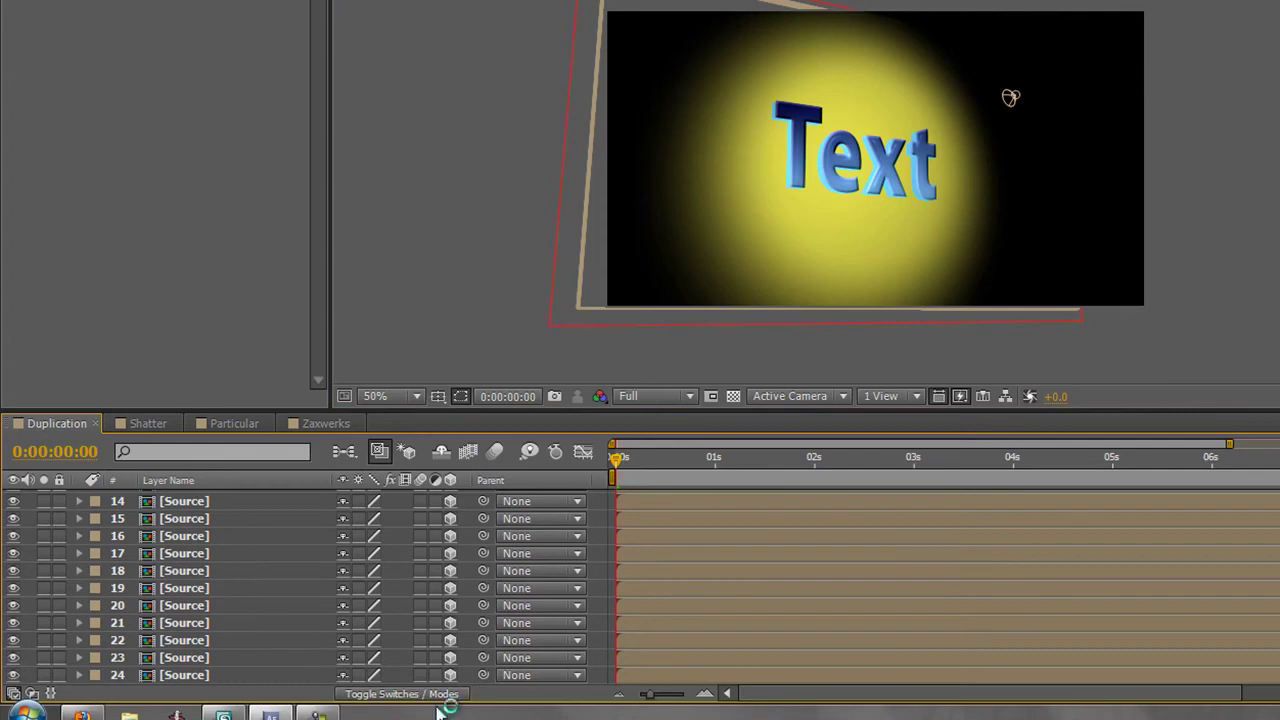
{"action": "left_click", "coordinate": [200, 677]}
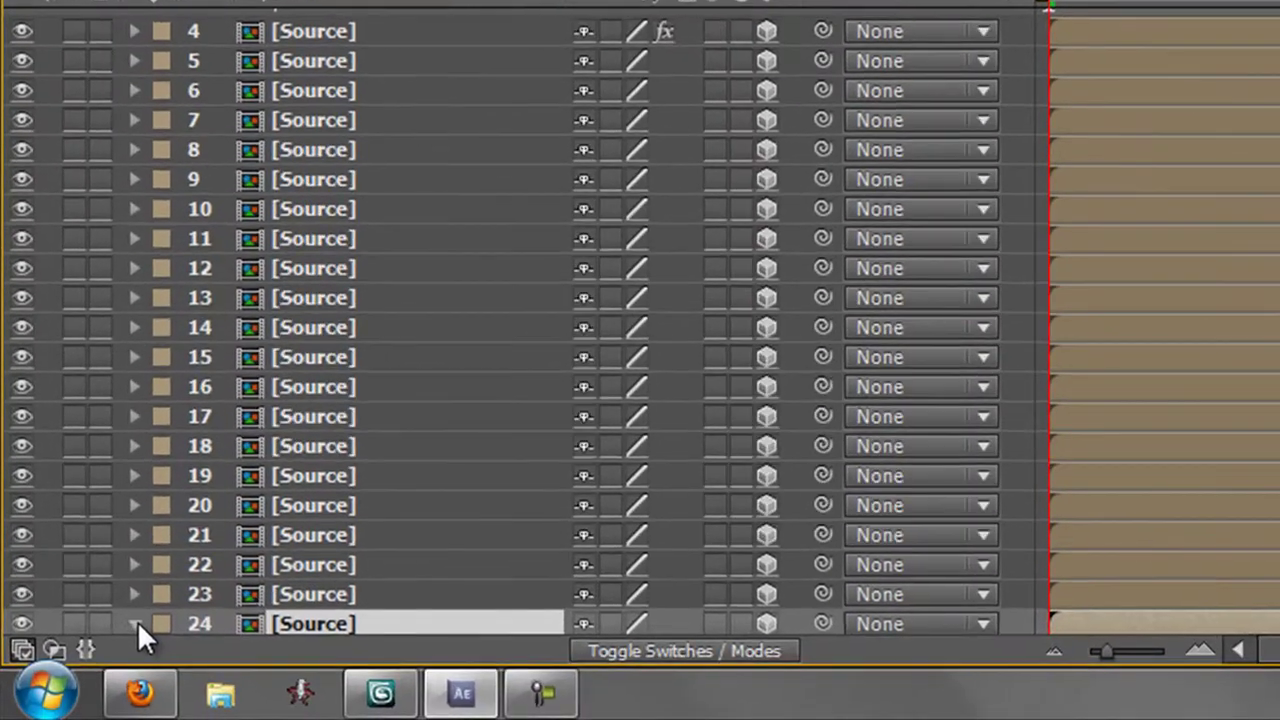
{"action": "left_click", "coordinate": [135, 624]}
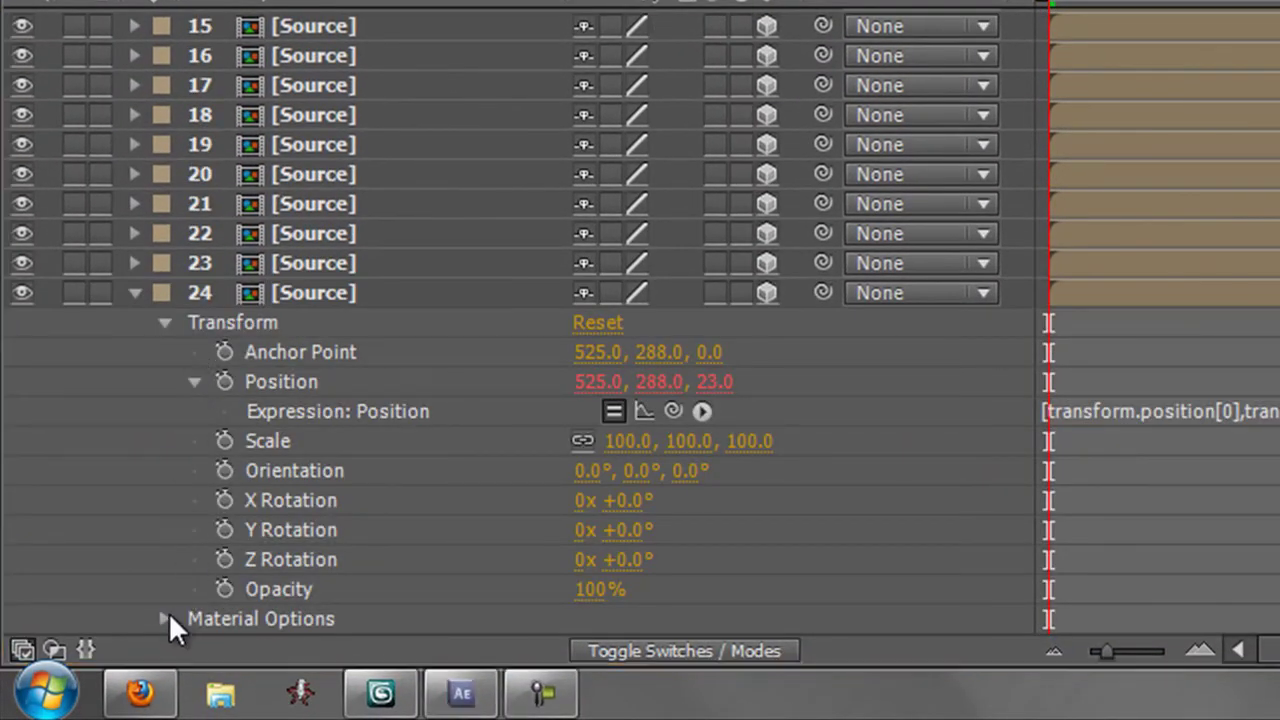
{"action": "left_click", "coordinate": [165, 619]}
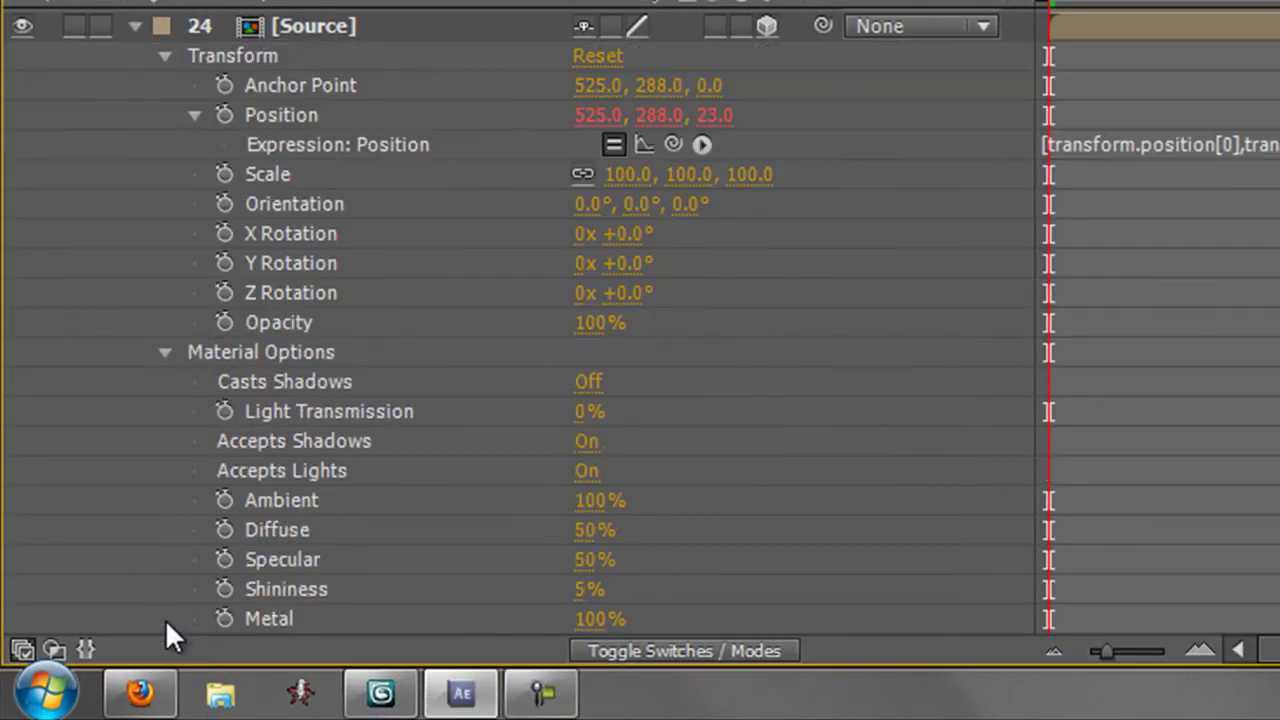
{"action": "left_click", "coordinate": [588, 383]}
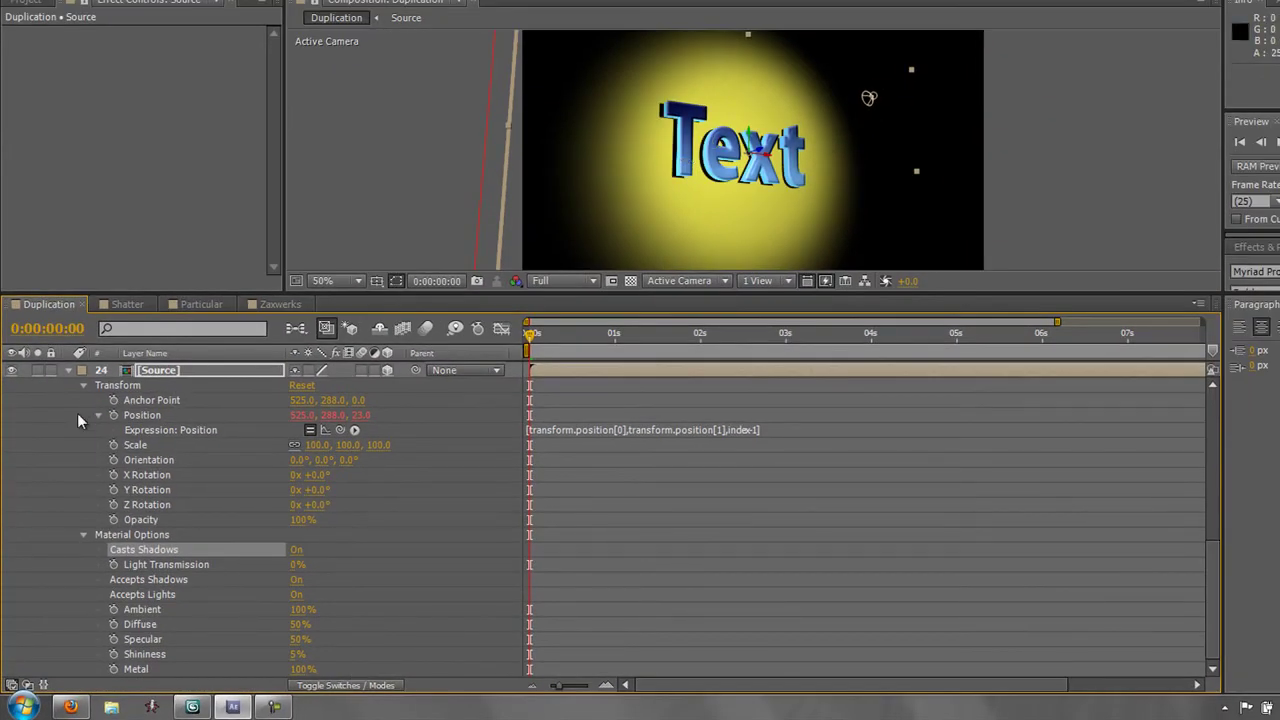
- Pre-compose all Source layers from 4 to 24 as Final Text and turn on Collapse Transformations for the new layer
{"action": "scroll", "coordinate": [456, 498], "scroll_direction": "up", "scroll_amount": 8}
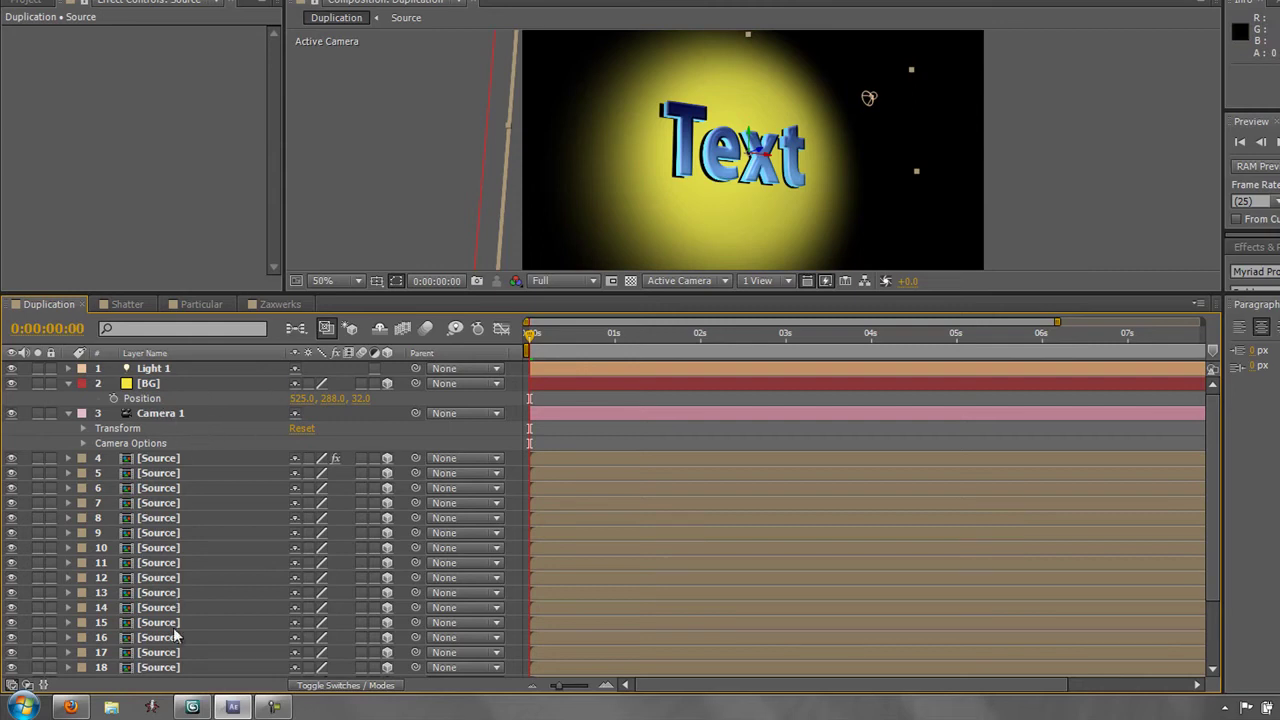
{"action": "scroll", "coordinate": [215, 490], "scroll_direction": "down", "scroll_amount": 2}
{"action": "scroll", "coordinate": [215, 486], "scroll_direction": "up", "scroll_amount": 2}
{"action": "scroll", "coordinate": [215, 486], "scroll_direction": "down", "scroll_amount": 1}
{"action": "left_click", "coordinate": [157, 415]}
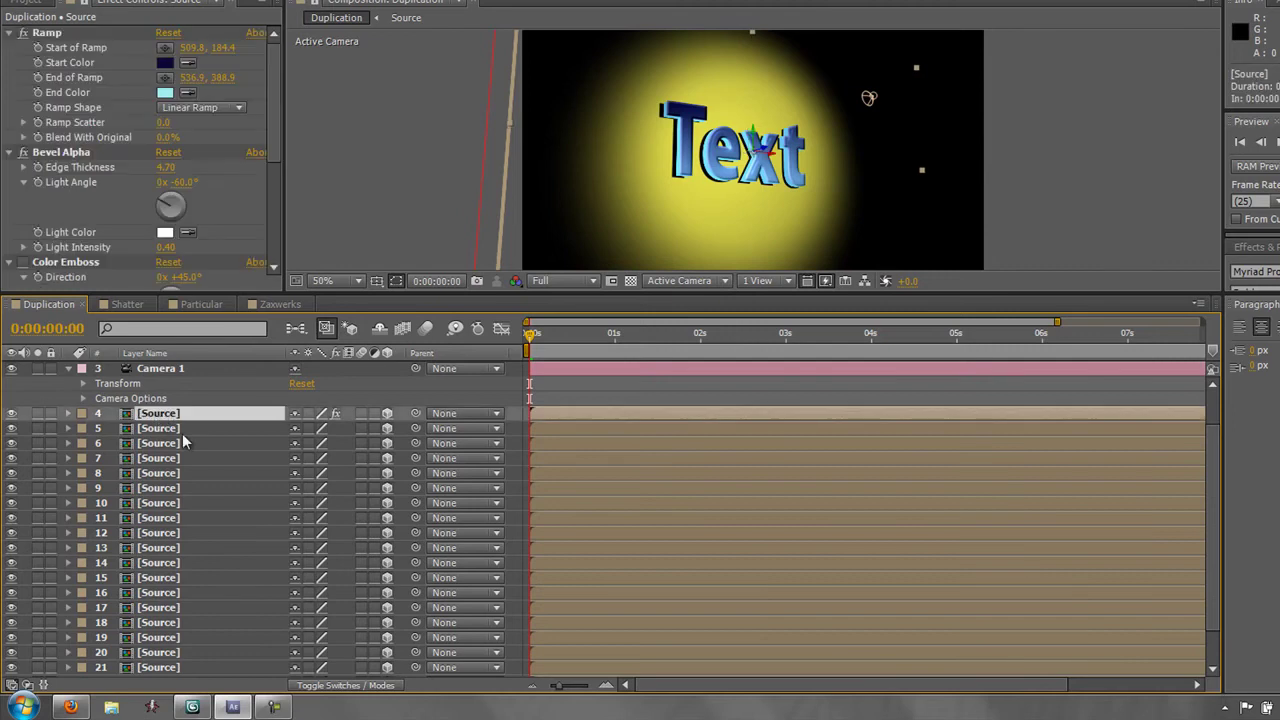
{"action": "scroll", "coordinate": [206, 456], "scroll_direction": "down", "scroll_amount": 1}
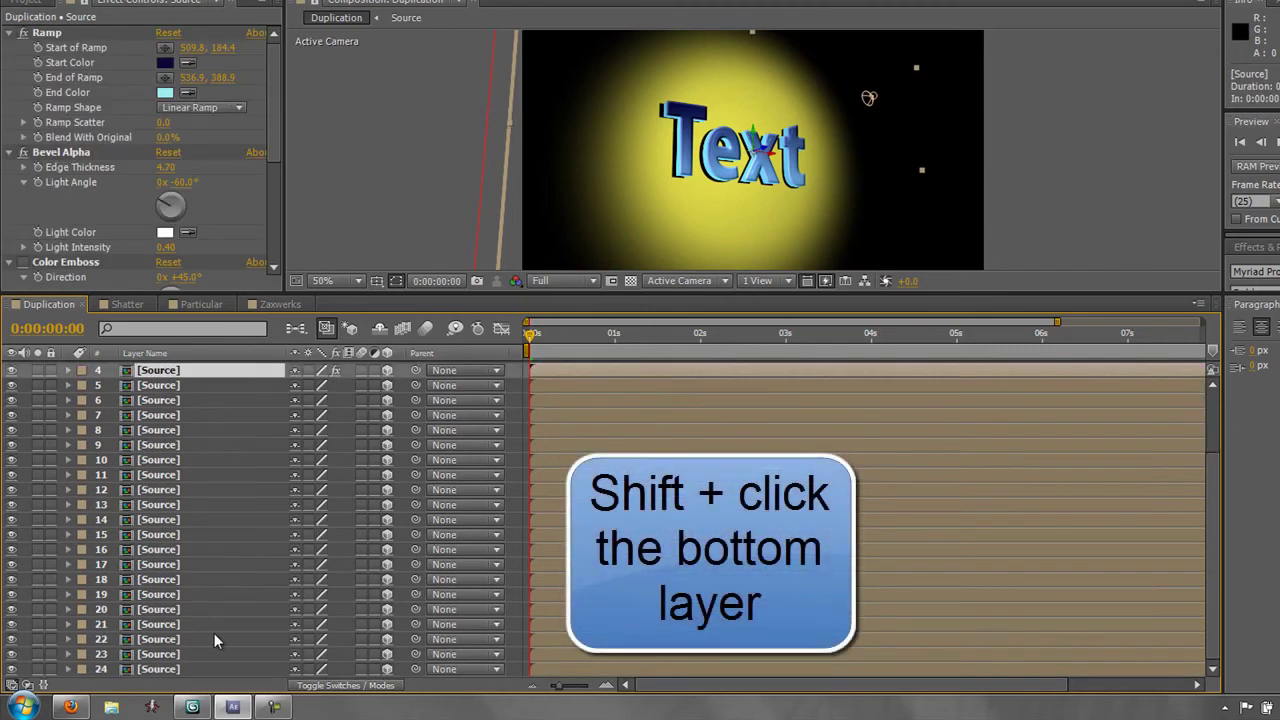
{"action": "left_click", "coordinate": [165, 670], "text": "shift"}
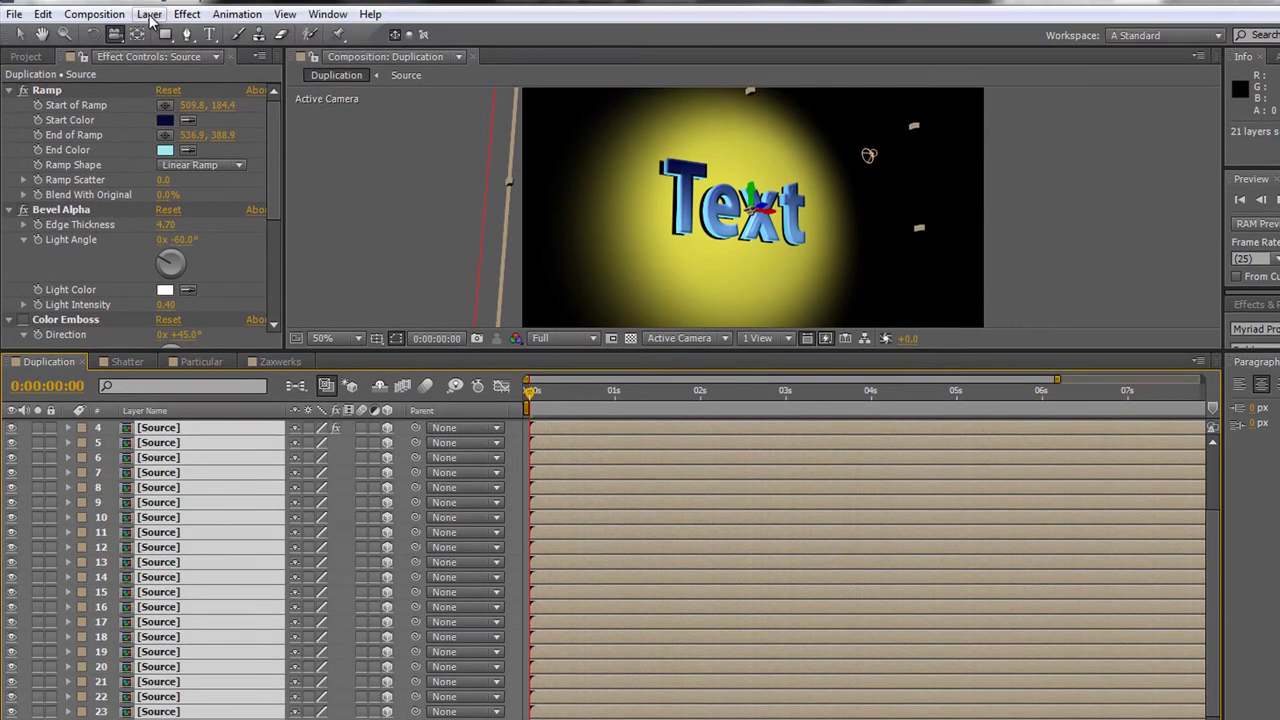
{"action": "left_click", "coordinate": [150, 14]}
{"action": "left_click", "coordinate": [205, 648]}
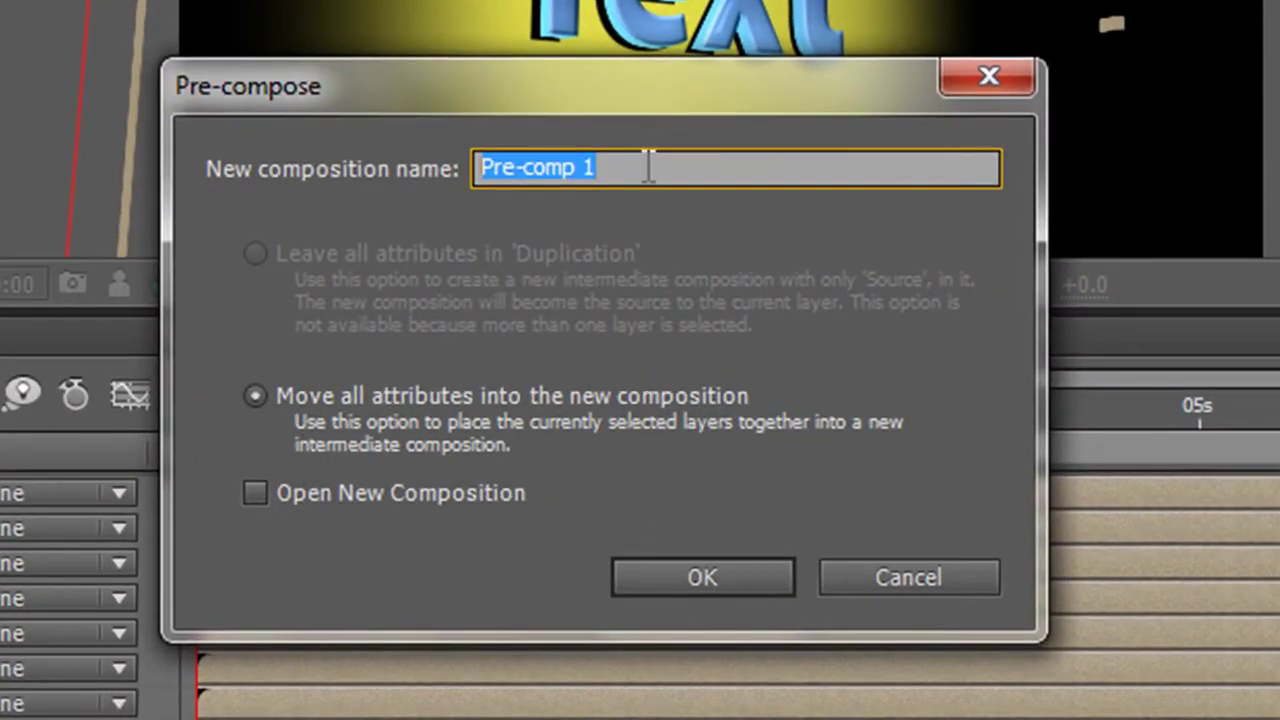
{"action": "type", "text": "Final Te"}
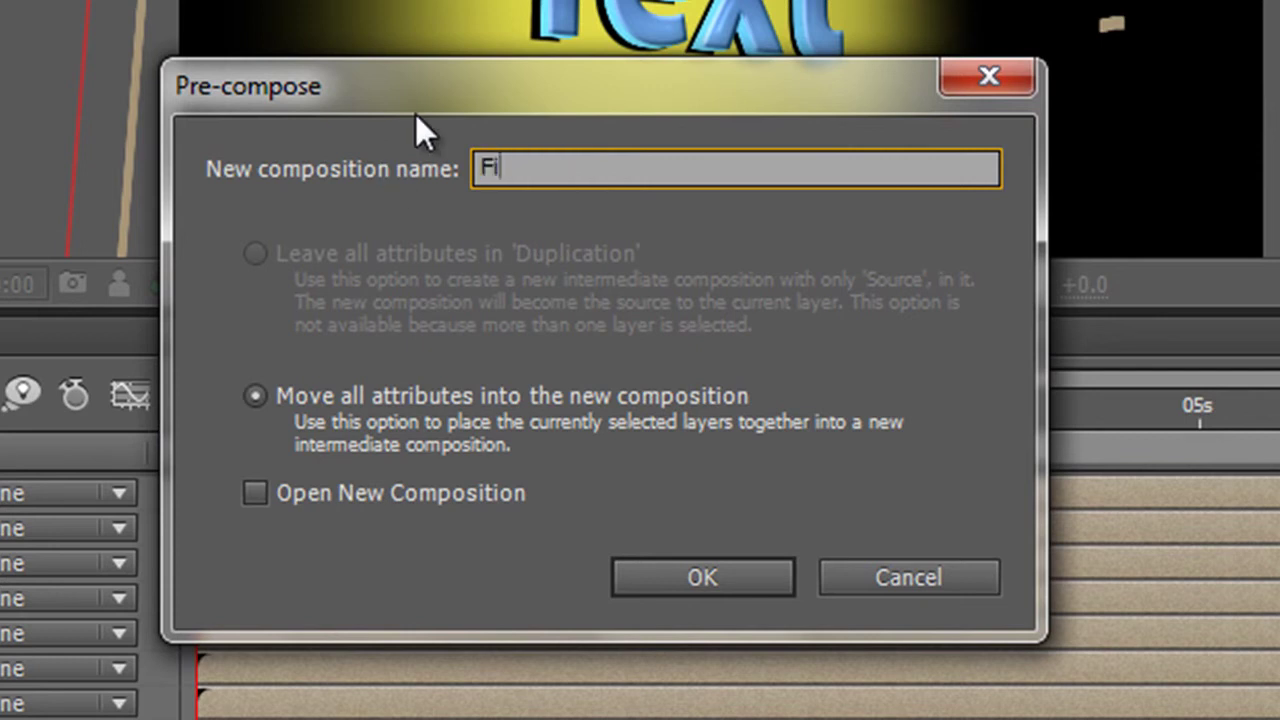
{"action": "type", "text": "xt"}
{"action": "key", "text": "Return"}
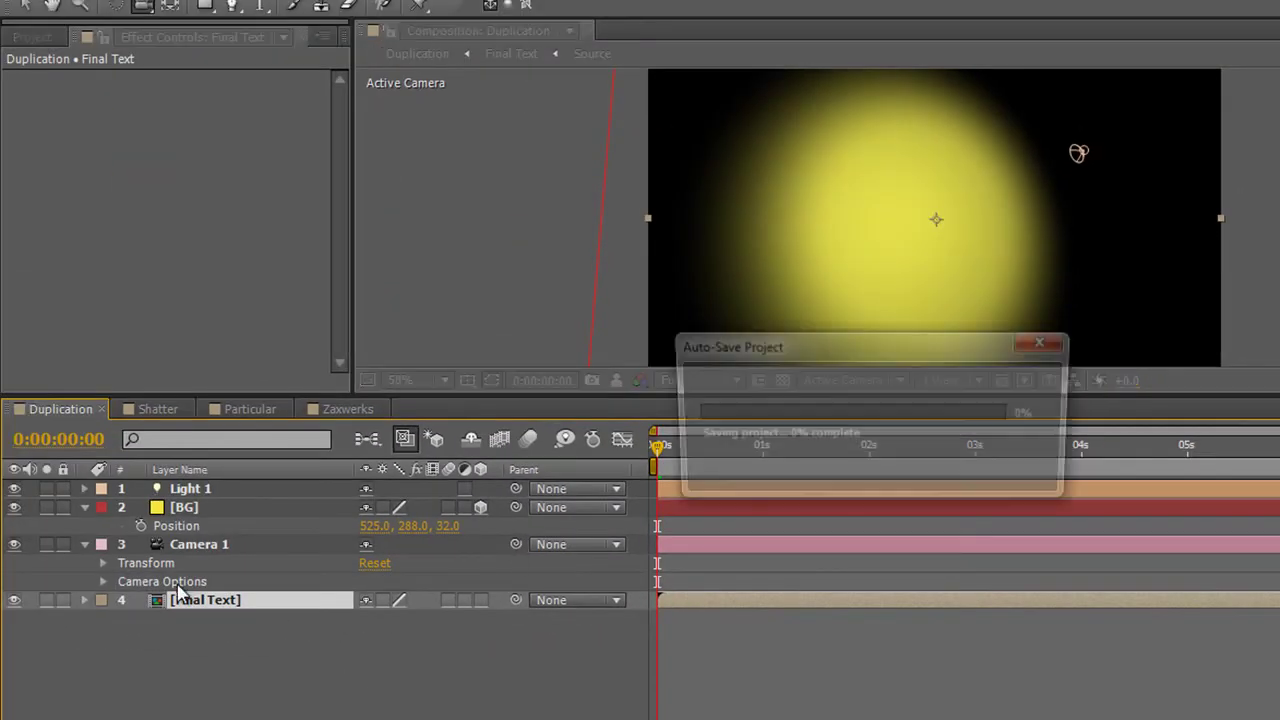
{"action": "left_click", "coordinate": [383, 600]}
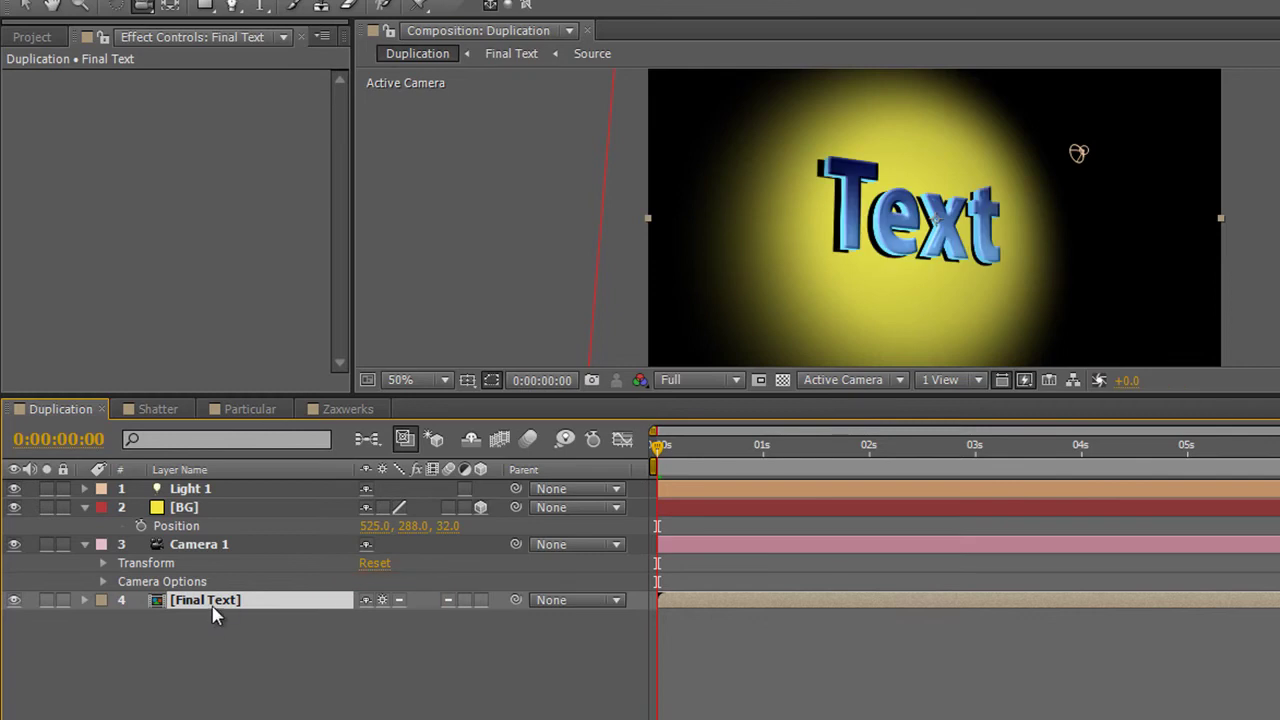
- Make the Final Text layer 3D and bring it forward to a Z position of -34
{"action": "key", "text": "p"}
{"action": "left_click", "coordinate": [433, 632]}
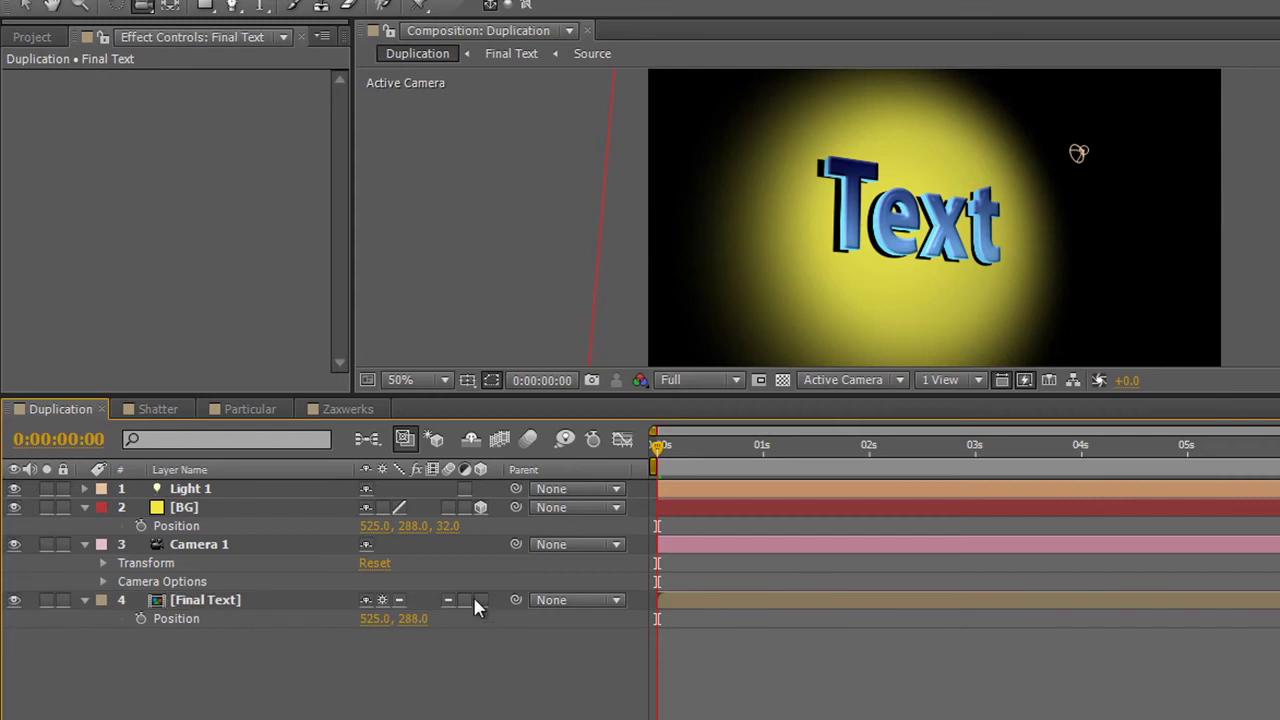
{"action": "left_click", "coordinate": [478, 600]}
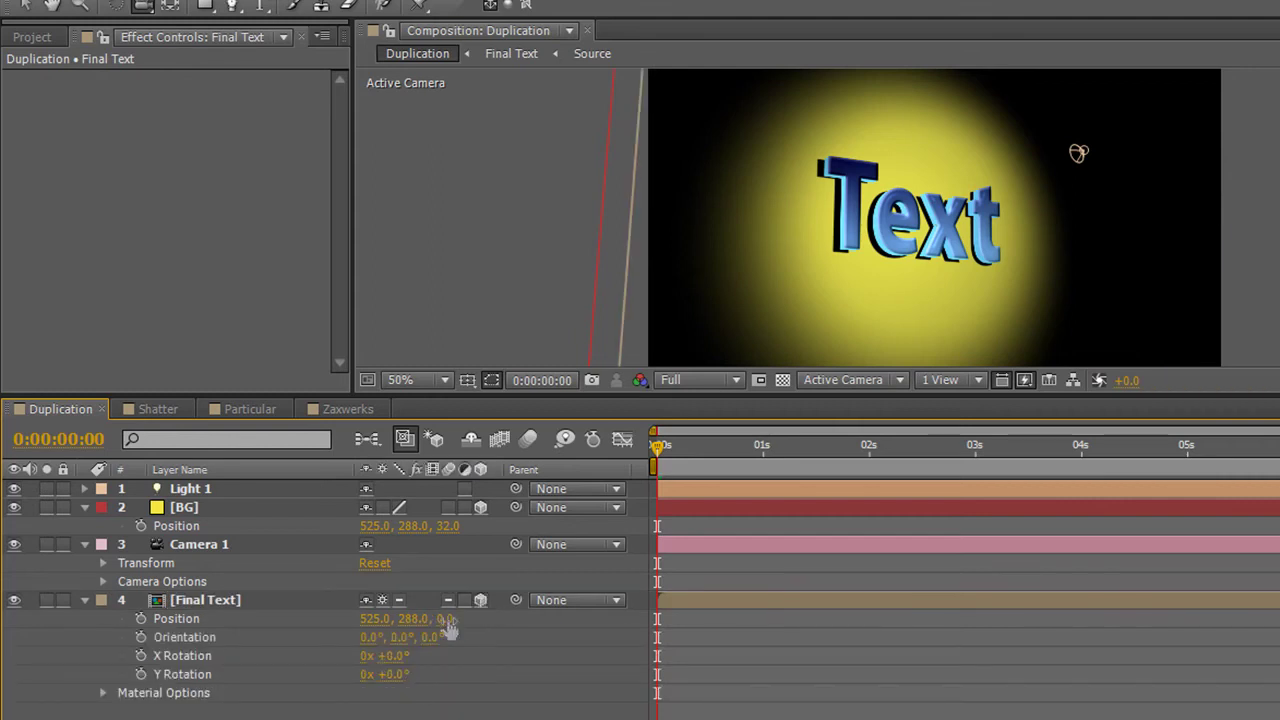
{"action": "left_click_drag", "start_coordinate": [443, 618], "coordinate": [409, 619]}
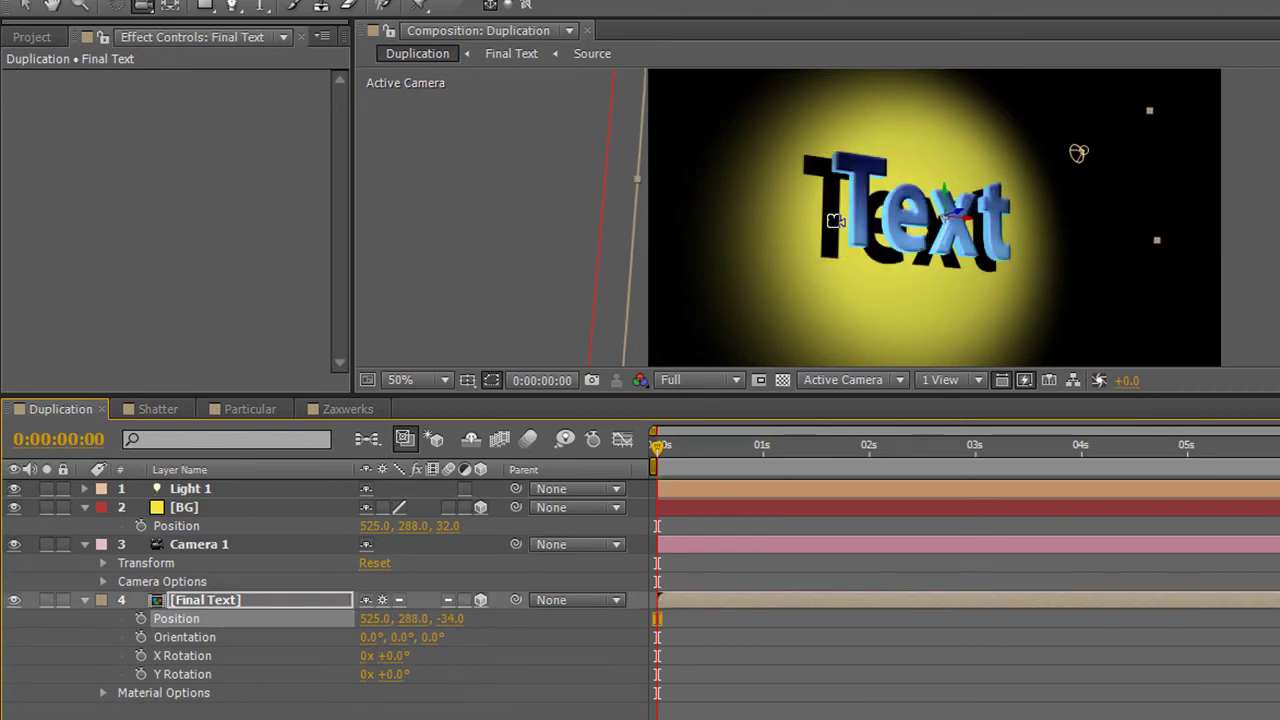
- Soften Light 1's shadows with a Shadow Darkness of 60% and a Shadow Diffusion of 88 px
{"action": "double_click", "coordinate": [190, 489]}
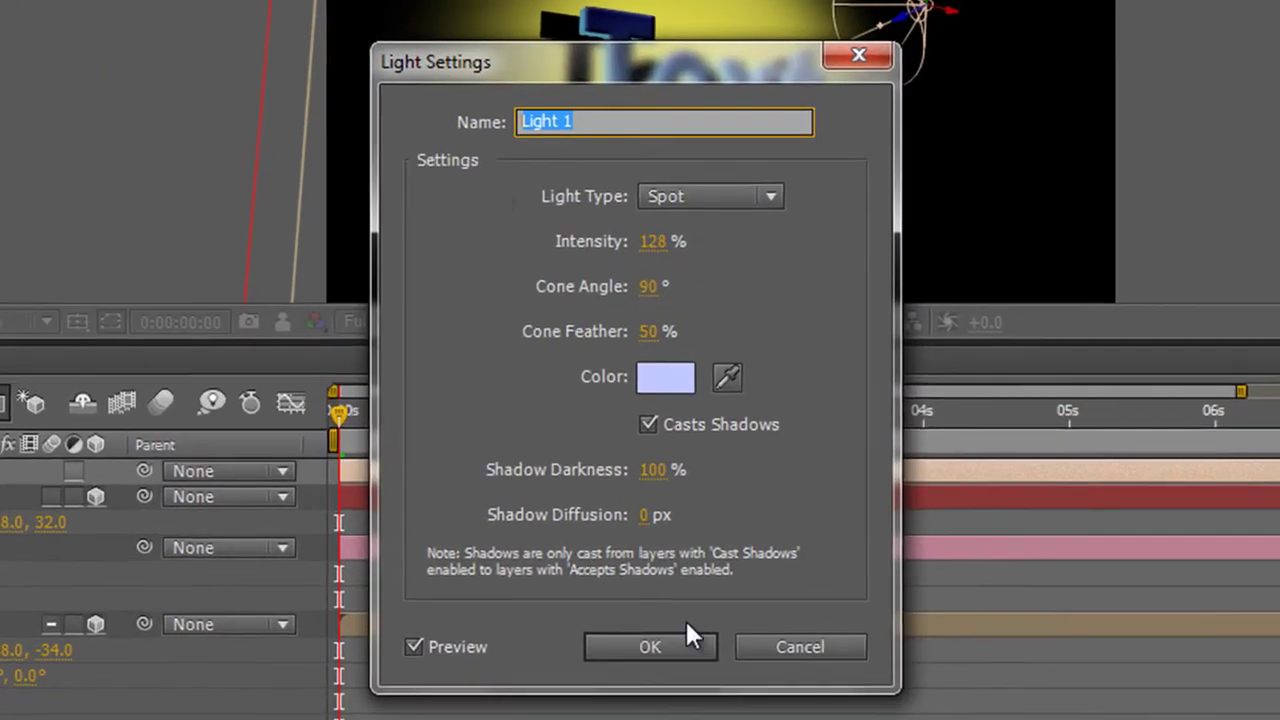
{"action": "left_click_drag", "start_coordinate": [663, 486], "coordinate": [591, 478]}
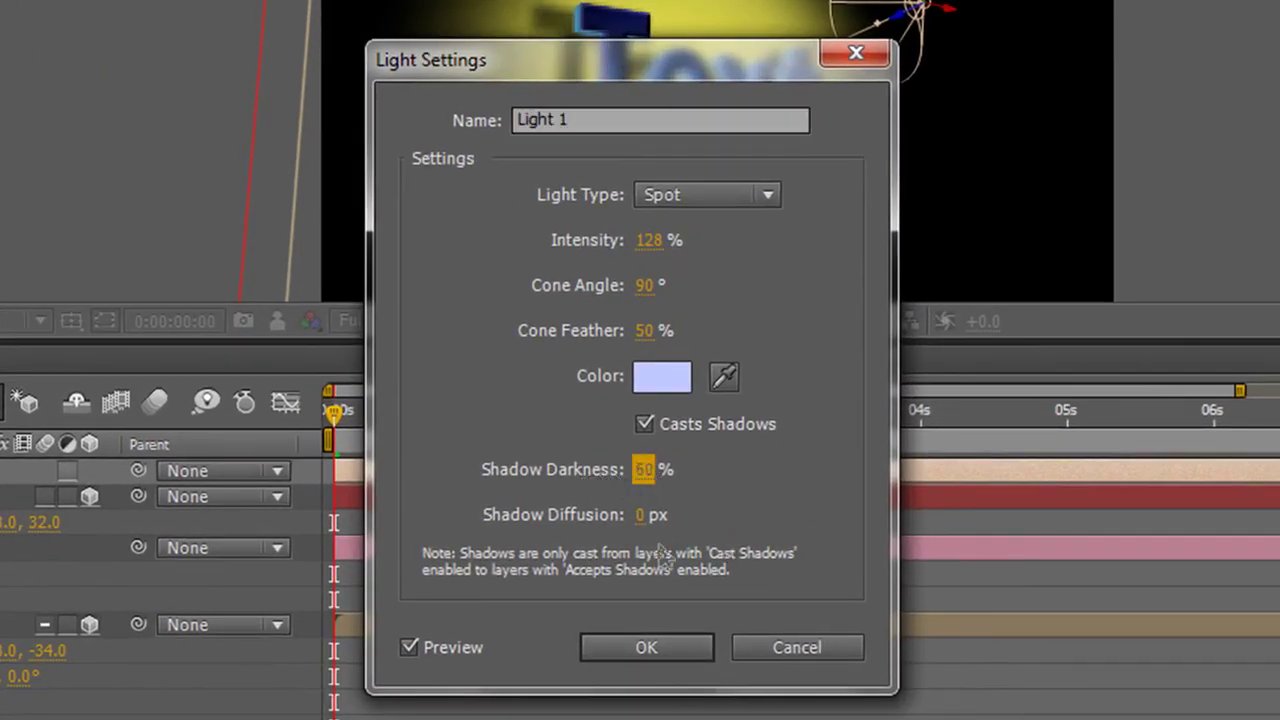
{"action": "left_click_drag", "start_coordinate": [640, 514], "coordinate": [760, 503]}
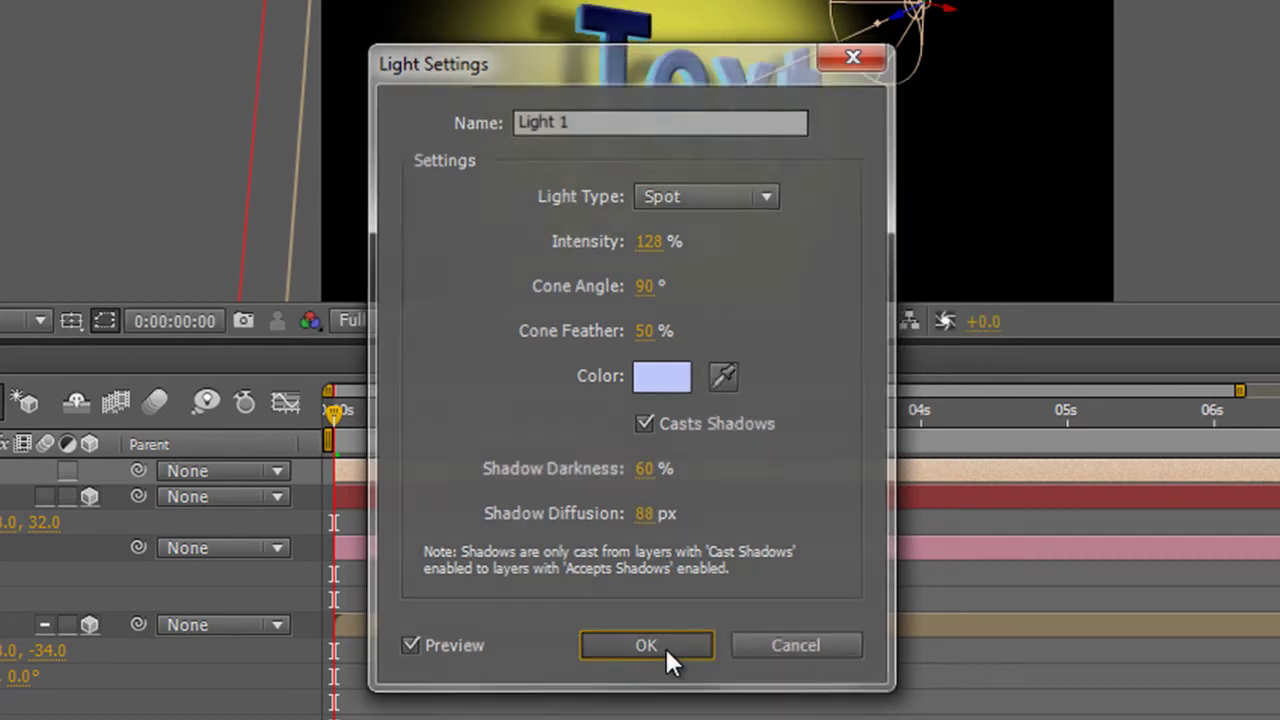
{"action": "left_click", "coordinate": [666, 647]}
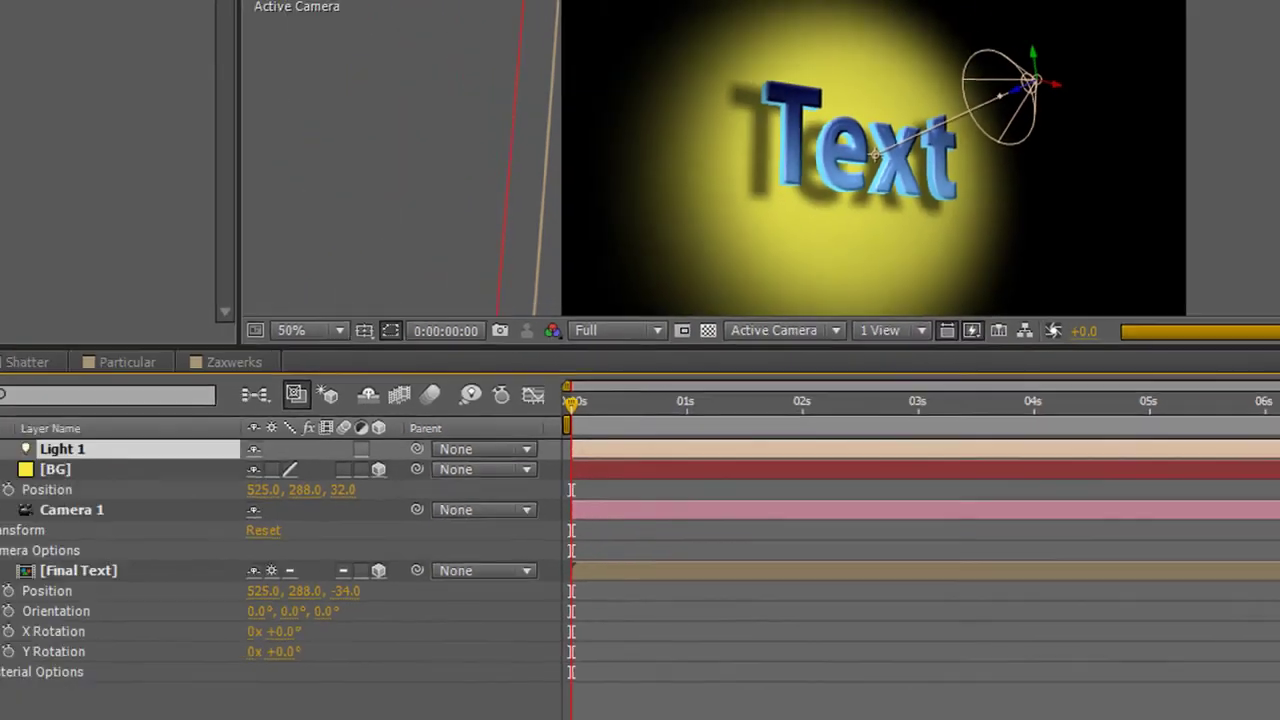
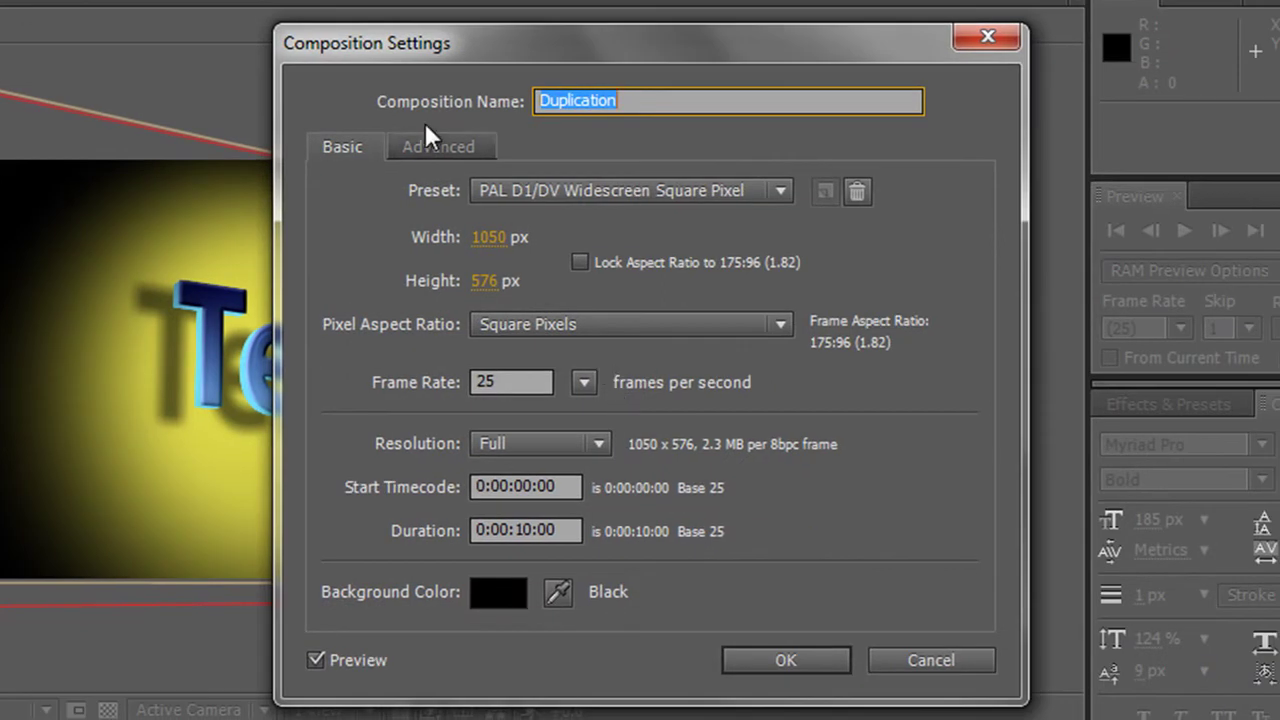
- Set the Duplication composition's Shadow Map Resolution to 4000 in the Advanced 3D options, and orbit the camera towards the front of the text
{"action": "left_click", "coordinate": [450, 146]}
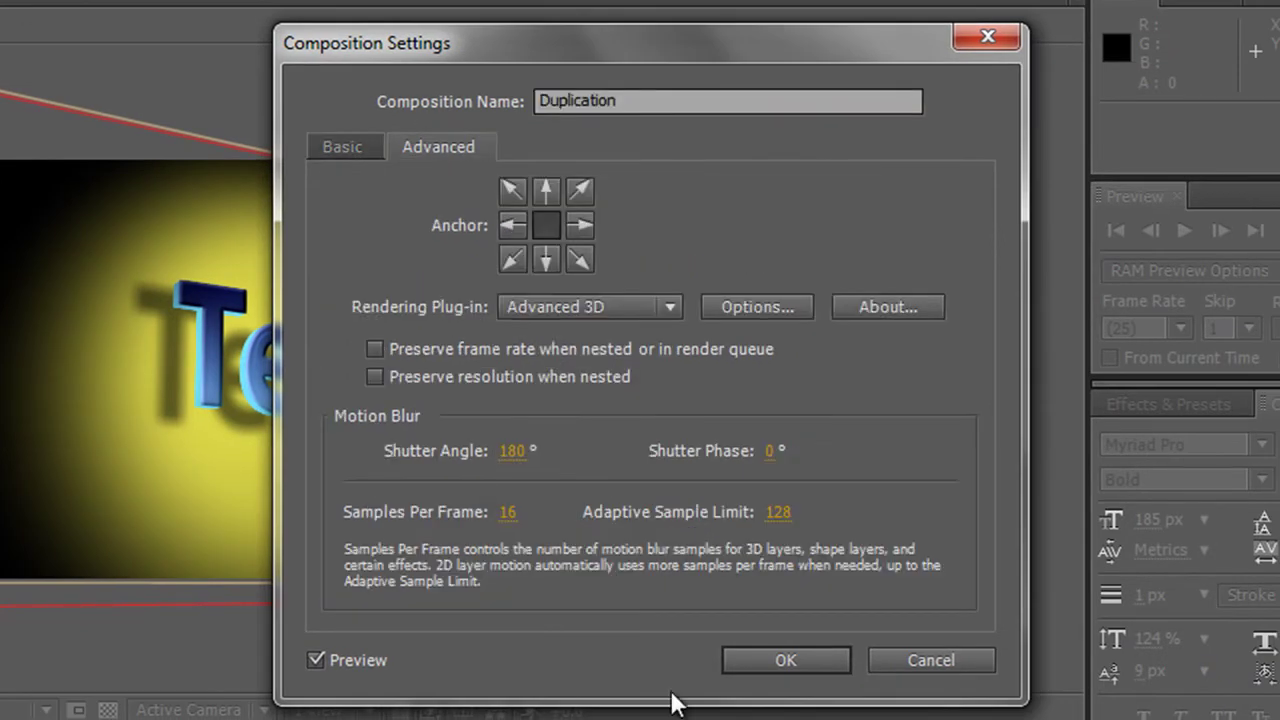
{"action": "left_click", "coordinate": [758, 307]}
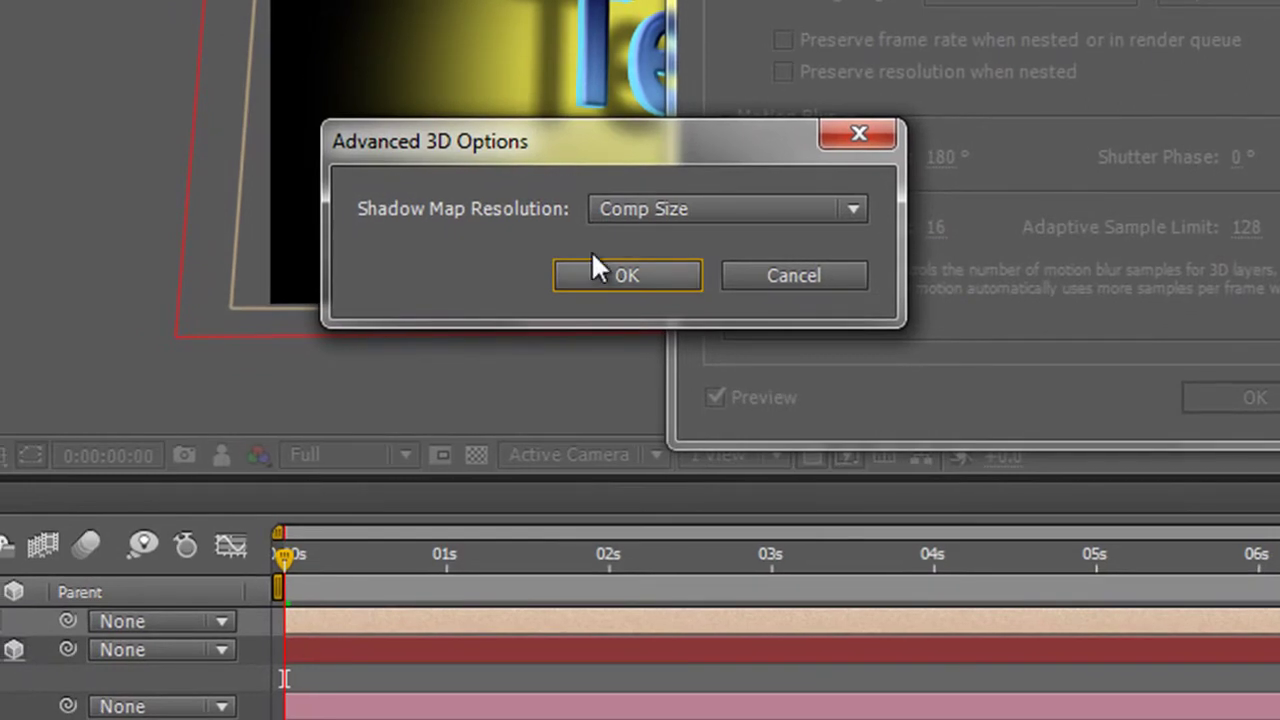
{"action": "left_click", "coordinate": [852, 210]}
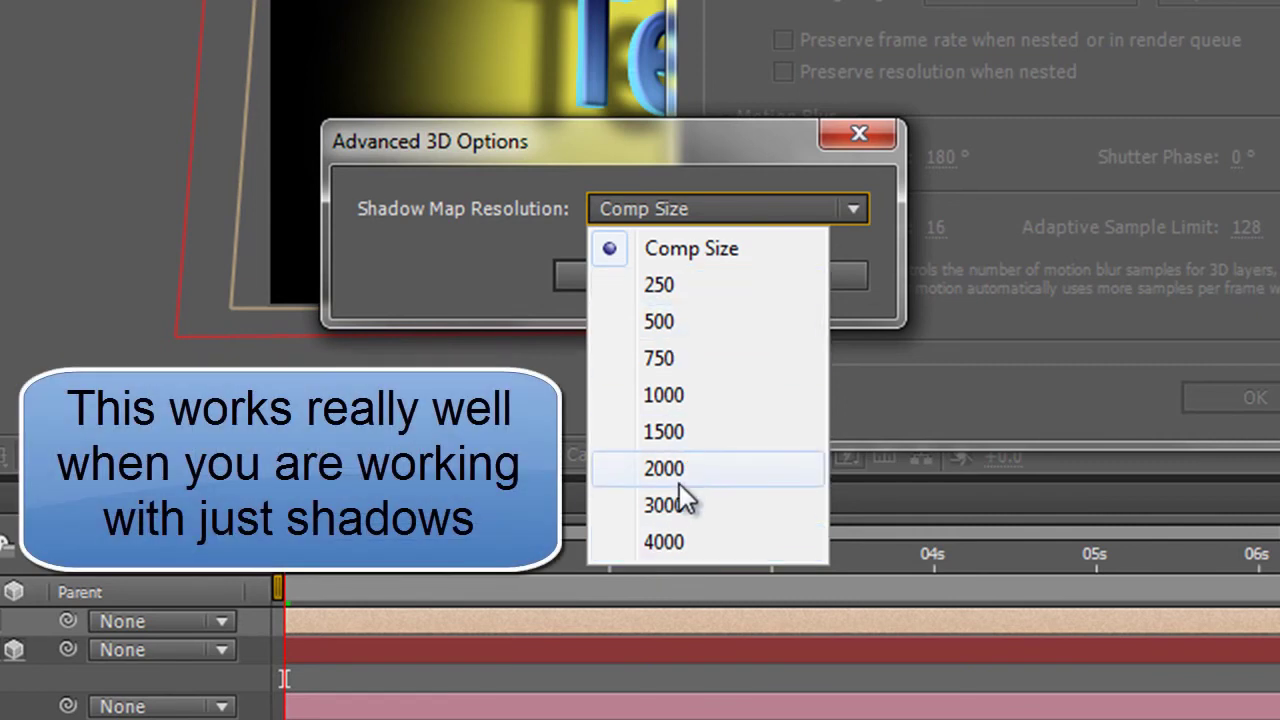
{"action": "left_click", "coordinate": [671, 540]}
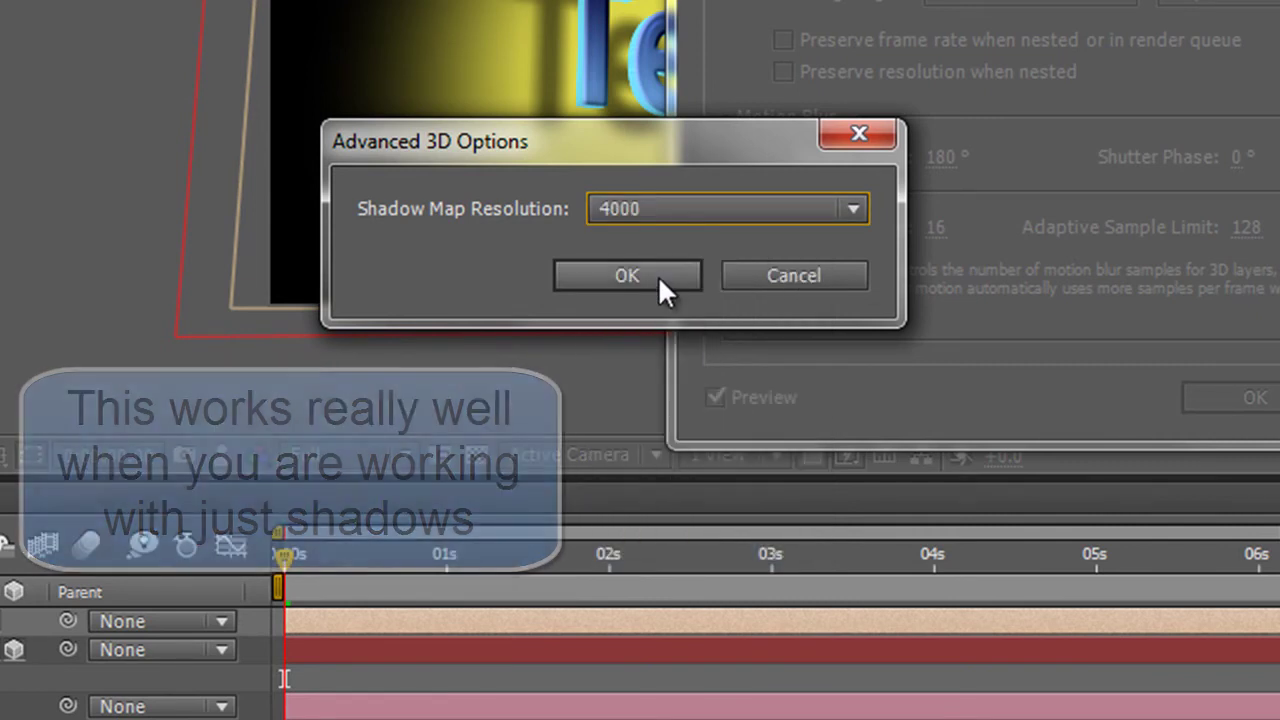
{"action": "left_click", "coordinate": [656, 272]}
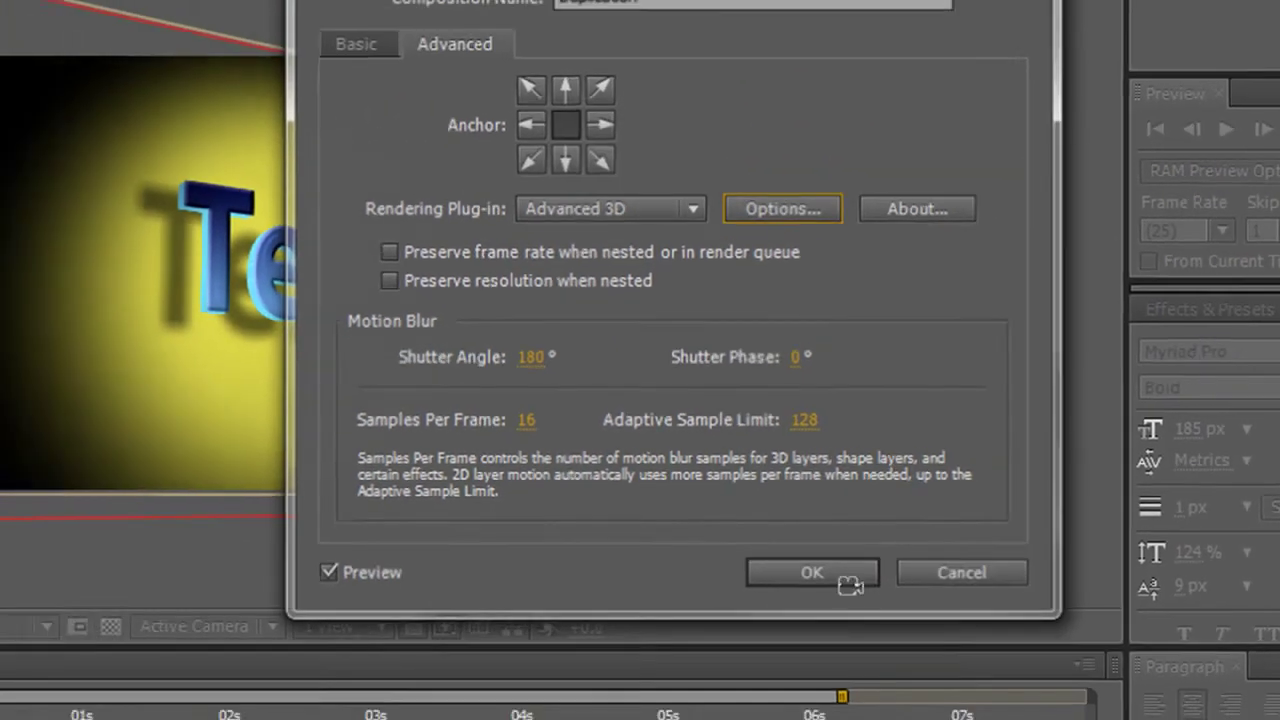
{"action": "left_click", "coordinate": [800, 588]}
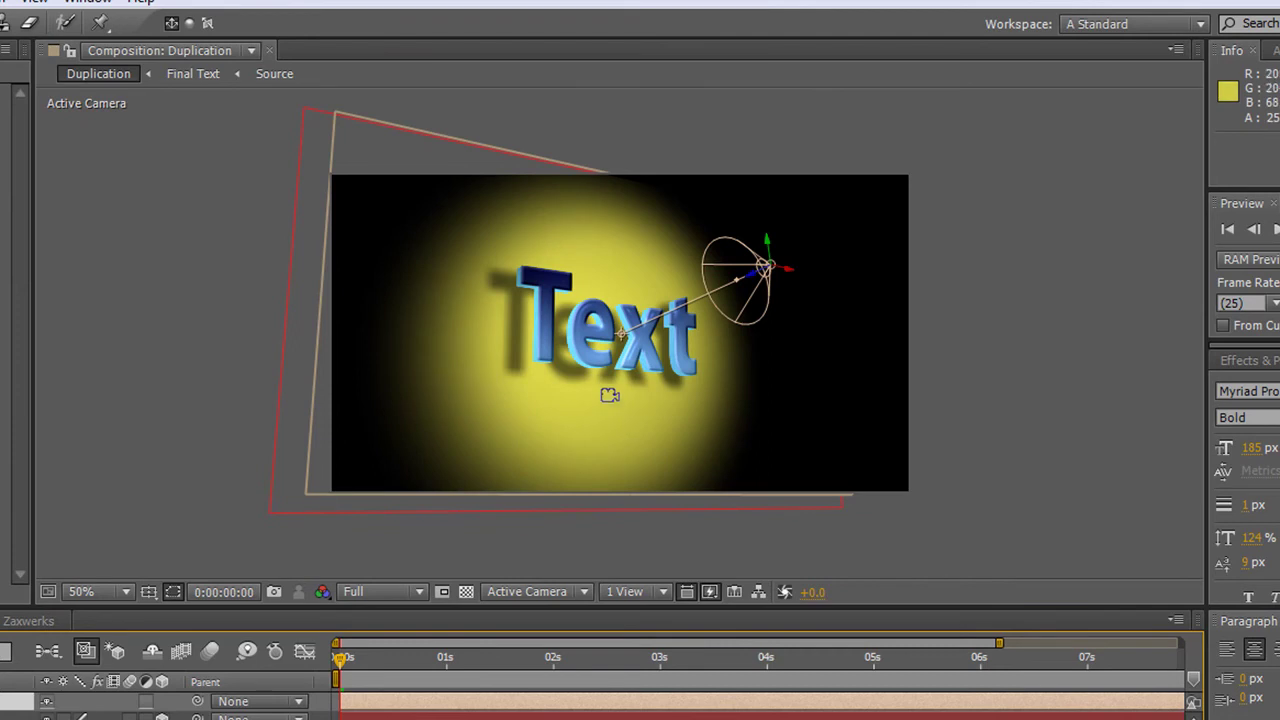
{"action": "left_click_drag", "start_coordinate": [606, 394], "coordinate": [560, 403]}
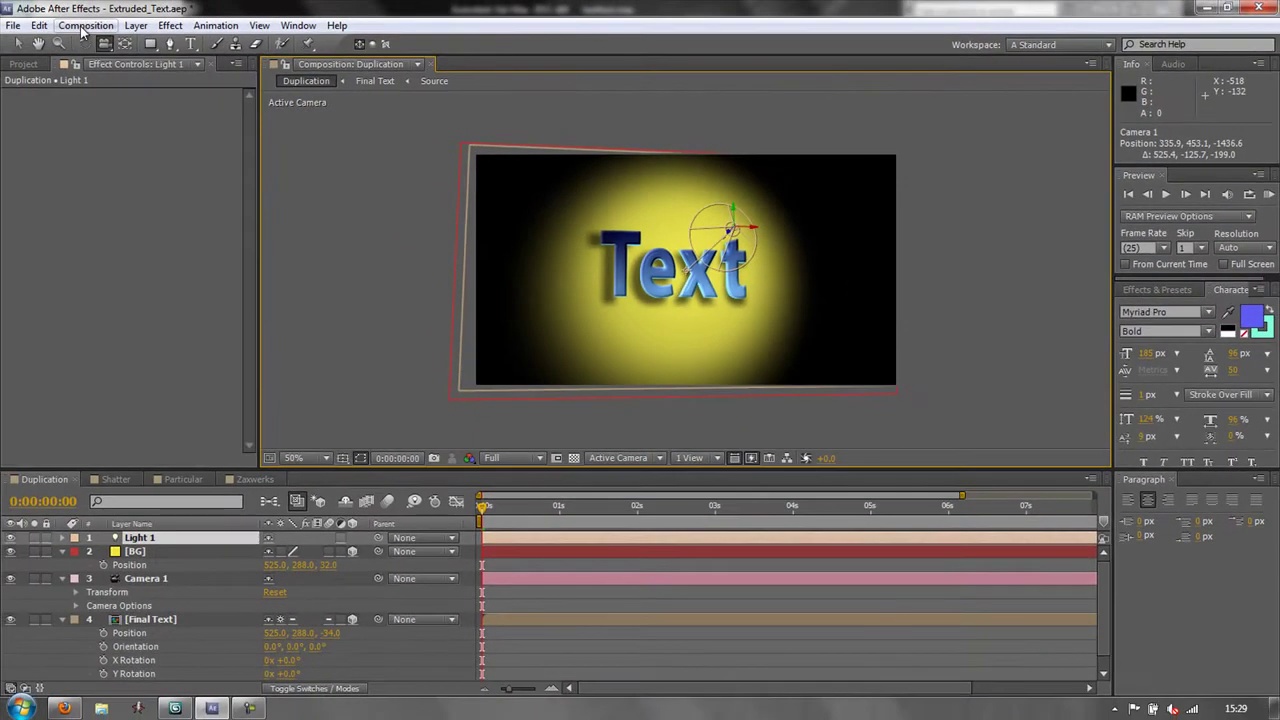
- Set the Duplication composition's Shadow Map Resolution back to Comp Size in the Advanced 3D options
{"action": "left_click", "coordinate": [85, 25]}
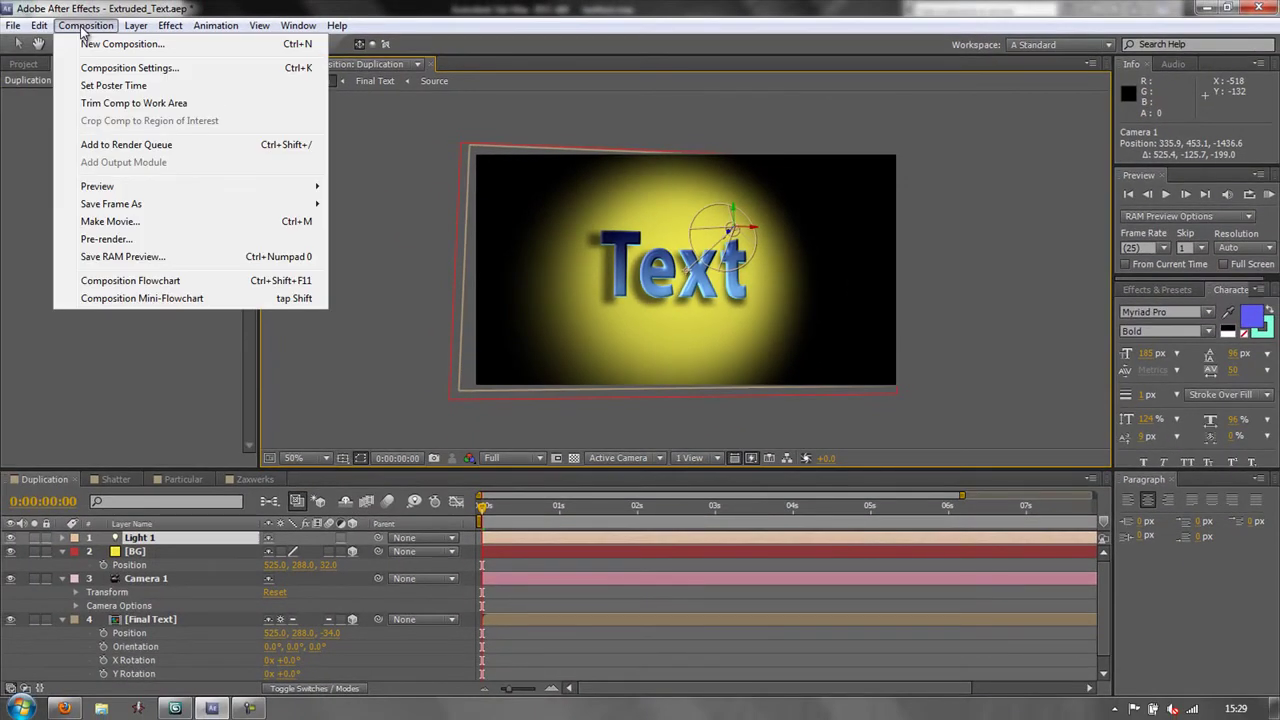
{"action": "left_click", "coordinate": [90, 67]}
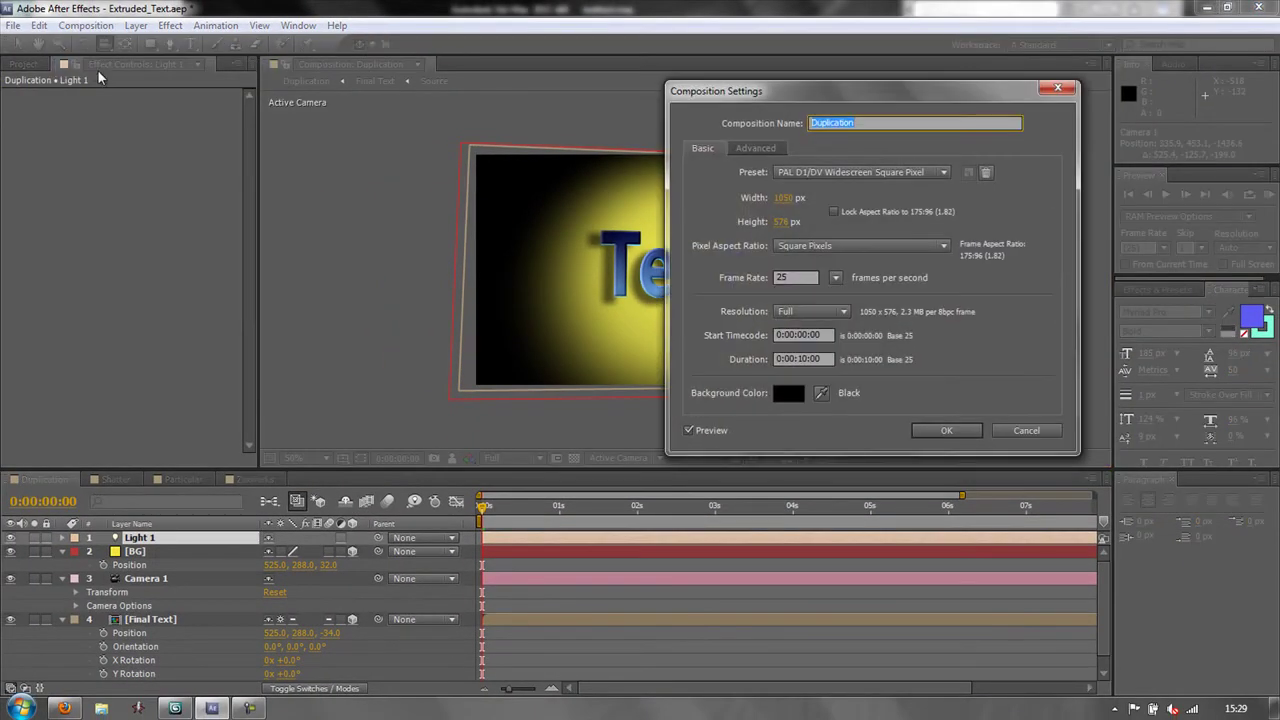
{"action": "left_click", "coordinate": [763, 148]}
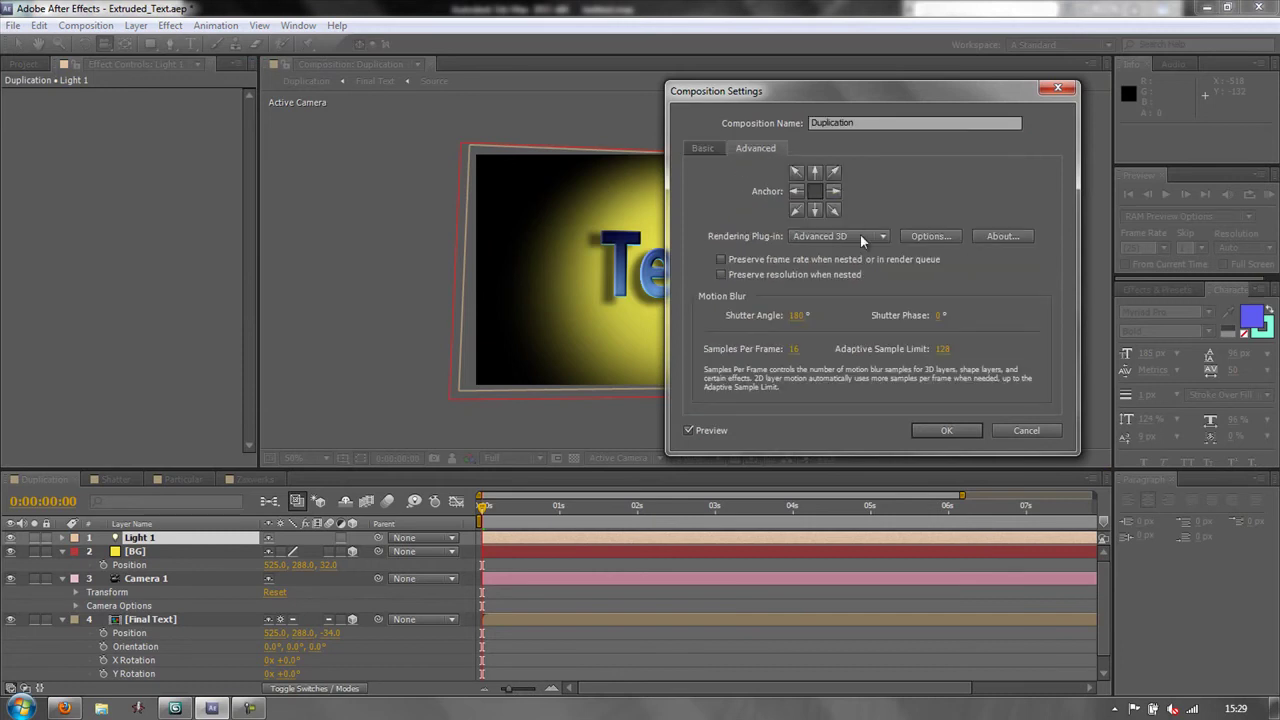
{"action": "left_click", "coordinate": [930, 236]}
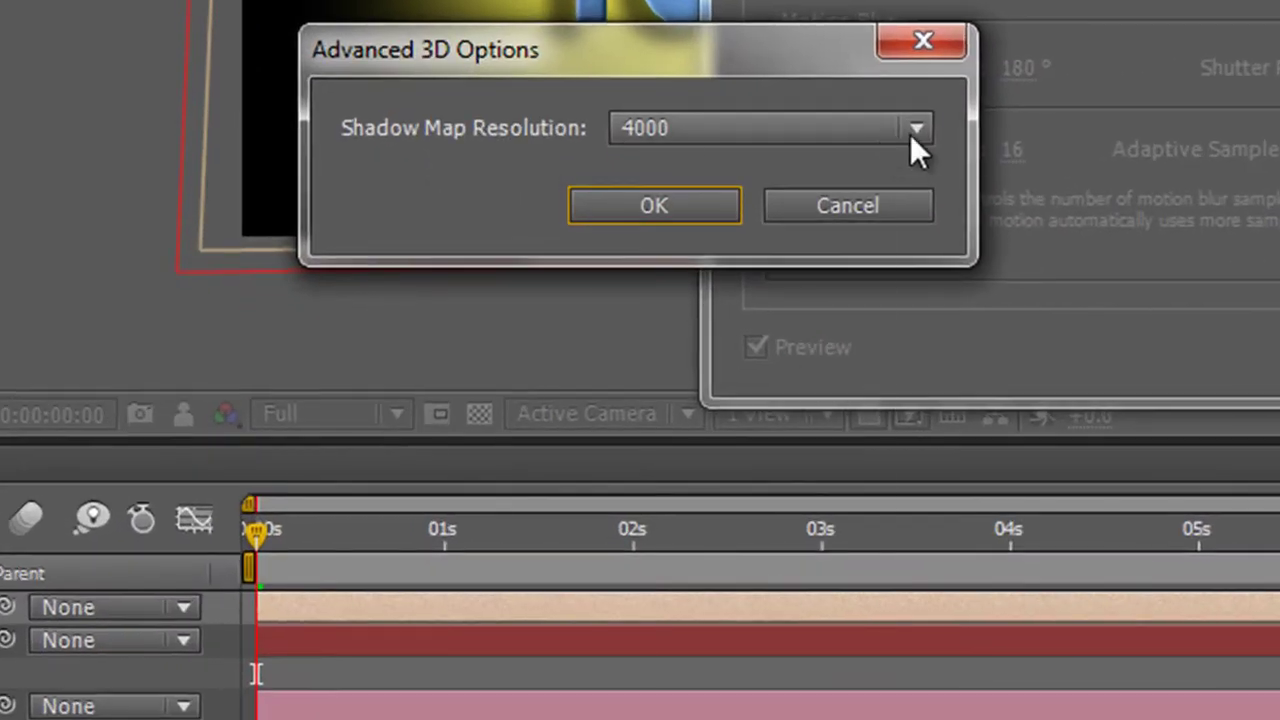
{"action": "left_click", "coordinate": [910, 134]}
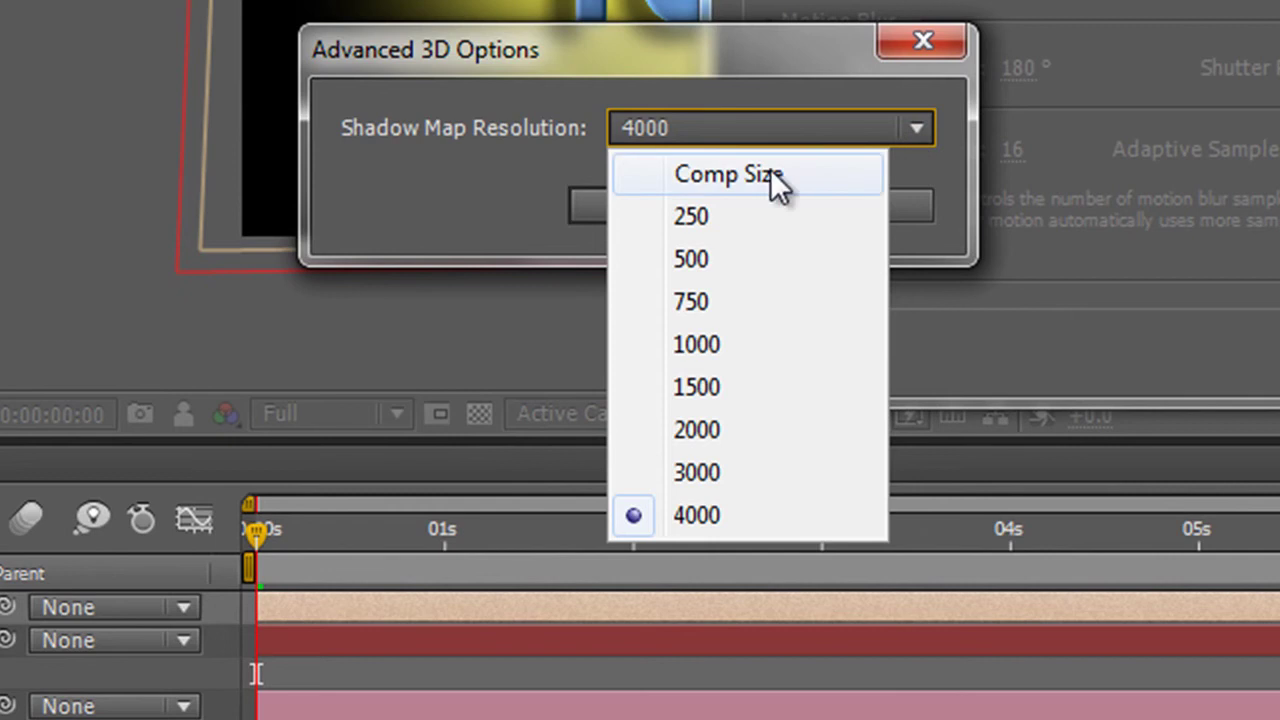
{"action": "left_click", "coordinate": [702, 178]}
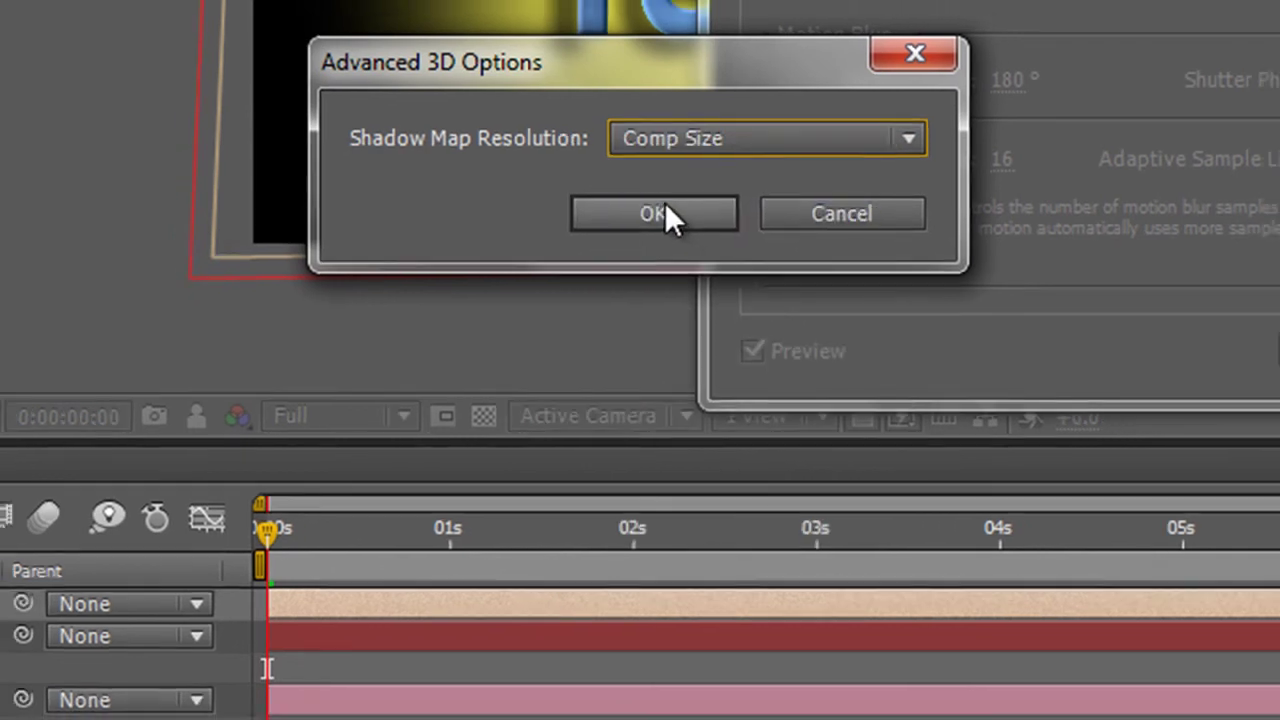
{"action": "left_click", "coordinate": [666, 210]}
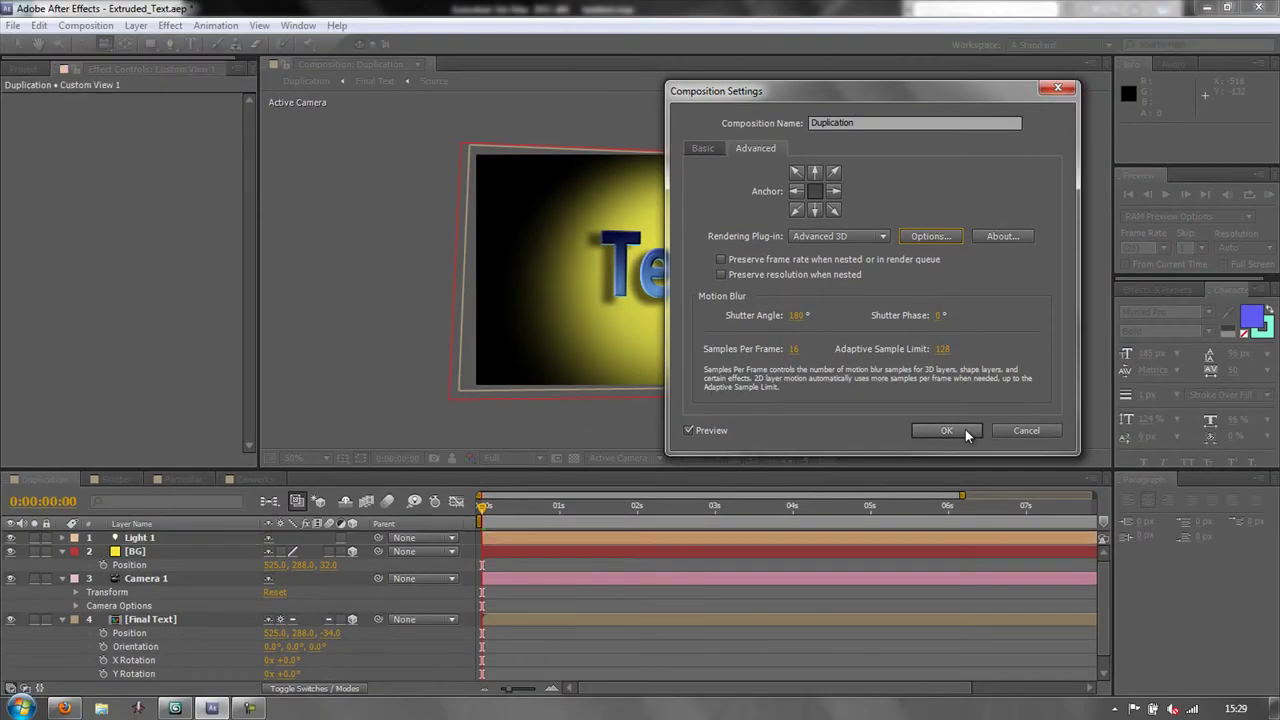
{"action": "left_click", "coordinate": [946, 431]}
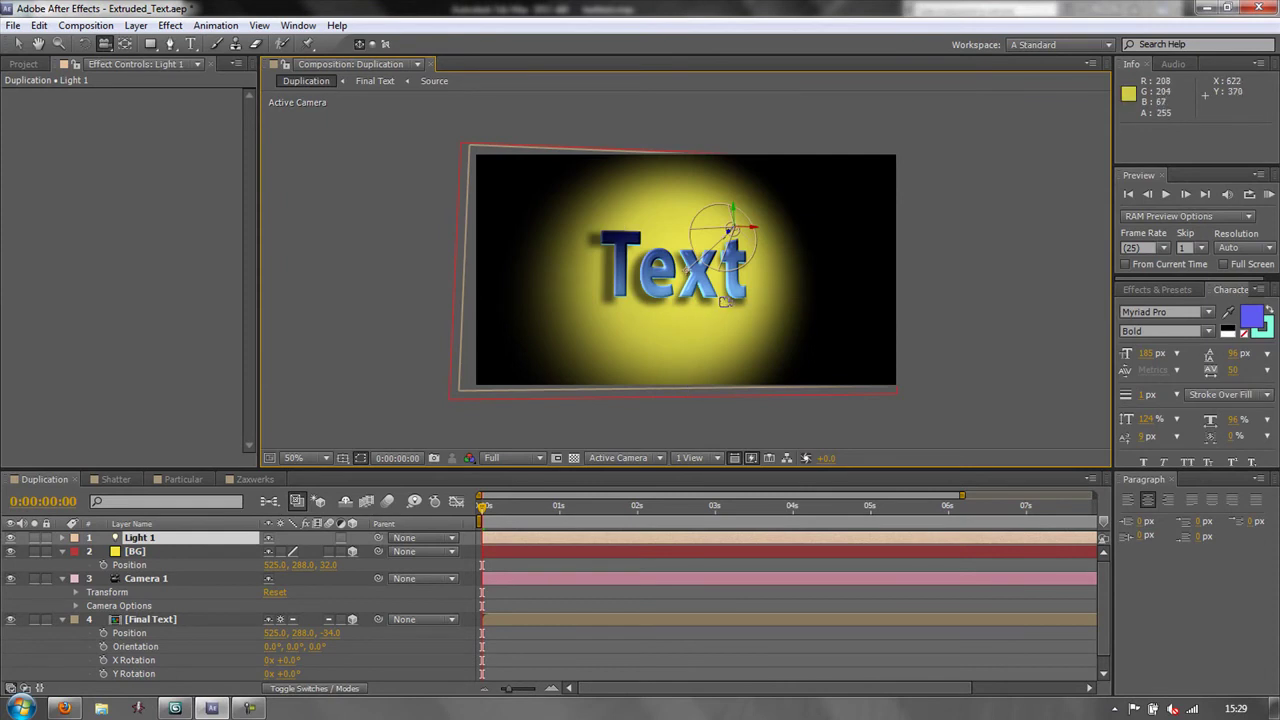
- Inspect the extruded letters and their shadows up close and from a slightly different camera angle
{"action": "scroll", "coordinate": [727, 303], "scroll_direction": "up", "scroll_amount": 6}
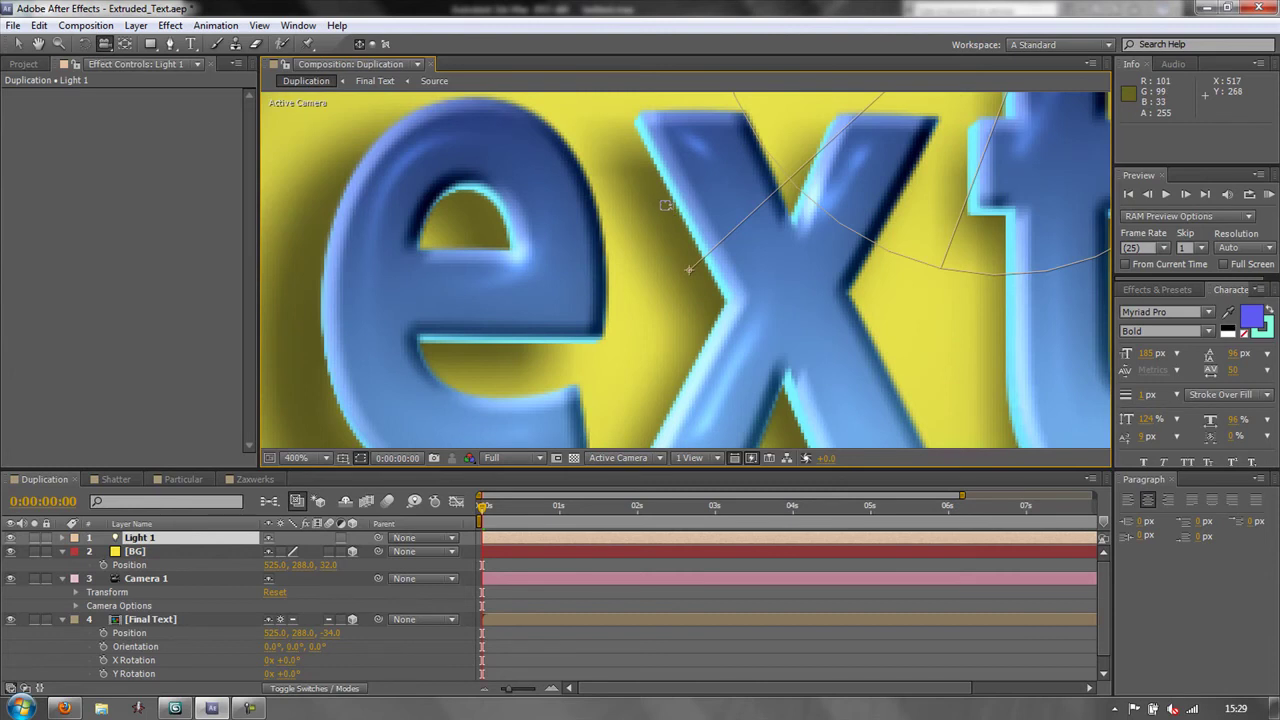
{"action": "scroll", "coordinate": [665, 205], "scroll_direction": "down", "scroll_amount": 4}
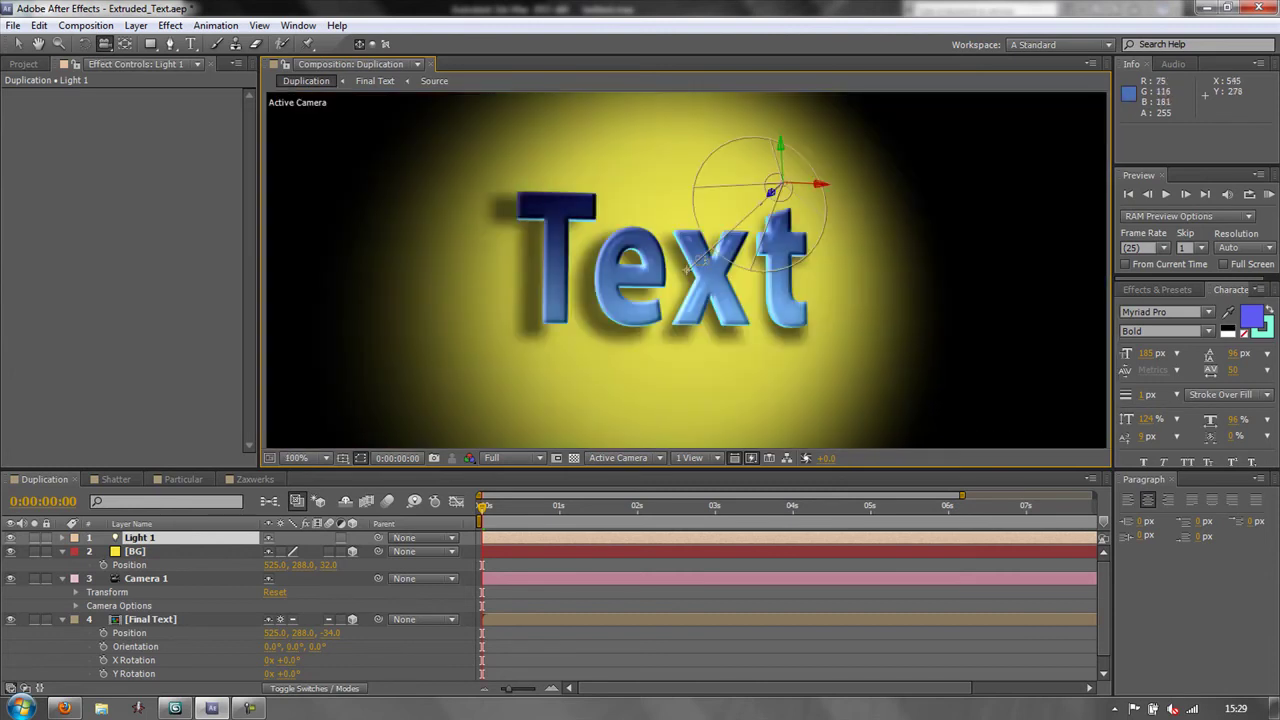
{"action": "scroll", "coordinate": [736, 277], "scroll_direction": "down", "scroll_amount": 2}
{"action": "scroll", "coordinate": [740, 277], "scroll_direction": "up", "scroll_amount": 2}
{"action": "scroll", "coordinate": [738, 278], "scroll_direction": "down", "scroll_amount": 2}
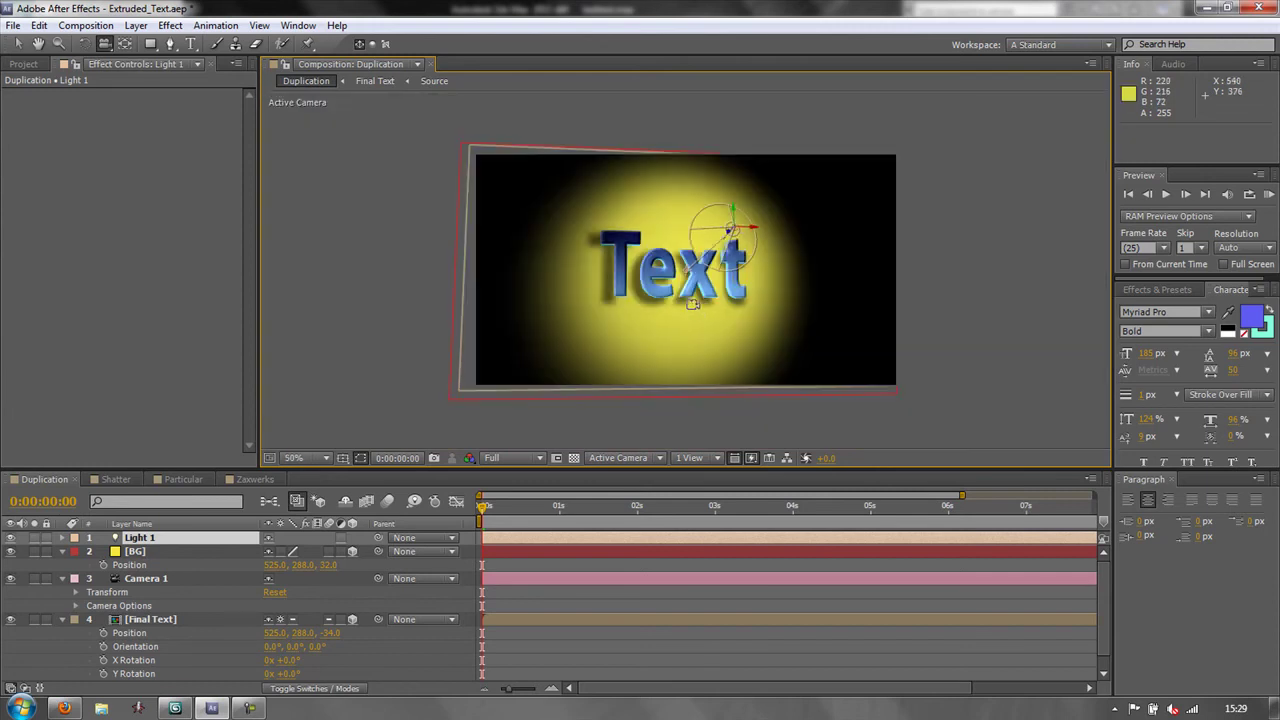
{"action": "mouse_move", "coordinate": [691, 304]}
{"action": "left_mouse_down"}
{"action": "mouse_move", "coordinate": [726, 301]}
{"action": "mouse_move", "coordinate": [646, 312]}
{"action": "mouse_move", "coordinate": [710, 309]}
{"action": "left_mouse_up"}
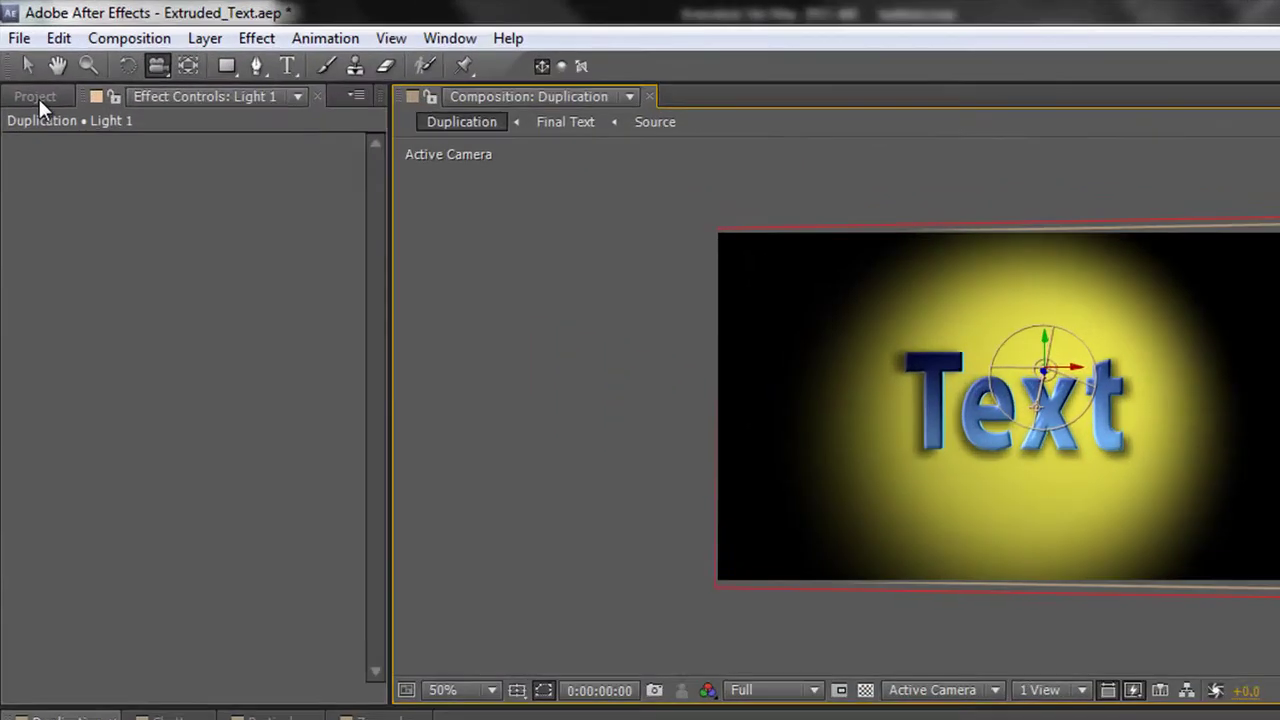
- In the Source composition, draw a star at the lower right of the text and place a duplicate at its lower left
{"action": "left_click", "coordinate": [23, 63]}
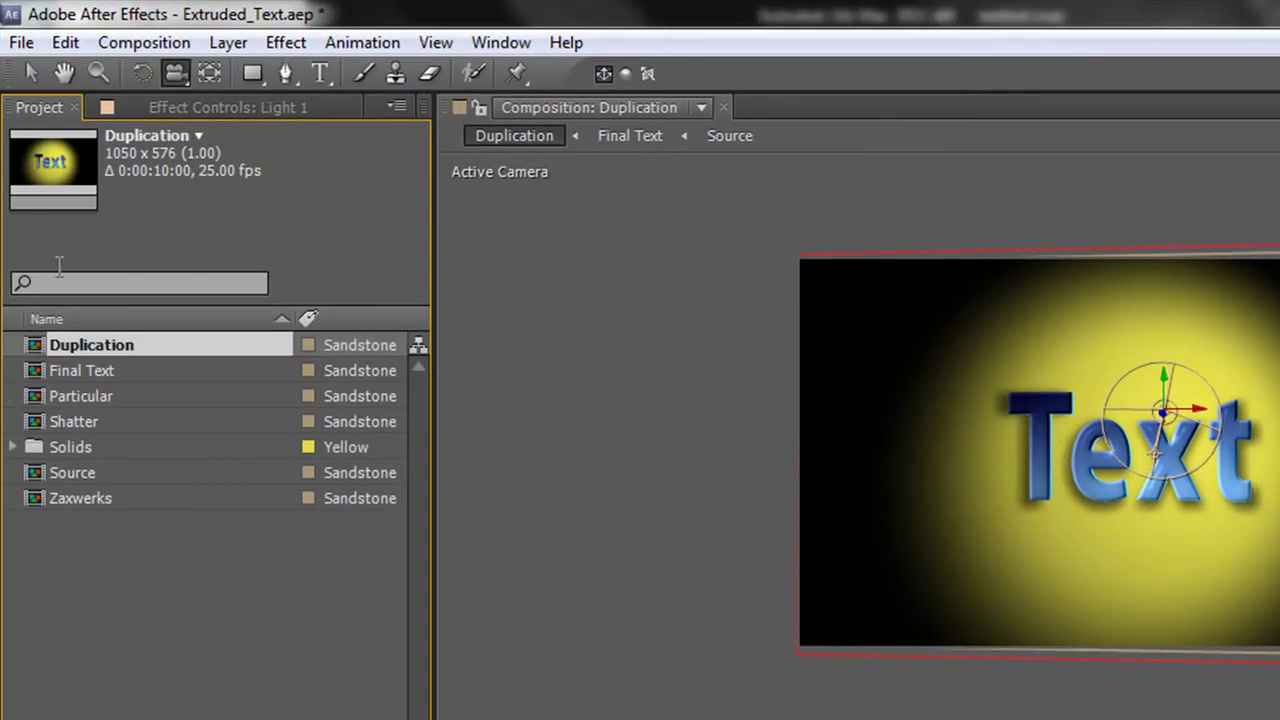
{"action": "double_click", "coordinate": [39, 471]}
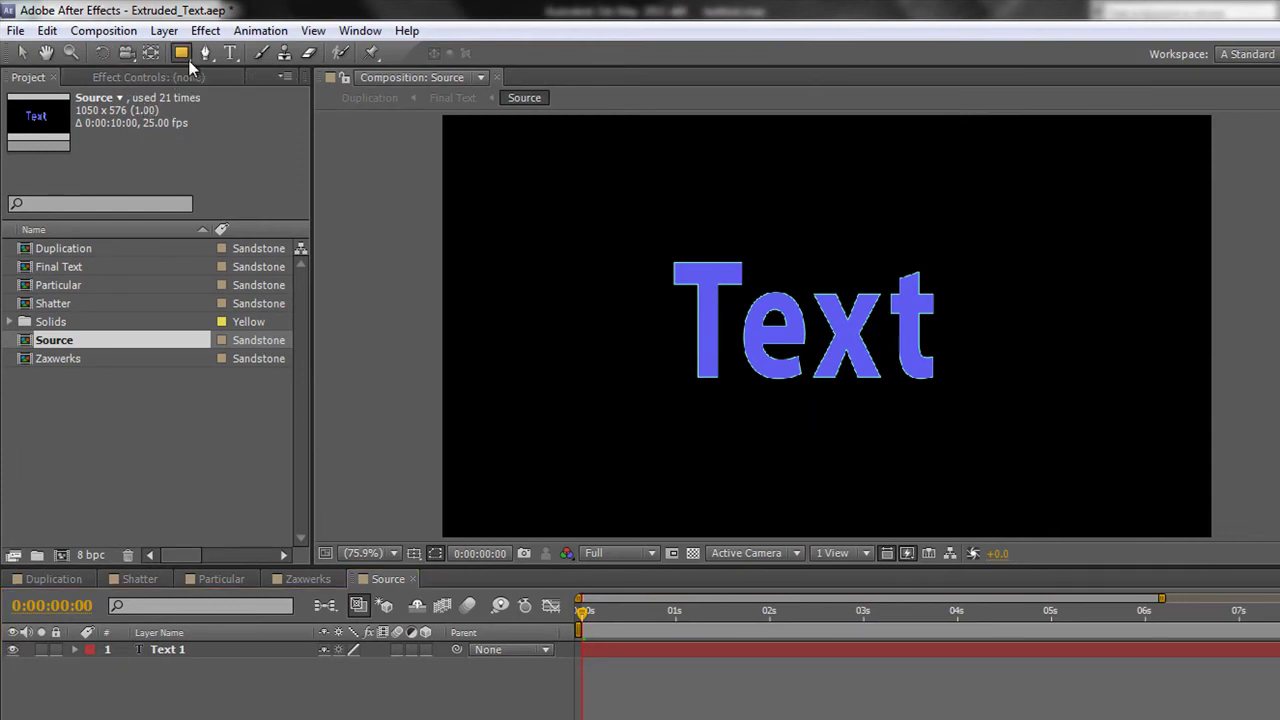
{"action": "left_click_drag", "start_coordinate": [188, 58], "coordinate": [253, 137]}
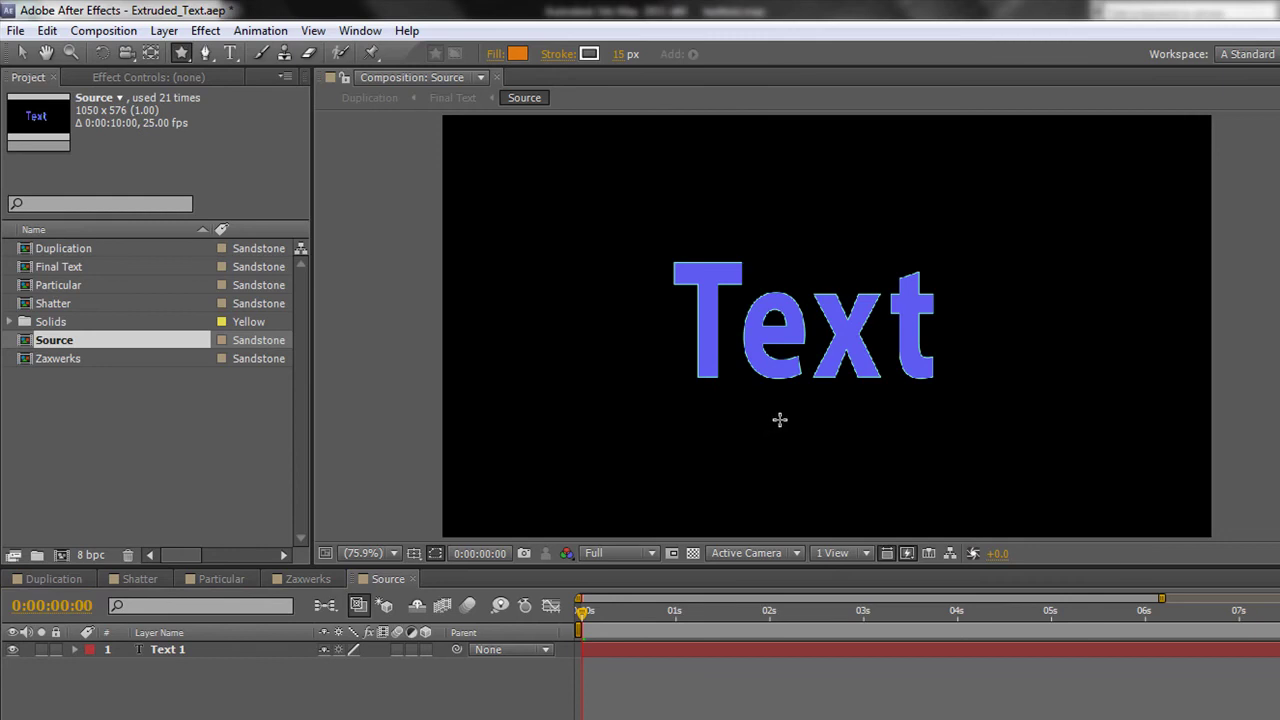
{"action": "mouse_move", "coordinate": [780, 420]}
{"action": "left_mouse_down"}
{"action": "mouse_move", "coordinate": [846, 482]}
{"action": "mouse_move", "coordinate": [983, 456]}
{"action": "mouse_move", "coordinate": [1114, 478]}
{"action": "left_mouse_up"}
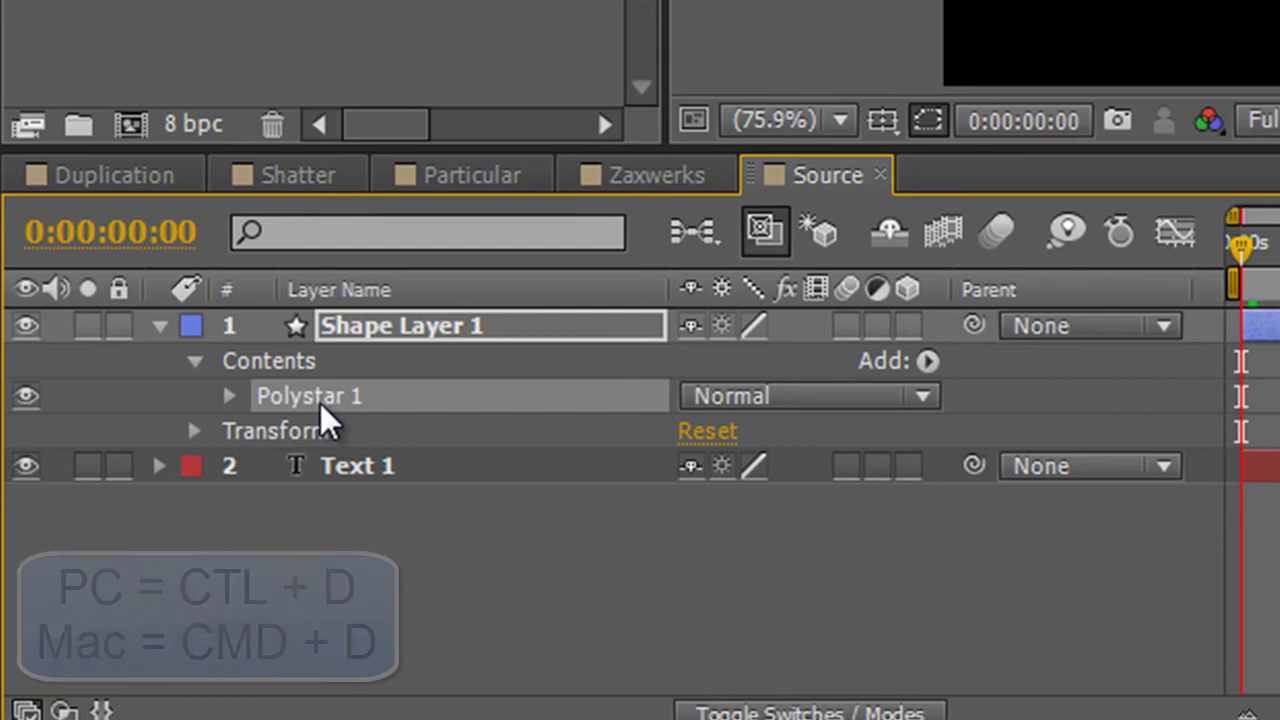
{"action": "key", "text": "ctrl+d"}
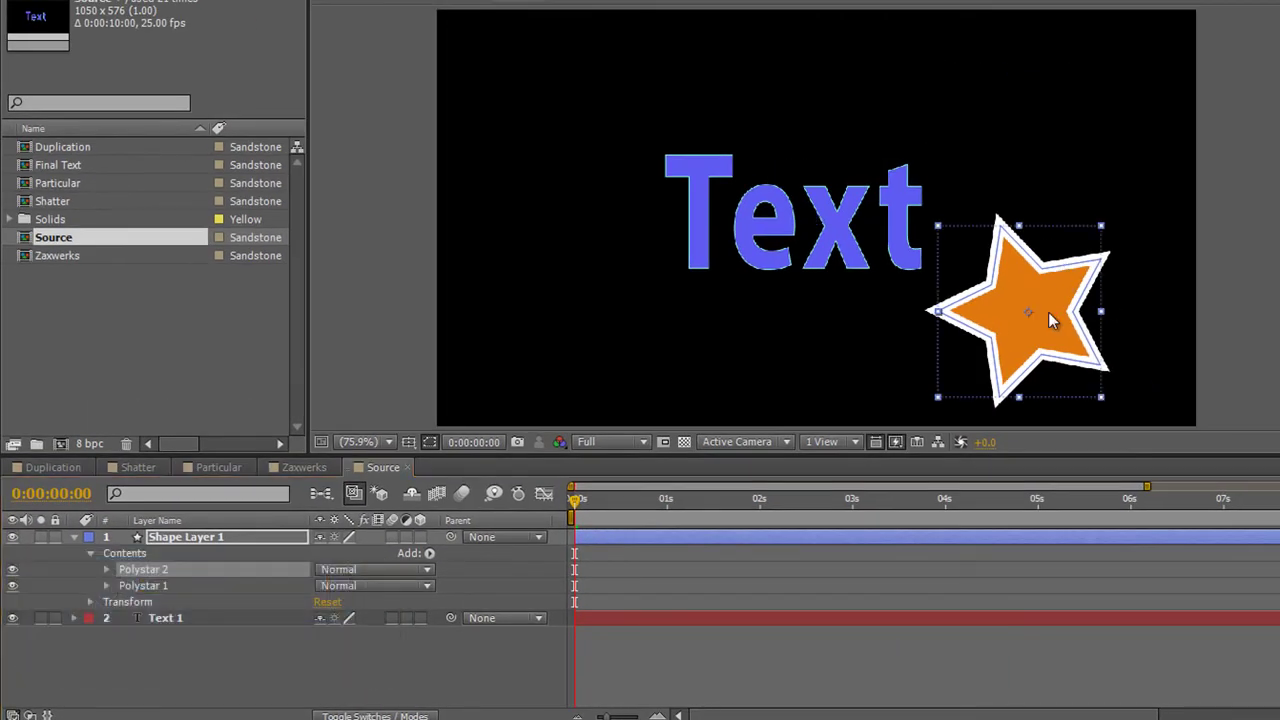
{"action": "left_click_drag", "start_coordinate": [1048, 312], "coordinate": [599, 326]}
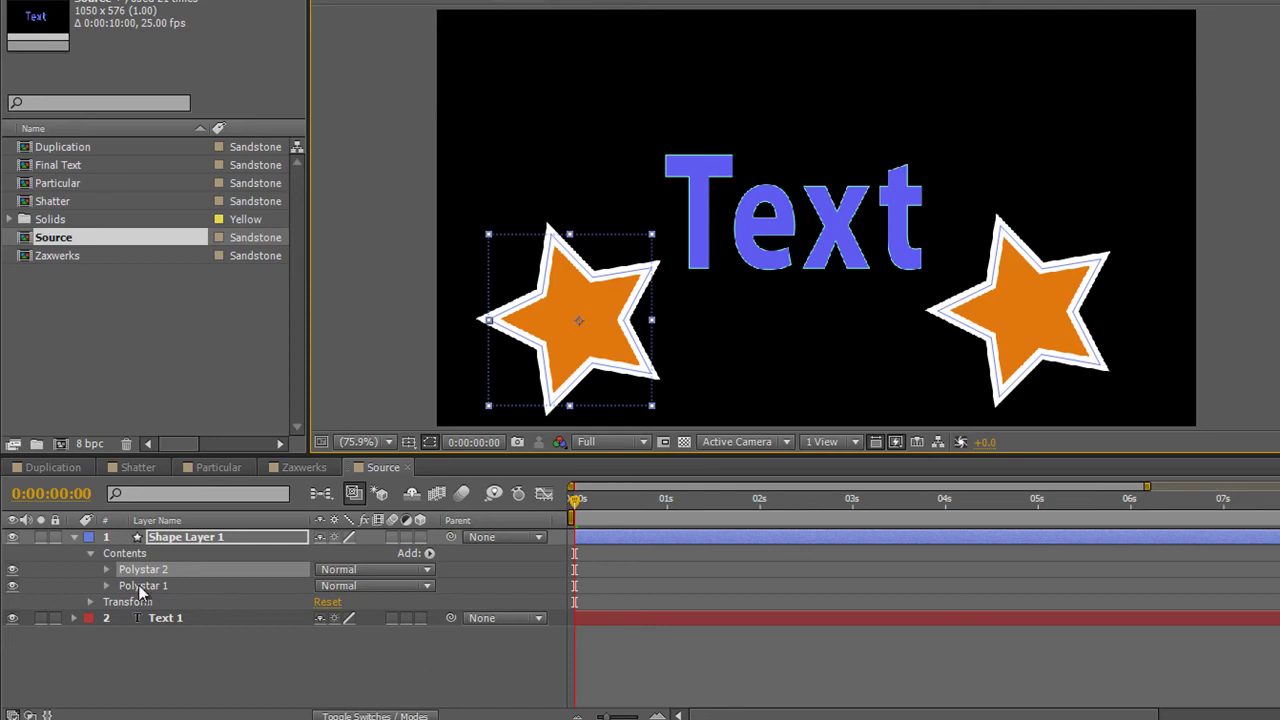
- In the Duplication composition, reposition Light 1 to illuminate both stars and orbit Camera 1 to an angled view of the scene
{"action": "left_click", "coordinate": [55, 468]}
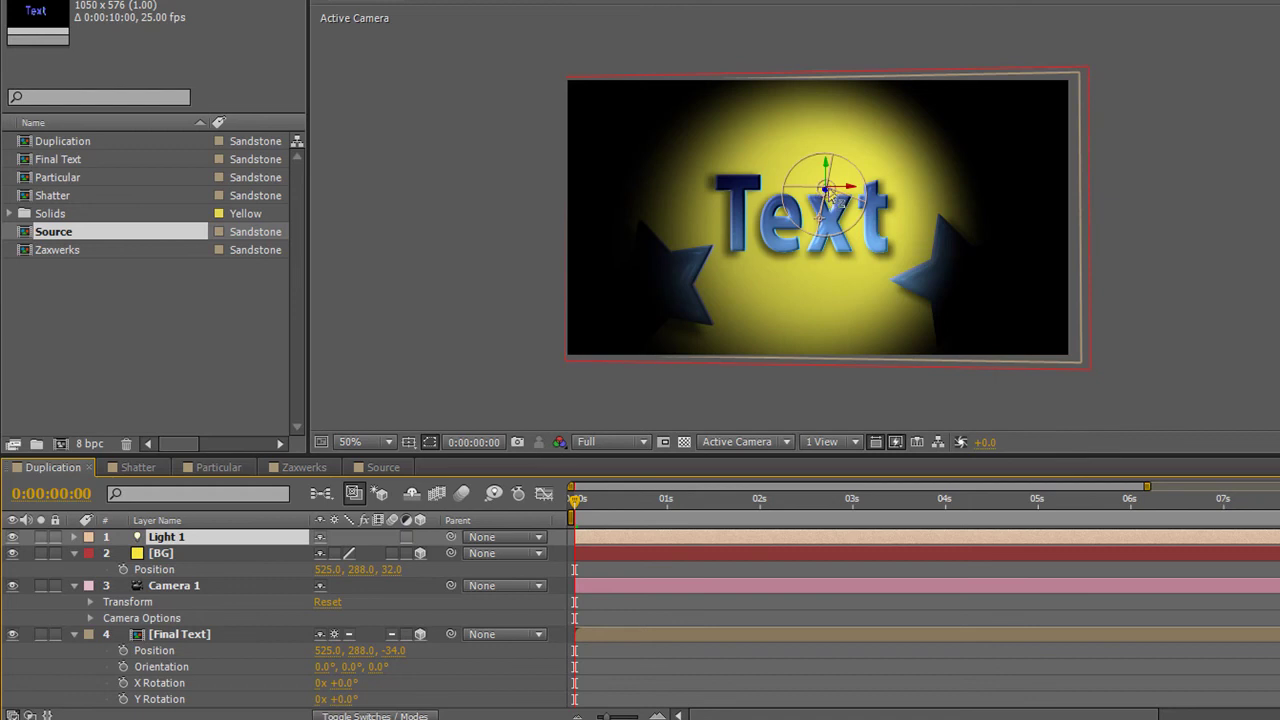
{"action": "left_click_drag", "start_coordinate": [832, 196], "coordinate": [934, 126]}
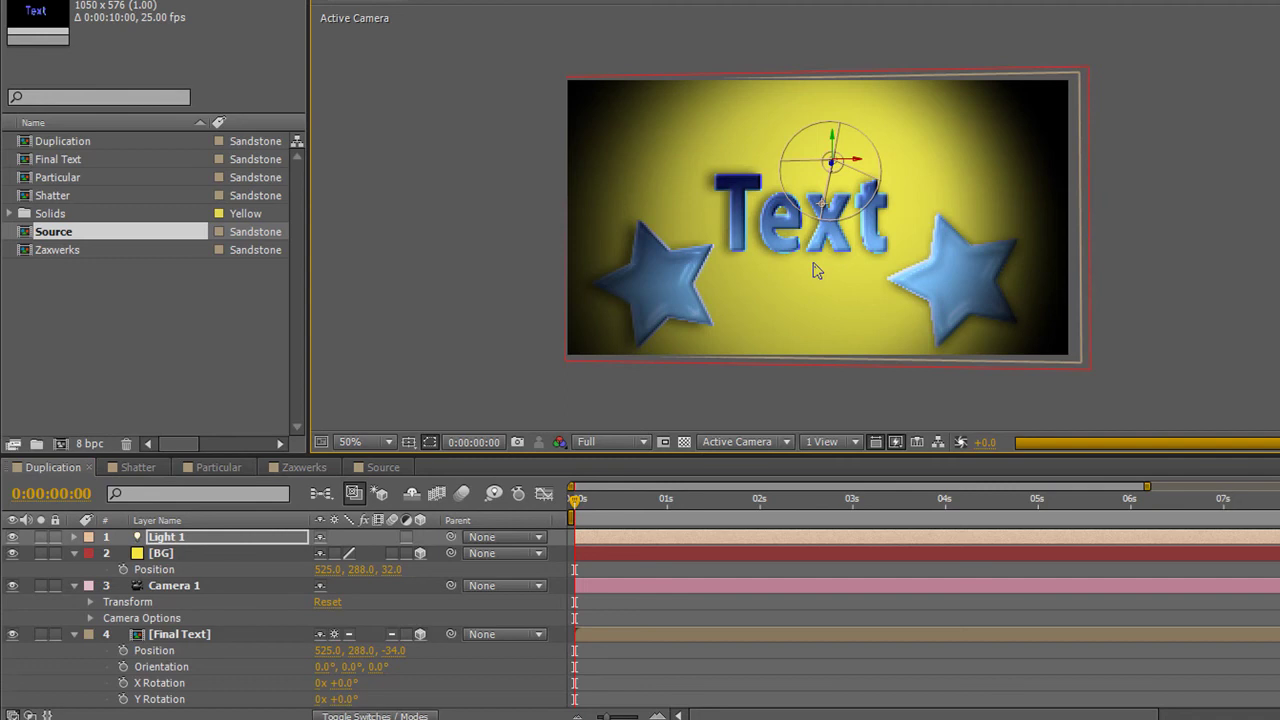
{"action": "left_click", "coordinate": [172, 585]}
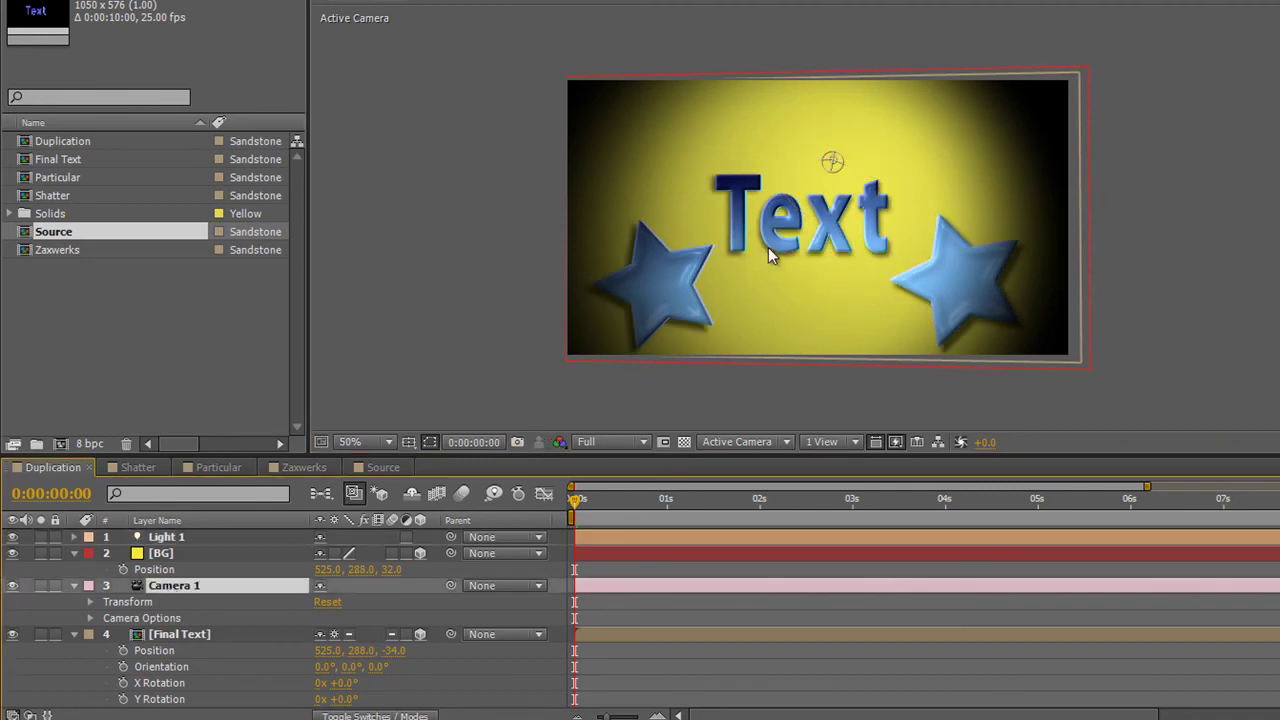
{"action": "key", "text": "c"}
{"action": "left_click_drag", "start_coordinate": [768, 247], "coordinate": [818, 245]}
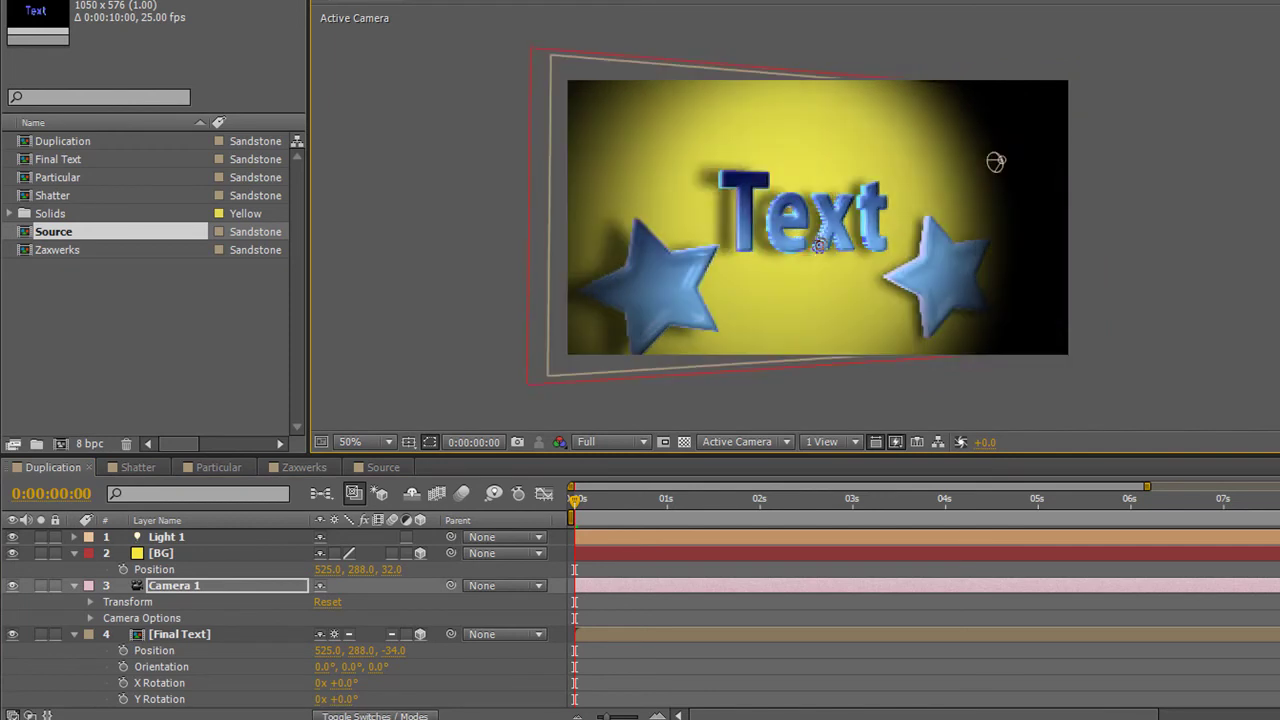
{"action": "left_click_drag", "start_coordinate": [996, 161], "coordinate": [813, 300]}
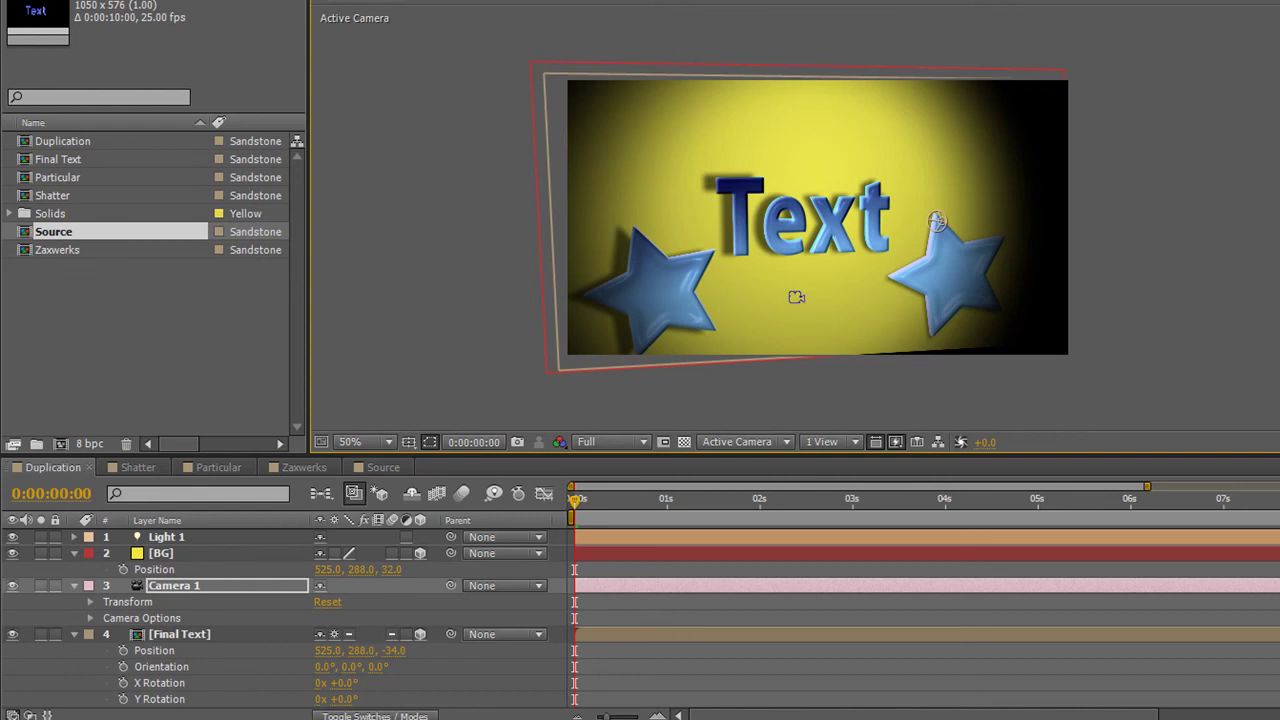
- Delete Shape Layer 1 and Text 1 from the Source composition
{"action": "left_click", "coordinate": [370, 468]}
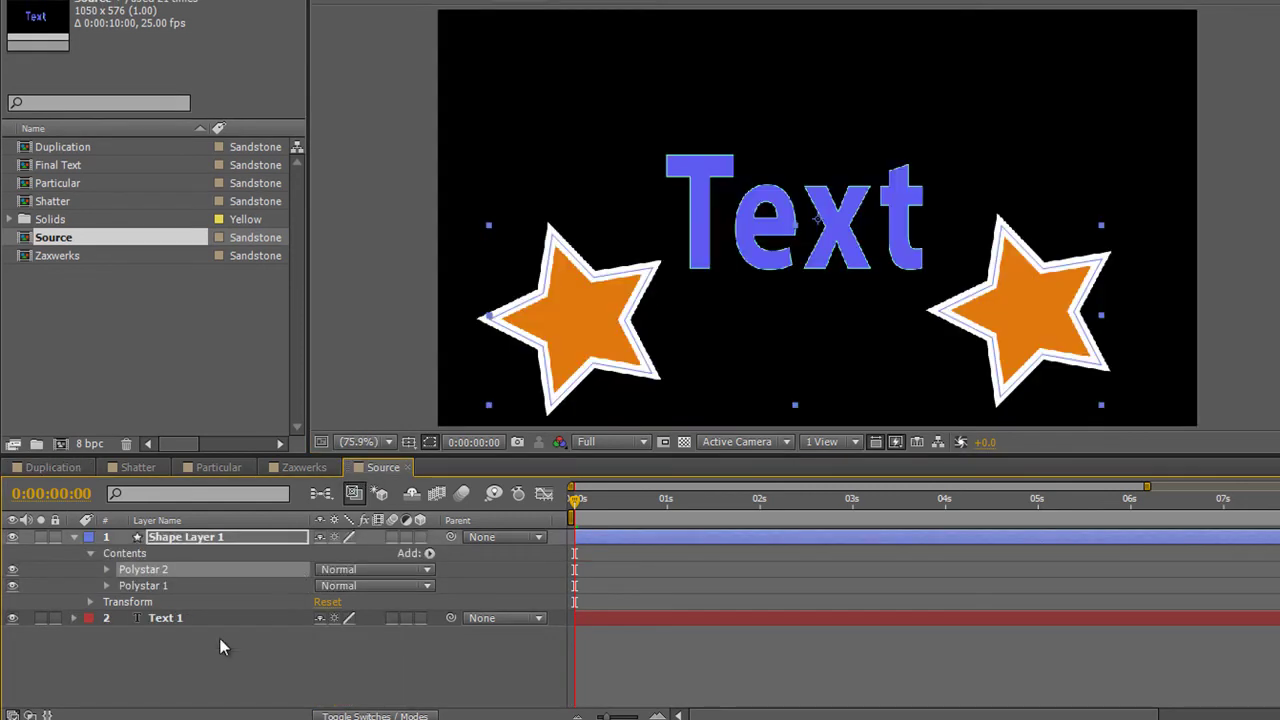
{"action": "left_click_drag", "start_coordinate": [163, 648], "coordinate": [212, 537]}
{"action": "key", "text": "Delete"}
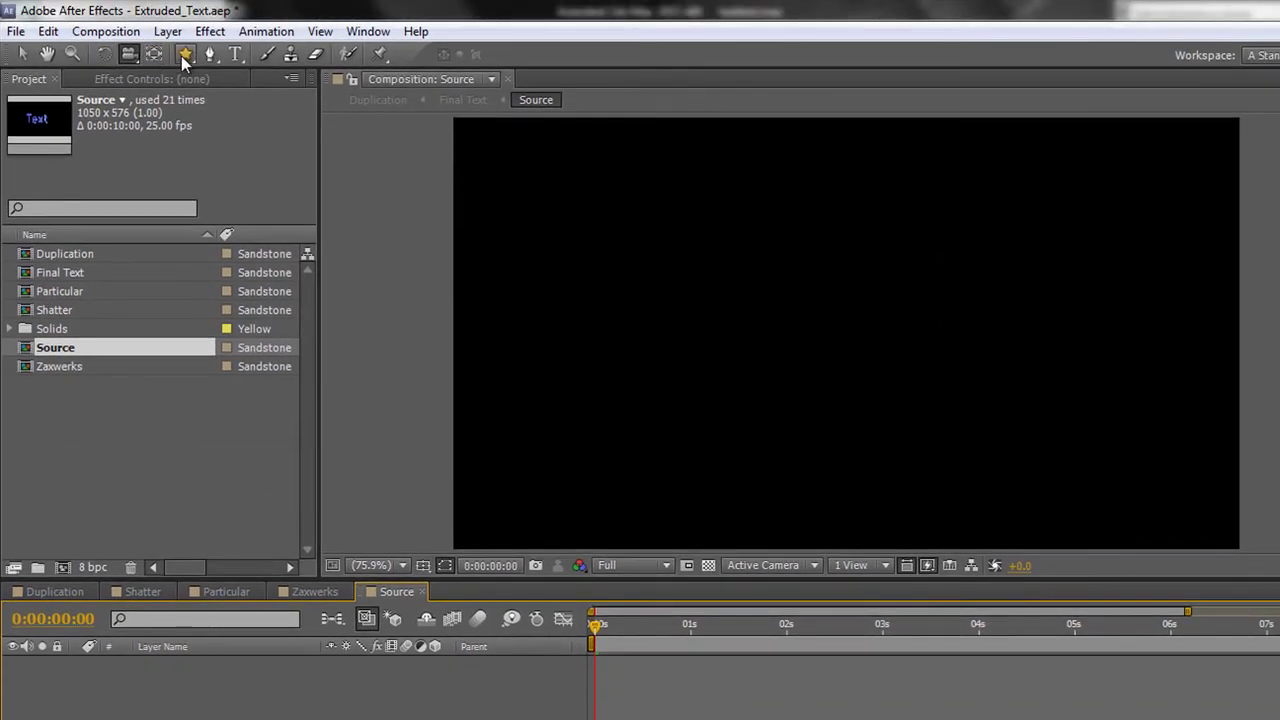
- Choose the Star tool and set its fill to None for an outline-only shape
{"action": "left_click", "coordinate": [185, 54]}
{"action": "left_click_drag", "start_coordinate": [521, 290], "coordinate": [517, 100]}
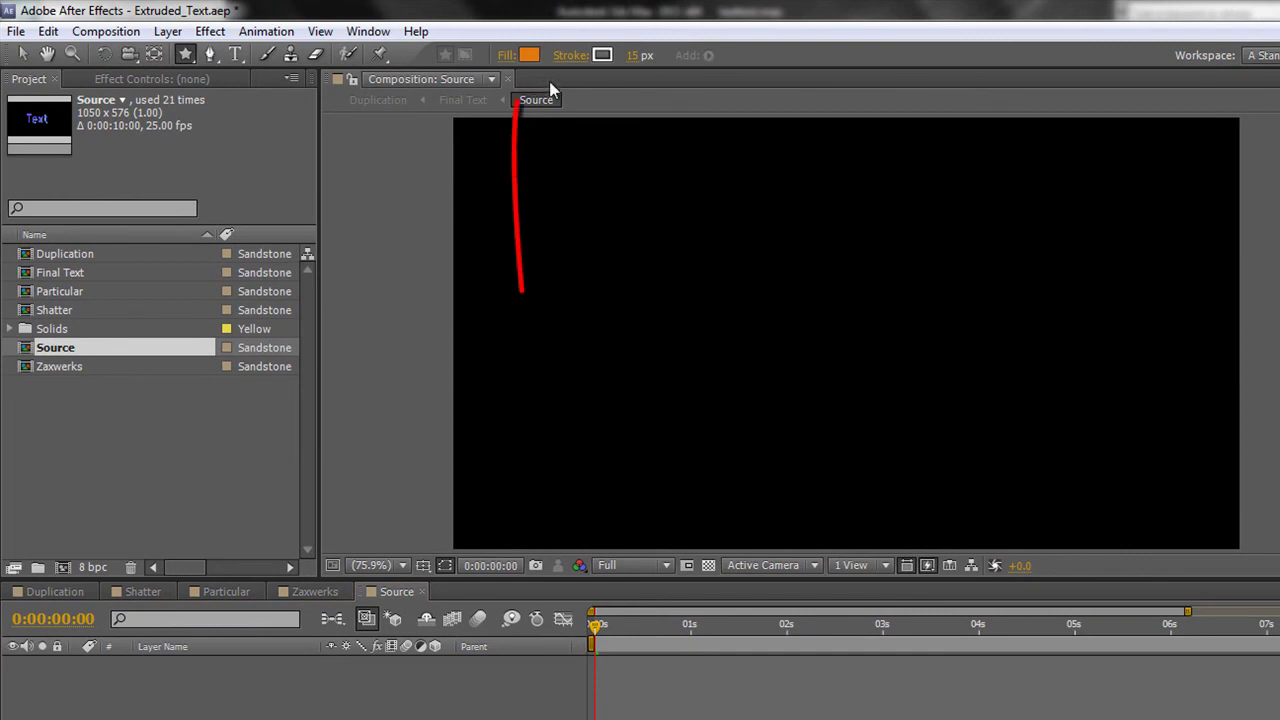
{"action": "left_click_drag", "start_coordinate": [487, 162], "coordinate": [557, 152]}
{"action": "left_click", "coordinate": [507, 57]}
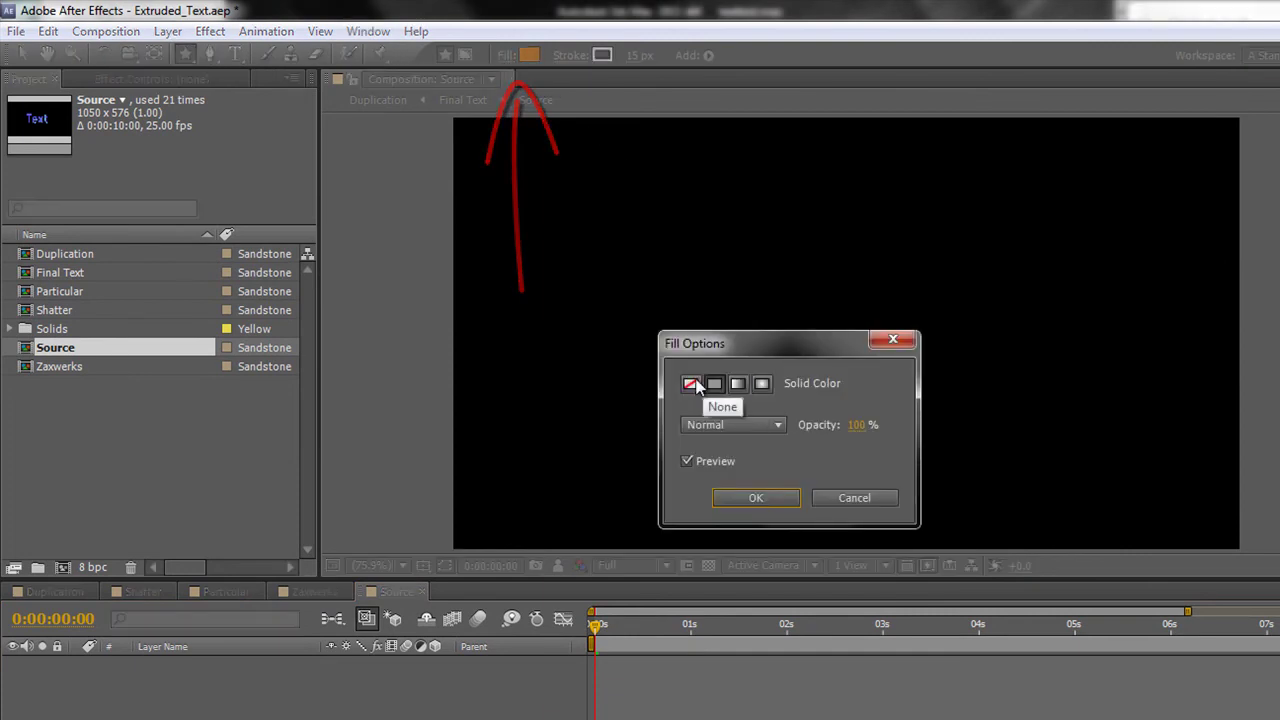
{"action": "left_click", "coordinate": [691, 385]}
{"action": "left_click", "coordinate": [755, 498]}
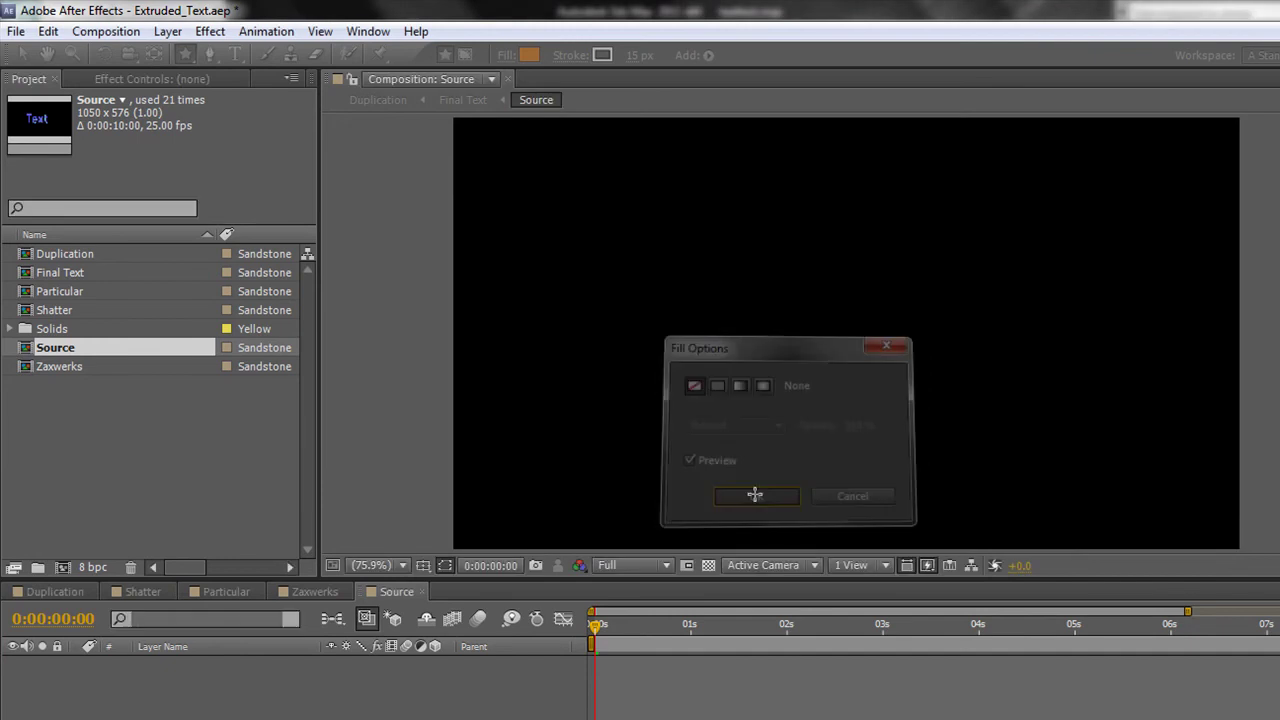
- Draw a large outline star with a yellow stroke in the middle of the Source composition and view it in the Duplication composition
{"action": "left_click", "coordinate": [602, 55]}
{"action": "left_click_drag", "start_coordinate": [838, 368], "coordinate": [846, 423]}
{"action": "left_click_drag", "start_coordinate": [748, 258], "coordinate": [781, 221]}
{"action": "left_click", "coordinate": [988, 212]}
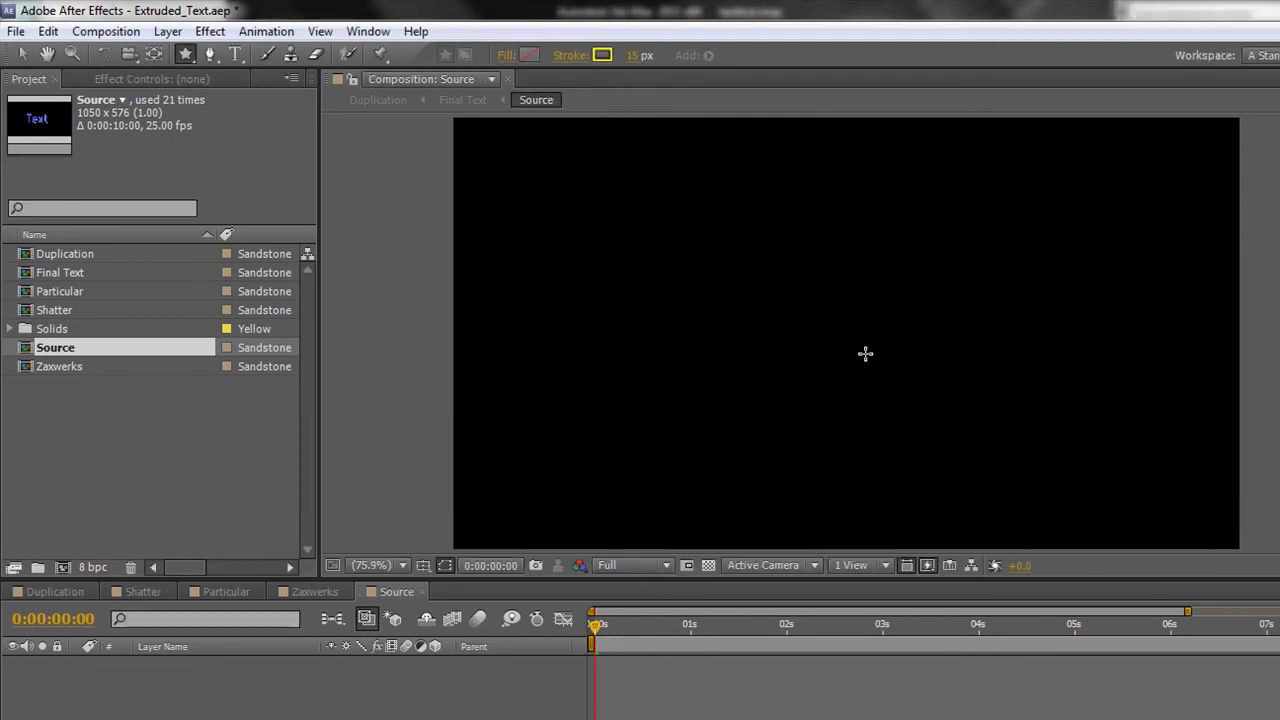
{"action": "mouse_move", "coordinate": [697, 204]}
{"action": "left_mouse_down"}
{"action": "mouse_move", "coordinate": [843, 334]}
{"action": "mouse_move", "coordinate": [900, 416]}
{"action": "mouse_move", "coordinate": [948, 456]}
{"action": "mouse_move", "coordinate": [994, 451]}
{"action": "mouse_move", "coordinate": [943, 432]}
{"action": "mouse_move", "coordinate": [989, 443]}
{"action": "mouse_move", "coordinate": [954, 436]}
{"action": "left_mouse_up"}
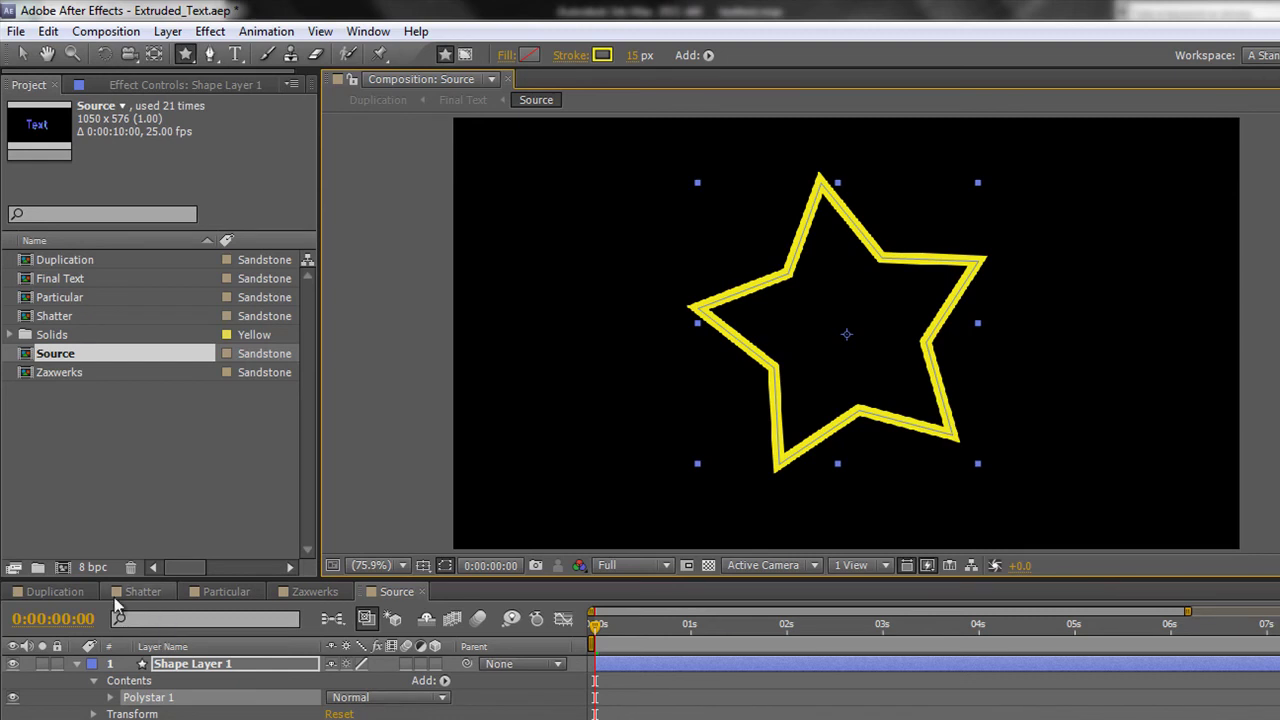
{"action": "left_click", "coordinate": [55, 591]}
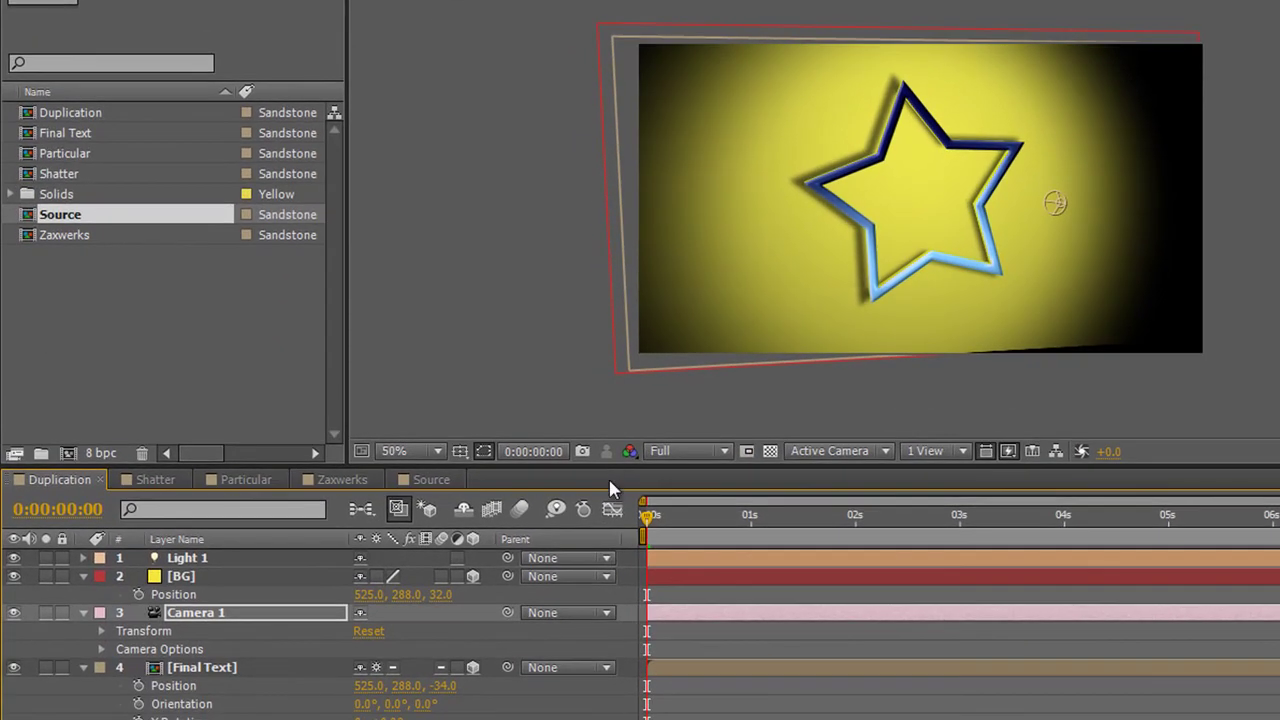
- In the Source composition, set the Points of Shape Layer 1's Polystar Path to 9
{"action": "left_click", "coordinate": [438, 480]}
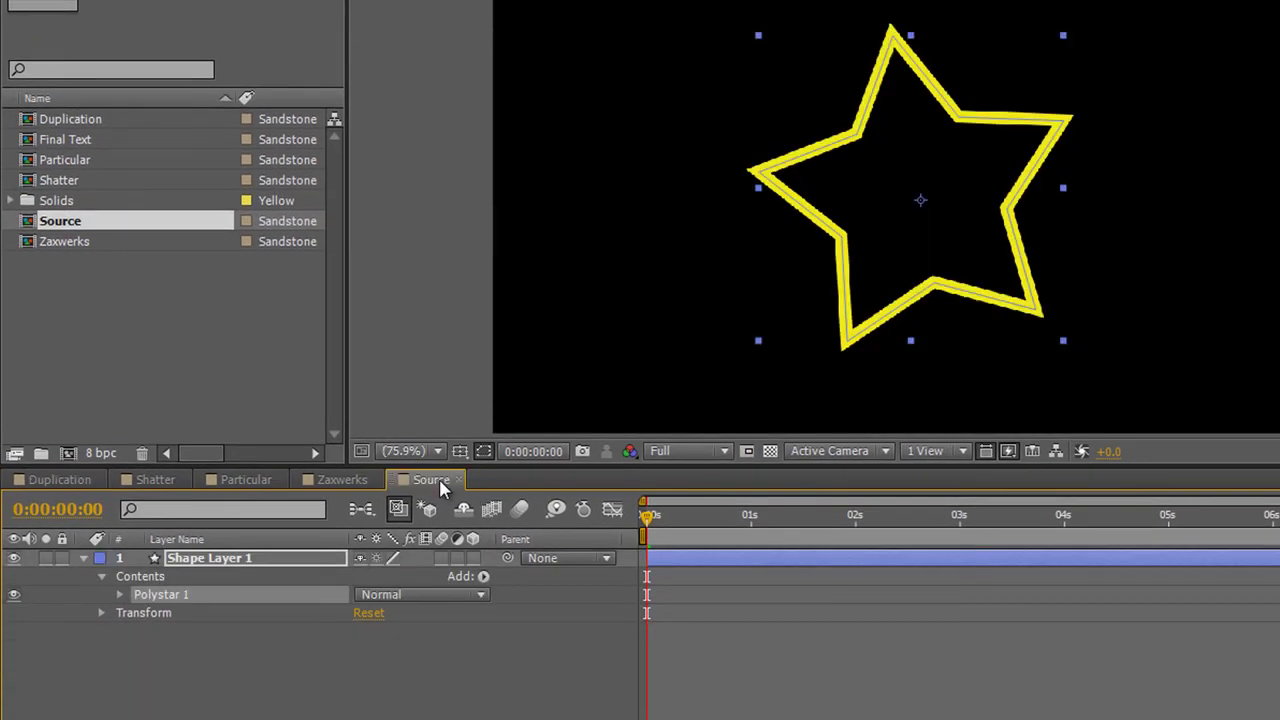
{"action": "left_click", "coordinate": [120, 595]}
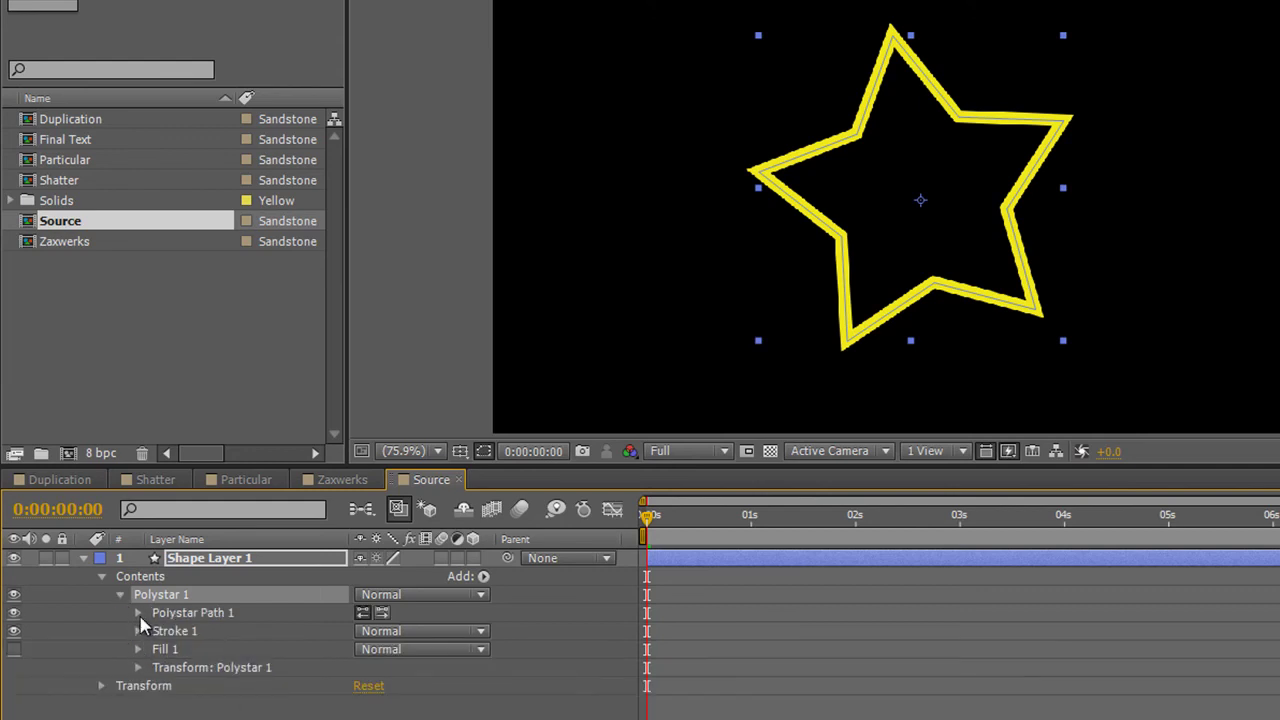
{"action": "left_click", "coordinate": [139, 613]}
{"action": "scroll", "coordinate": [470, 636], "scroll_direction": "down", "scroll_amount": 2}
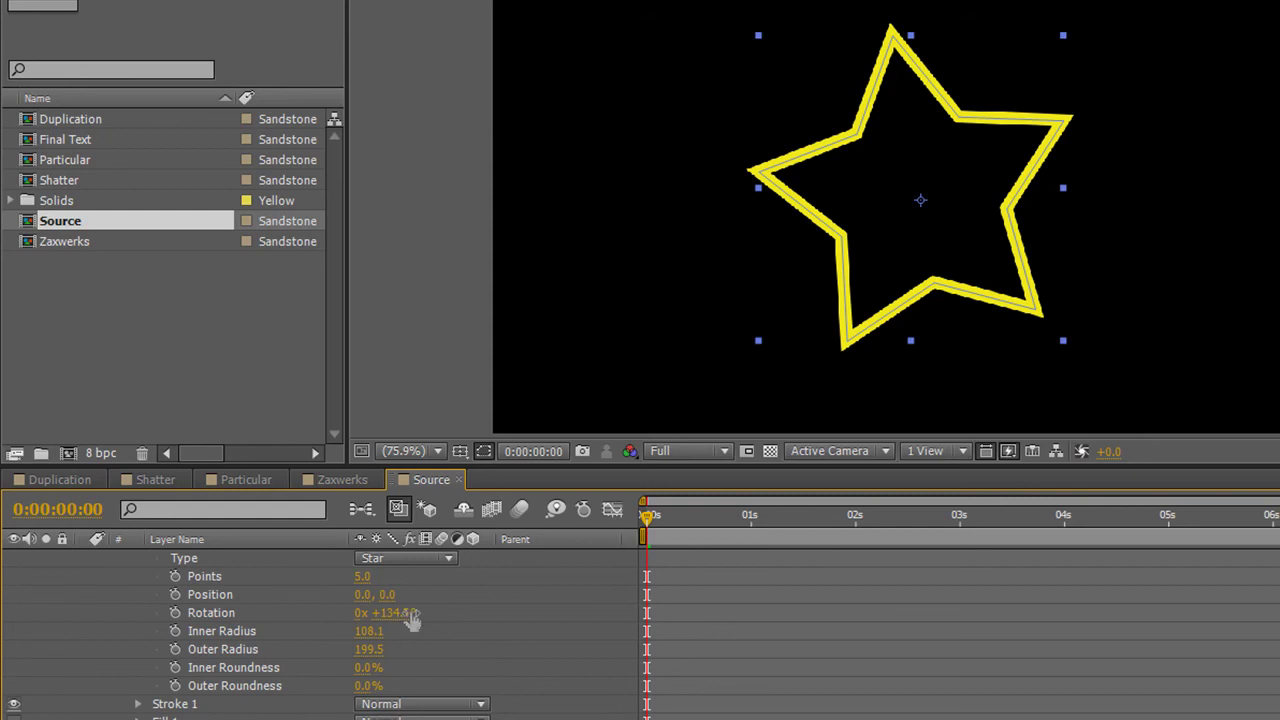
{"action": "left_click", "coordinate": [362, 576]}
{"action": "type", "text": "8"}
{"action": "key", "text": "Return"}
{"action": "left_click_drag", "start_coordinate": [364, 576], "coordinate": [367, 577]}
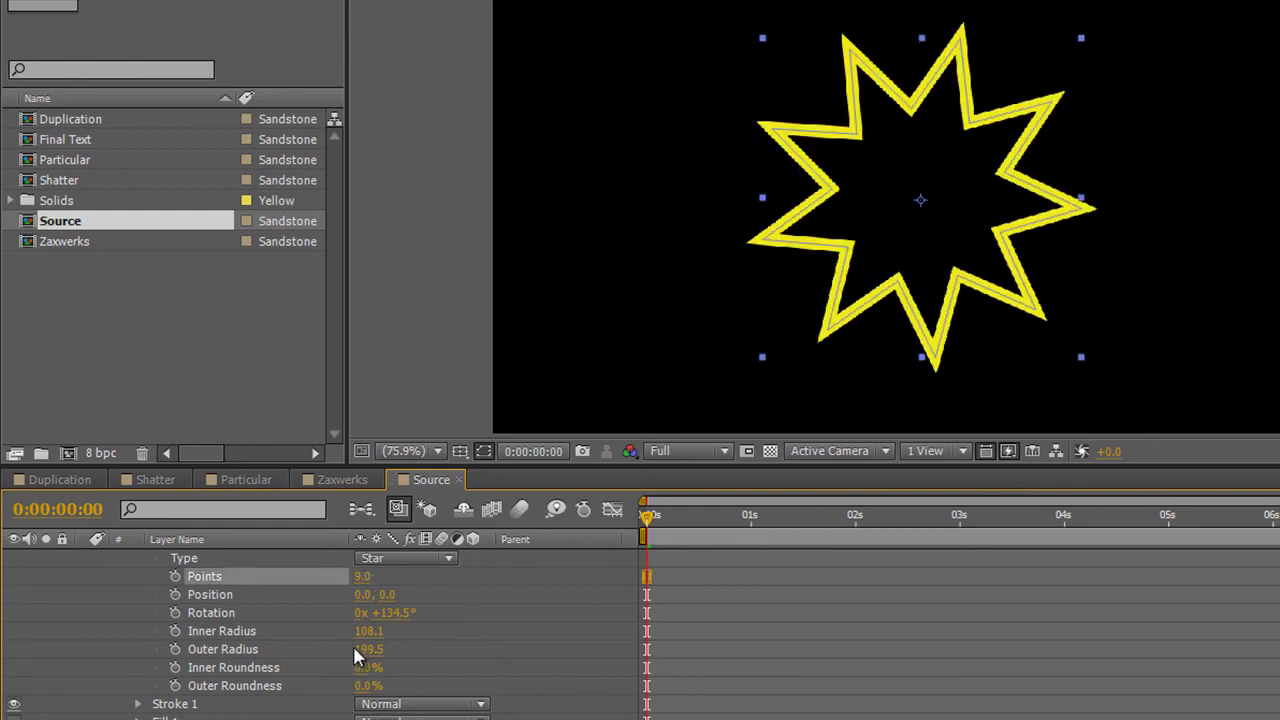
- Set the star's inner radius to 86.1, outer radius to 220.5, inner roundness to -224%, outer roundness to 137% and stroke width to 5 px
{"action": "left_click_drag", "start_coordinate": [367, 641], "coordinate": [9, 545]}
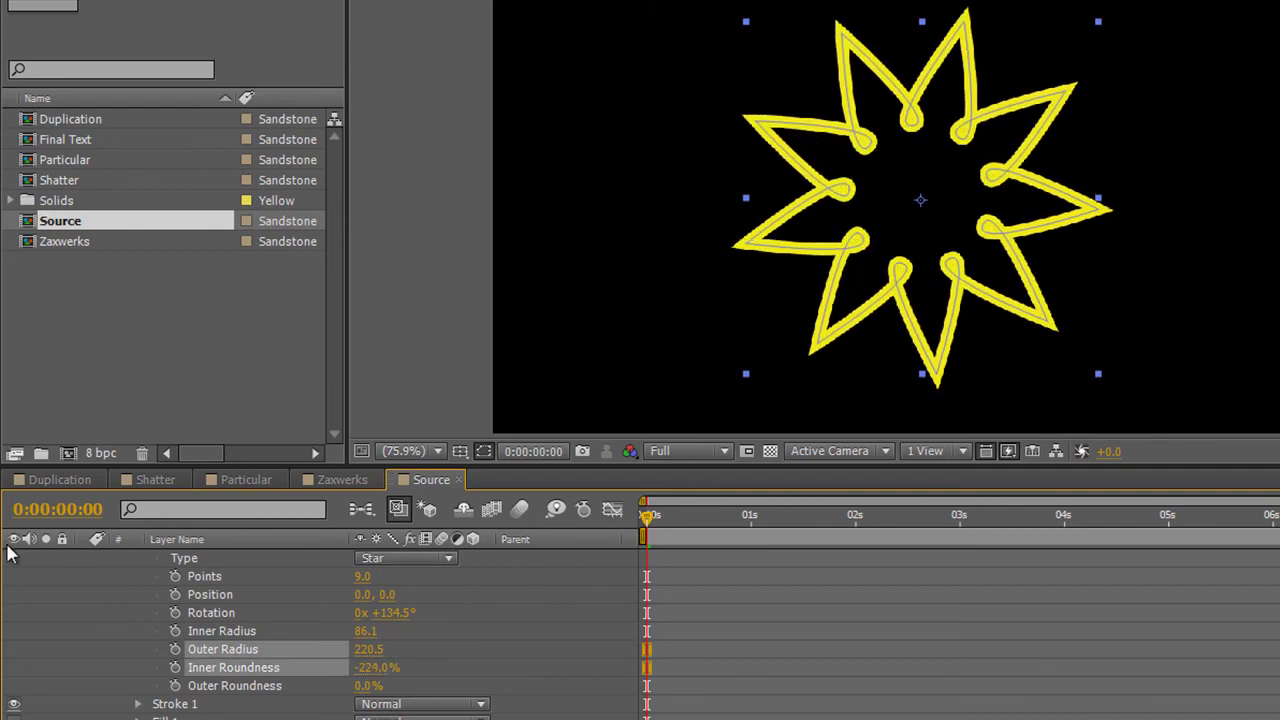
{"action": "left_click_drag", "start_coordinate": [365, 690], "coordinate": [485, 668]}
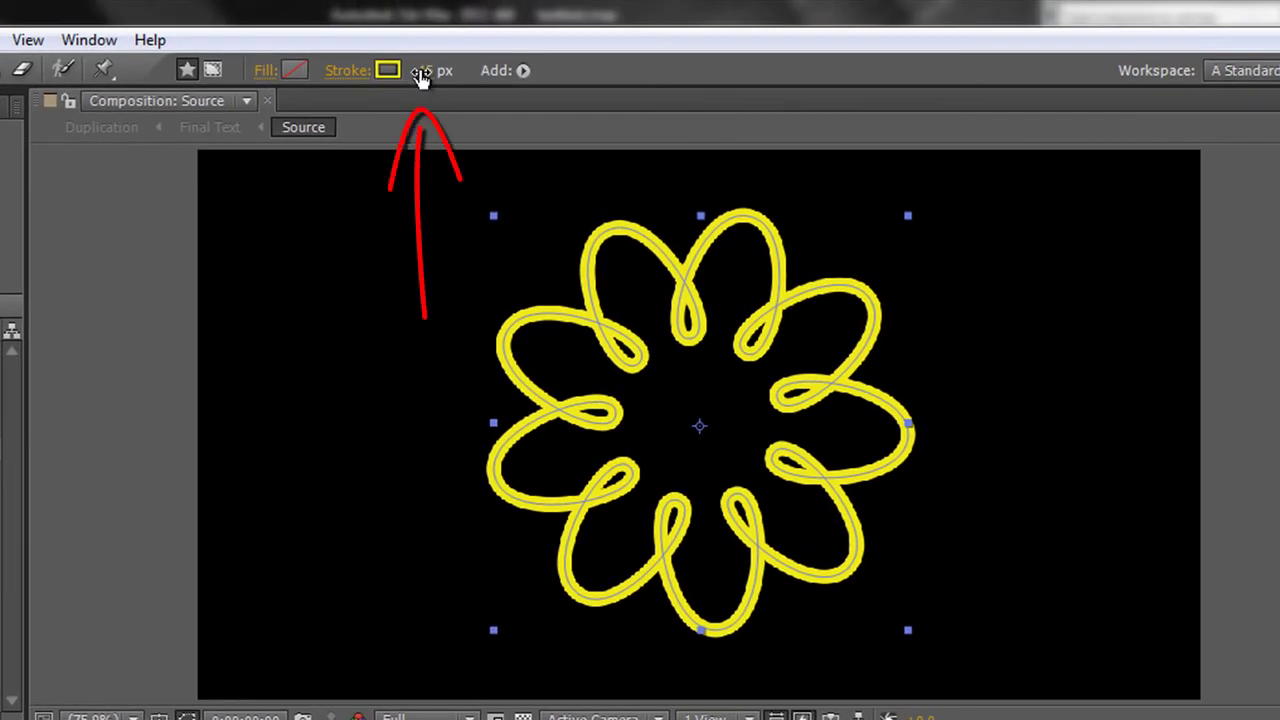
{"action": "left_click", "coordinate": [421, 74]}
{"action": "type", "text": "5"}
{"action": "key", "text": "Return"}
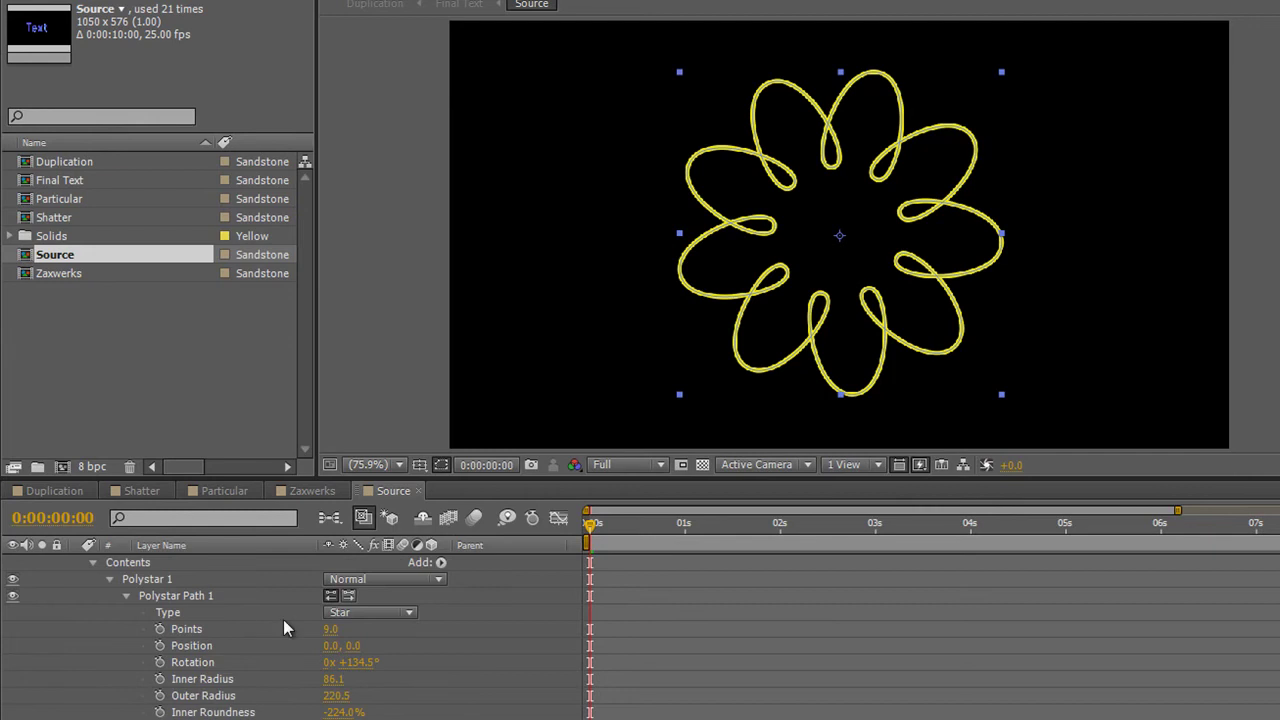
- Add Pucker & Bloat to Shape Layer 1 and set its Amount to -13
{"action": "scroll", "coordinate": [150, 580], "scroll_direction": "up", "scroll_amount": 1}
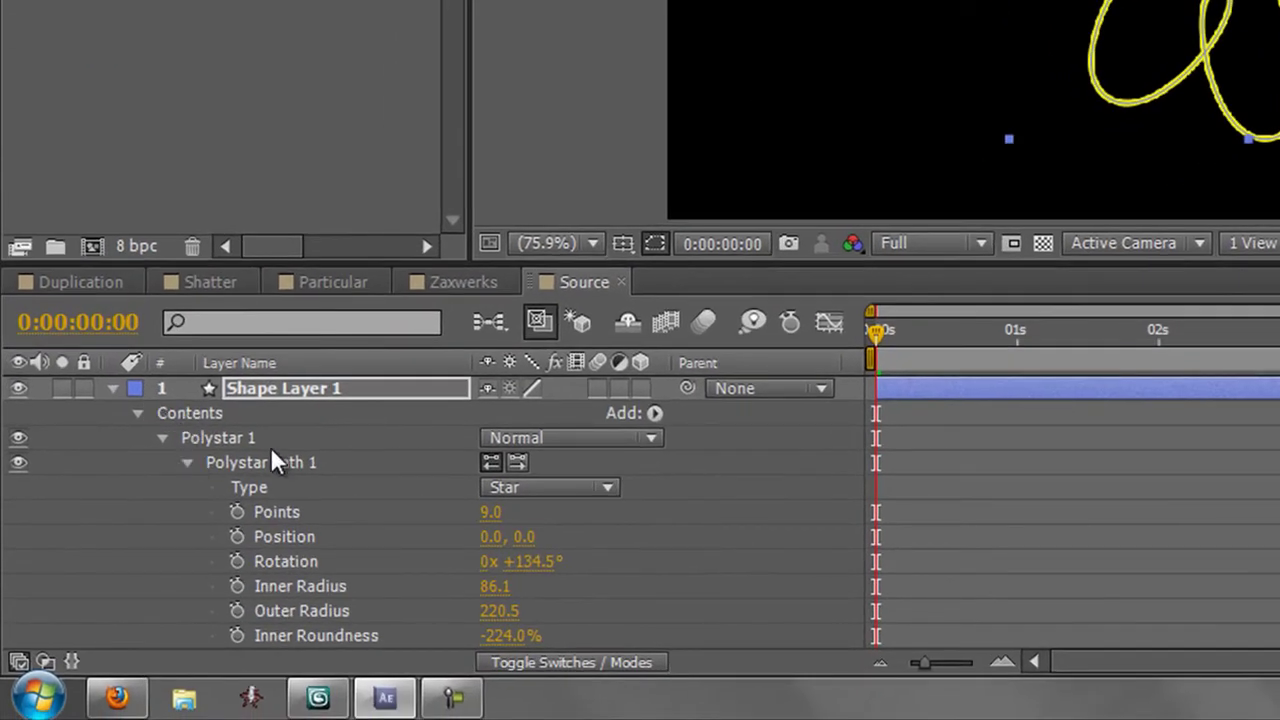
{"action": "key", "text": "Return"}
{"action": "left_click", "coordinate": [655, 414]}
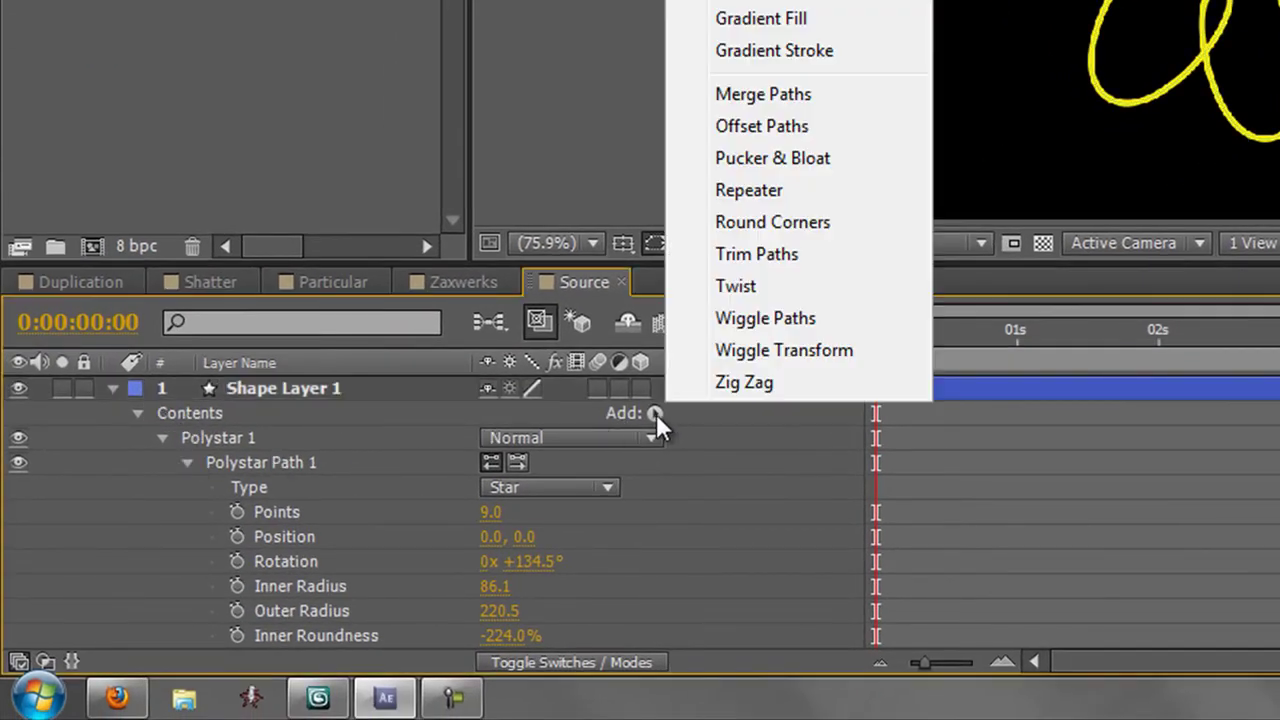
{"action": "left_click", "coordinate": [787, 162]}
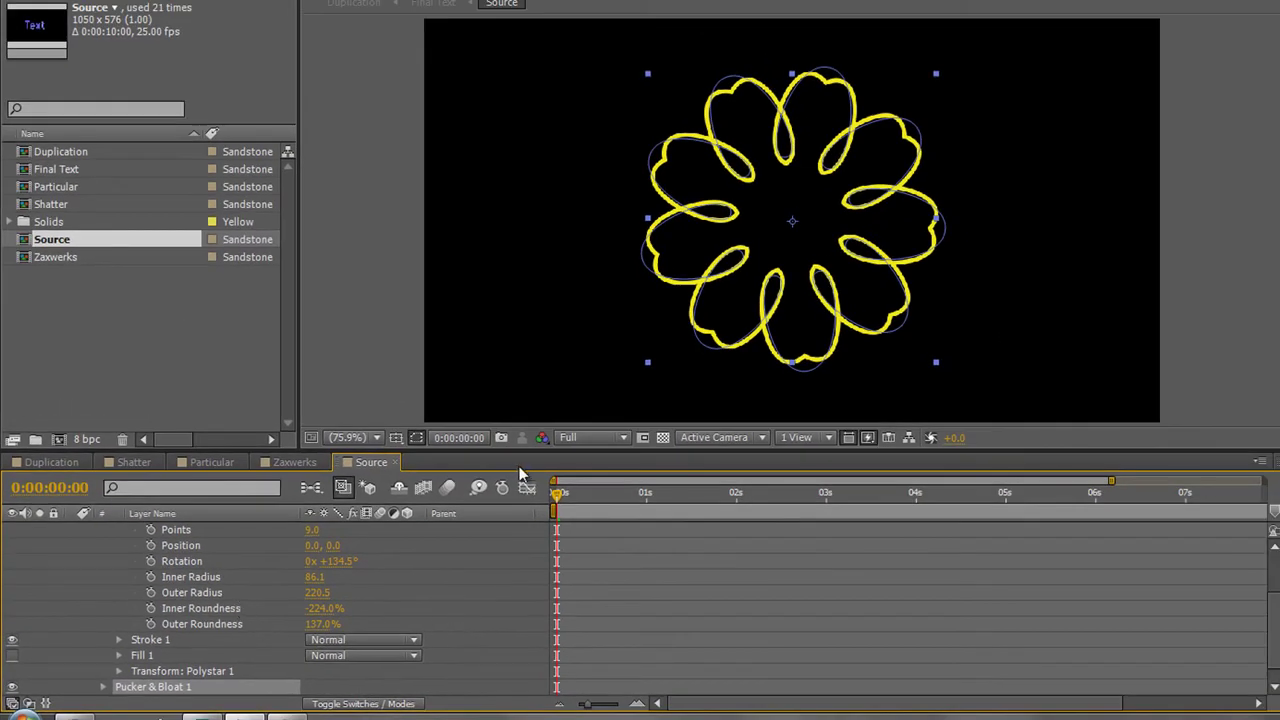
{"action": "left_click", "coordinate": [103, 687]}
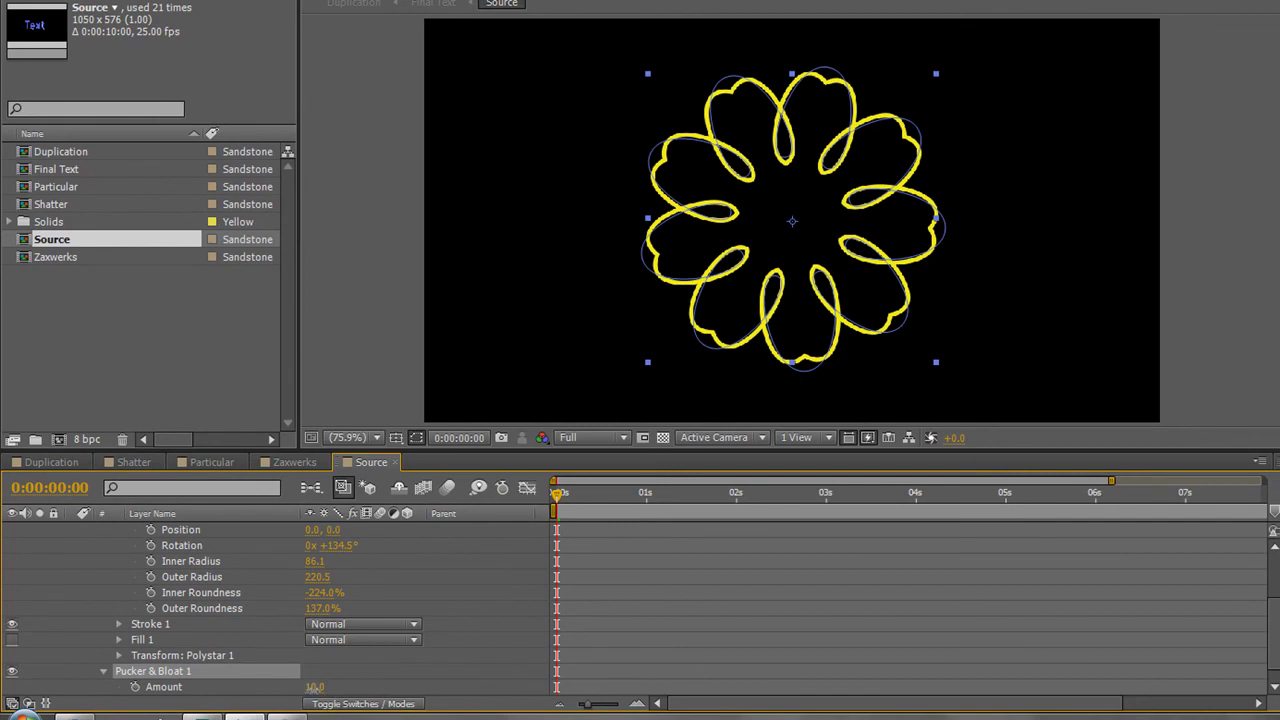
{"action": "mouse_move", "coordinate": [315, 687]}
{"action": "left_mouse_down"}
{"action": "mouse_move", "coordinate": [300, 687]}
{"action": "mouse_move", "coordinate": [460, 678]}
{"action": "mouse_move", "coordinate": [275, 687]}
{"action": "mouse_move", "coordinate": [296, 687]}
{"action": "left_mouse_up"}
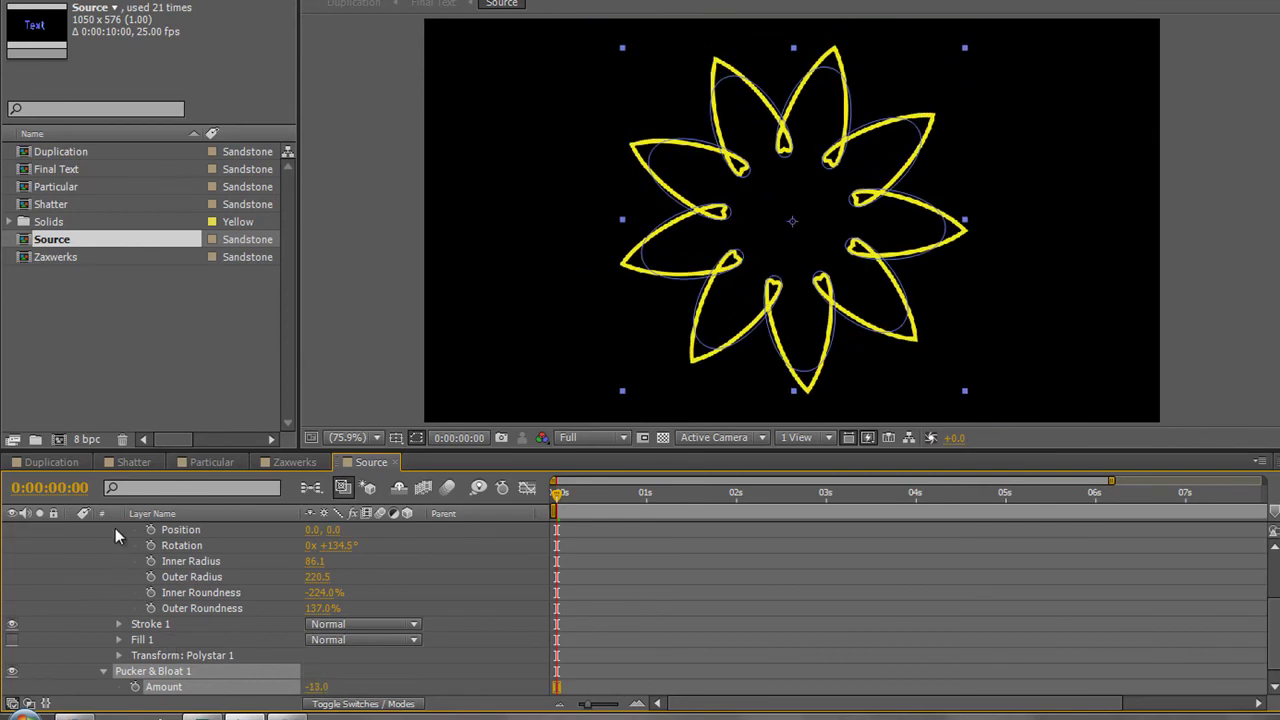
- In the Duplication composition, orbit Camera 1 to a steep side view to examine the flower's extrusion
{"action": "left_click", "coordinate": [45, 462]}
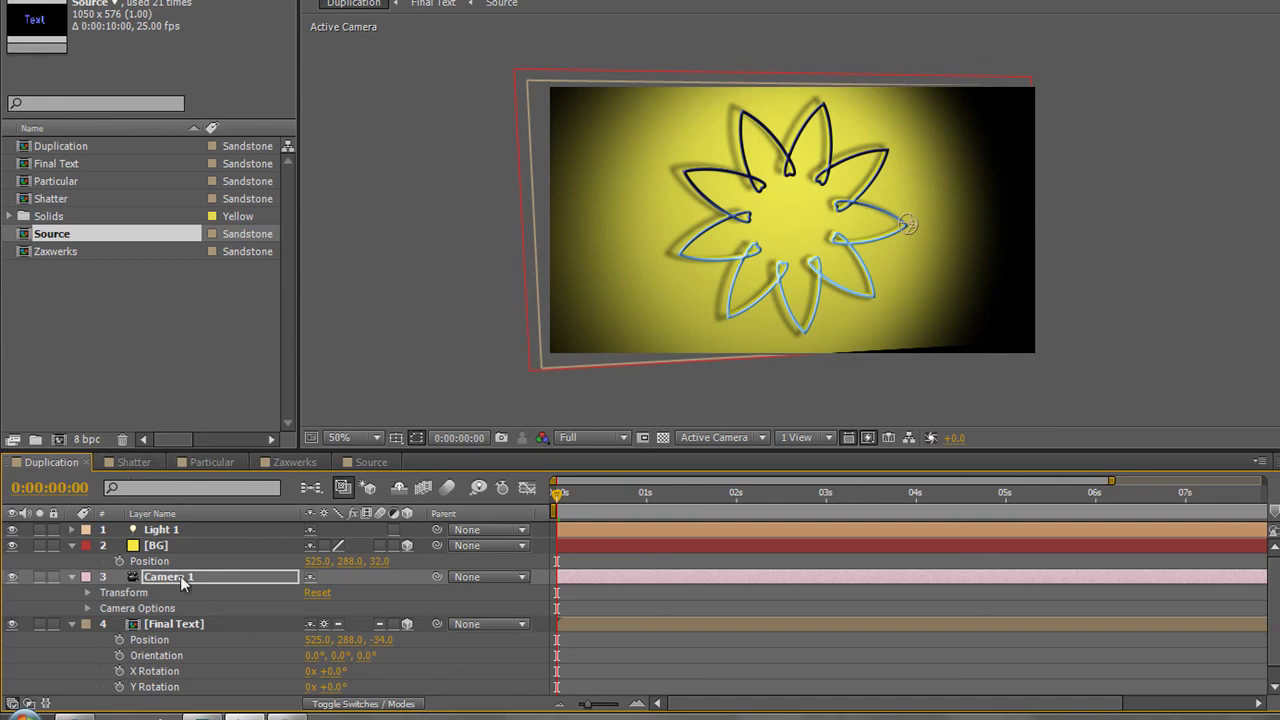
{"action": "left_click_drag", "start_coordinate": [737, 220], "coordinate": [1060, 191]}
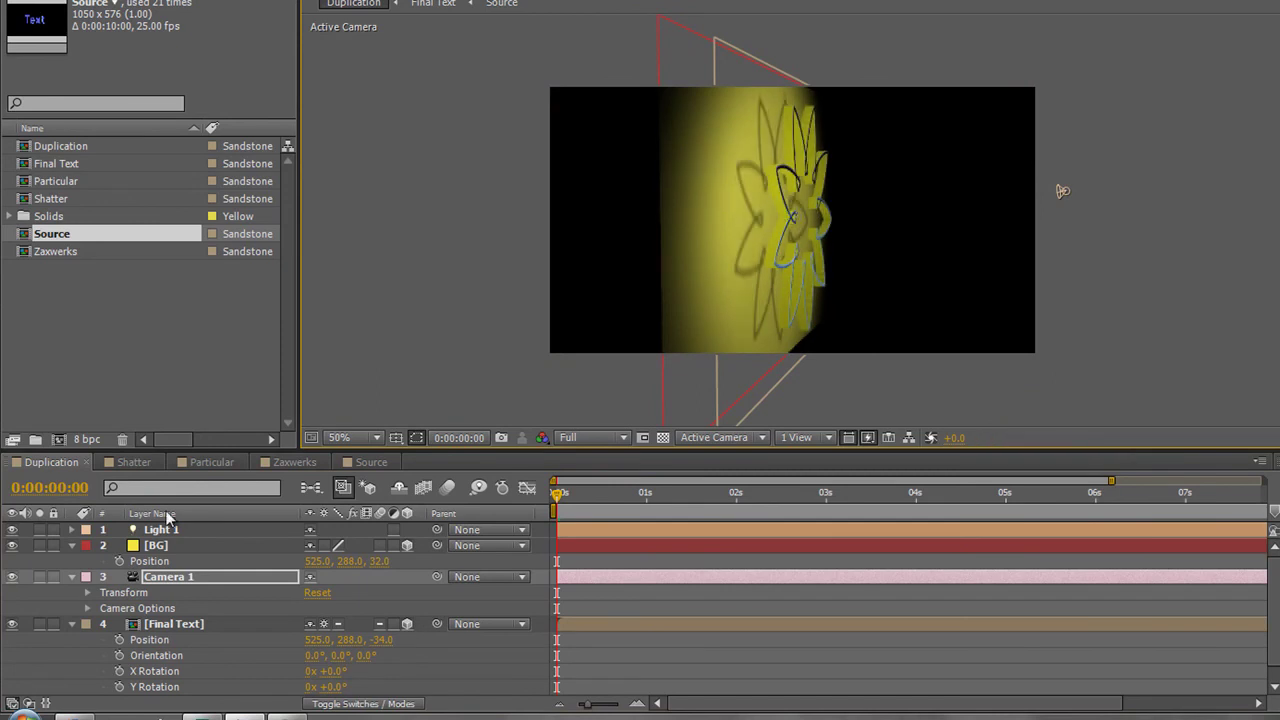
- Change the BG solid's color to magenta (FB1DF3) and orbit Camera 1 back to a nearly frontal view
{"action": "left_click", "coordinate": [157, 545]}
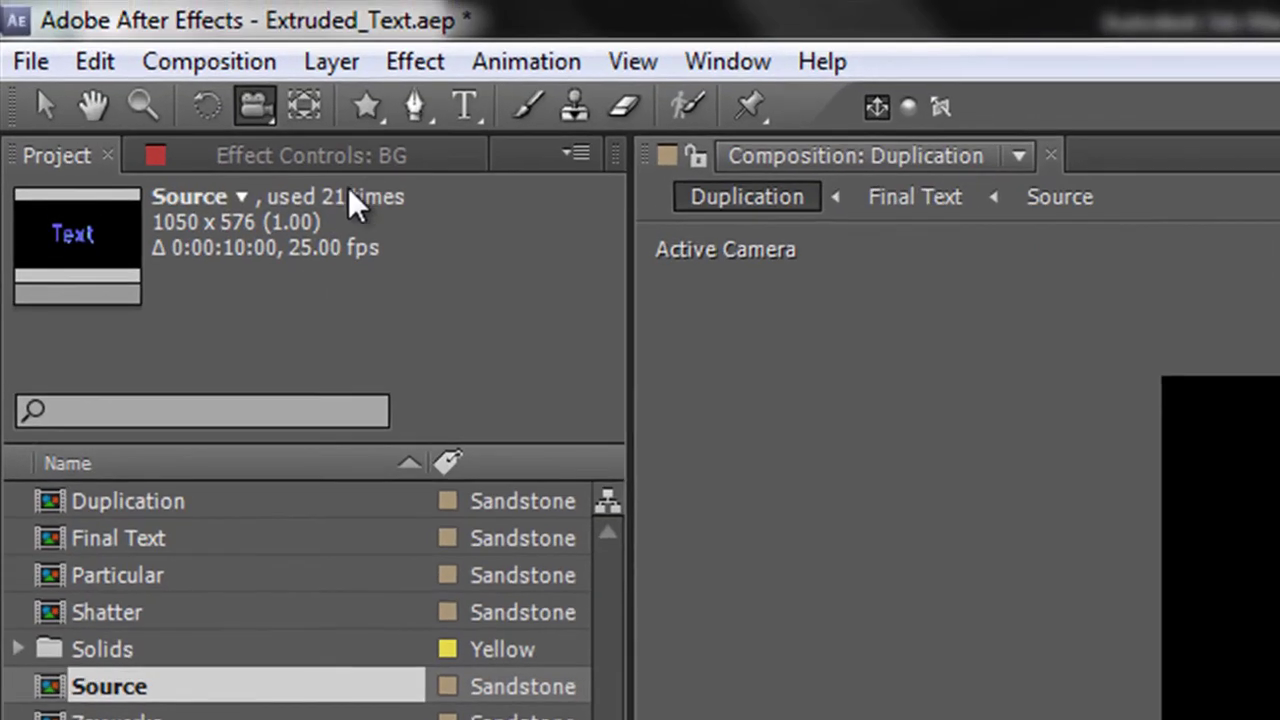
{"action": "left_click", "coordinate": [345, 68]}
{"action": "left_click", "coordinate": [374, 155]}
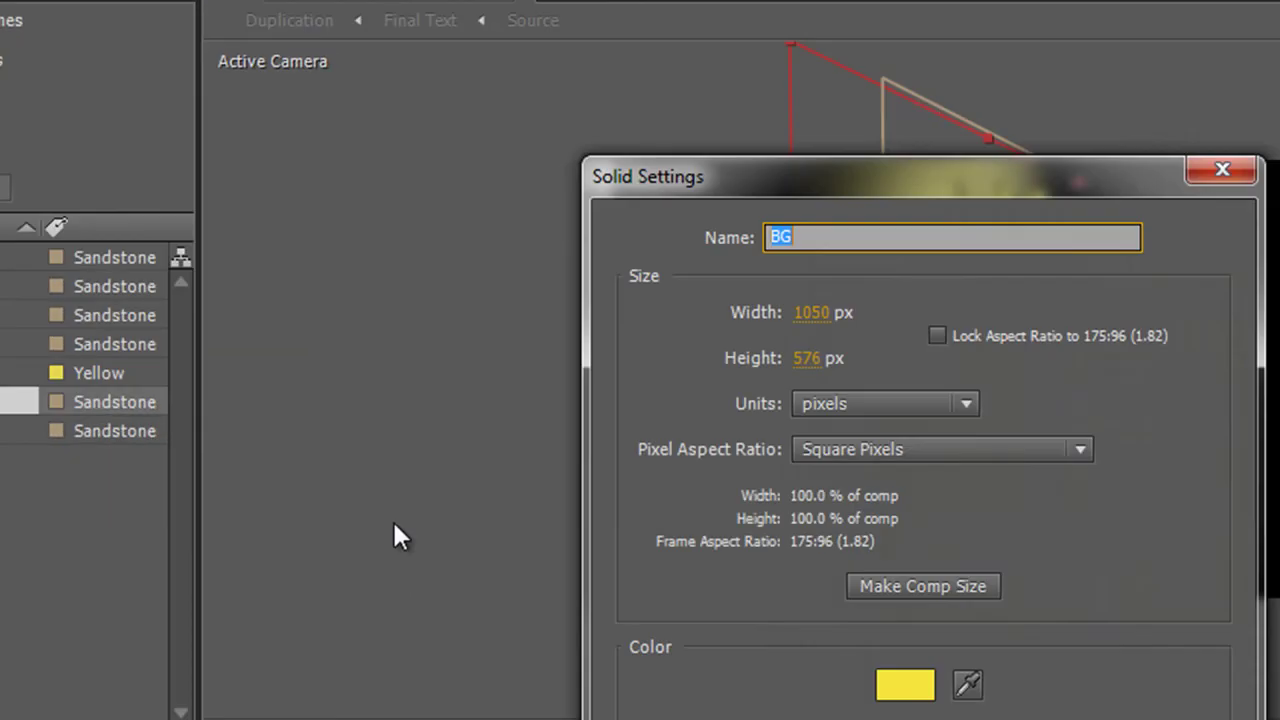
{"action": "left_click", "coordinate": [905, 688]}
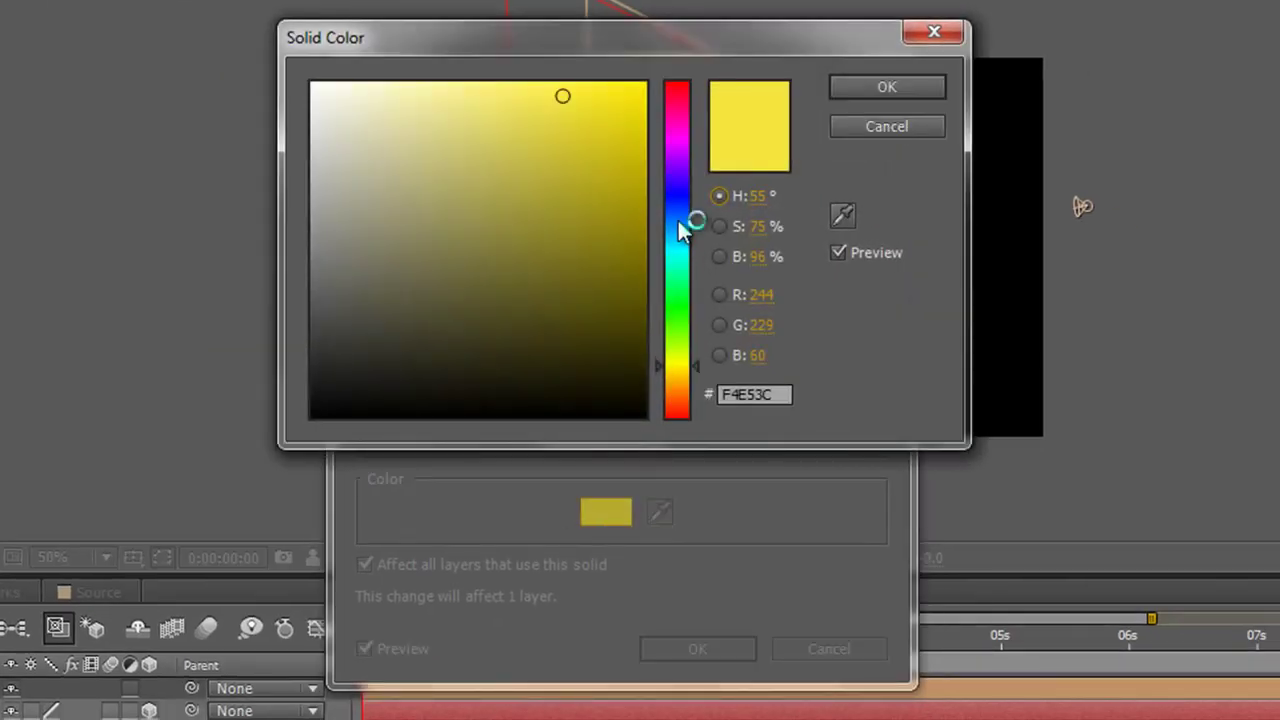
{"action": "left_click_drag", "start_coordinate": [681, 194], "coordinate": [684, 136]}
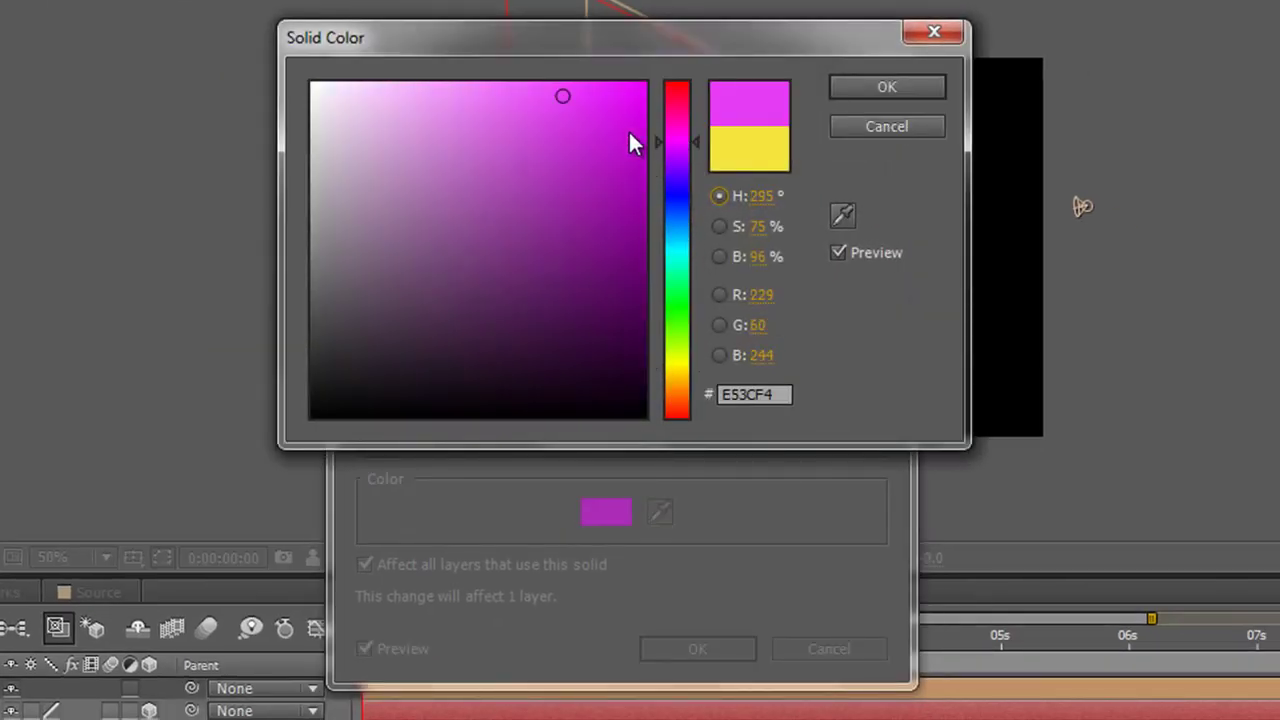
{"action": "left_click", "coordinate": [608, 88]}
{"action": "left_click", "coordinate": [608, 82]}
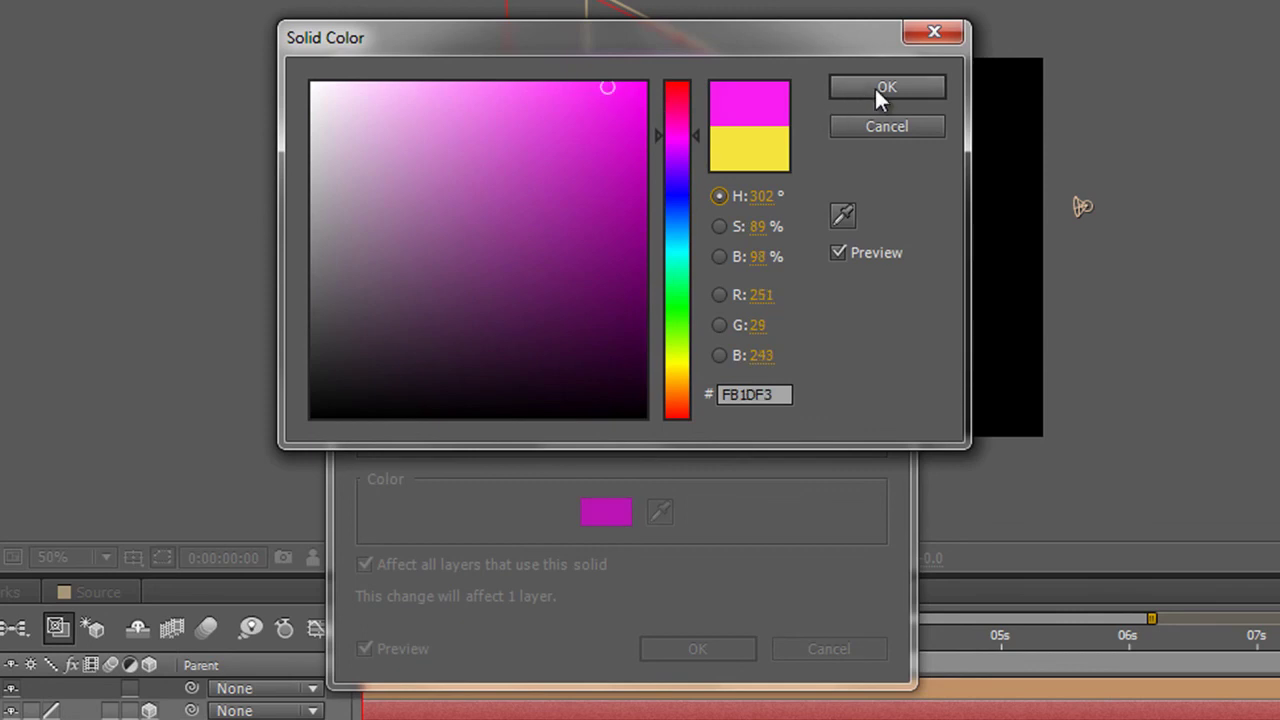
{"action": "left_click", "coordinate": [880, 88]}
{"action": "left_click", "coordinate": [692, 650]}
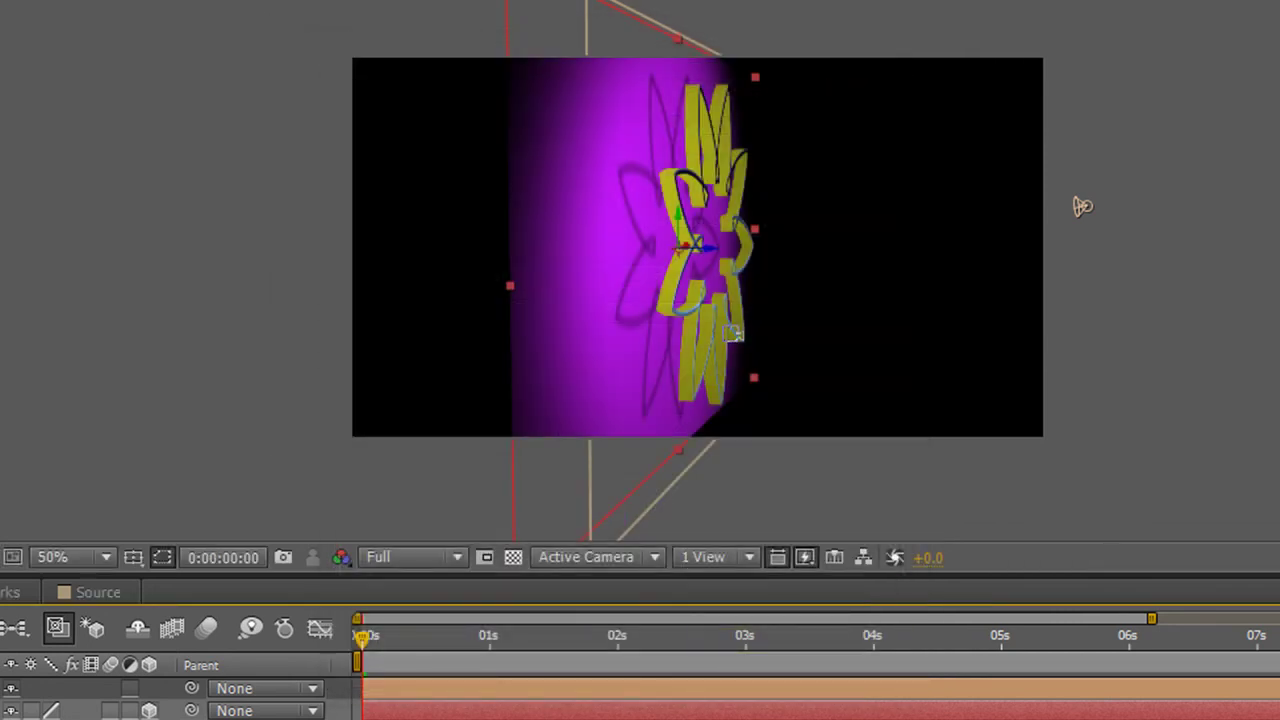
{"action": "left_click_drag", "start_coordinate": [1083, 206], "coordinate": [984, 243]}
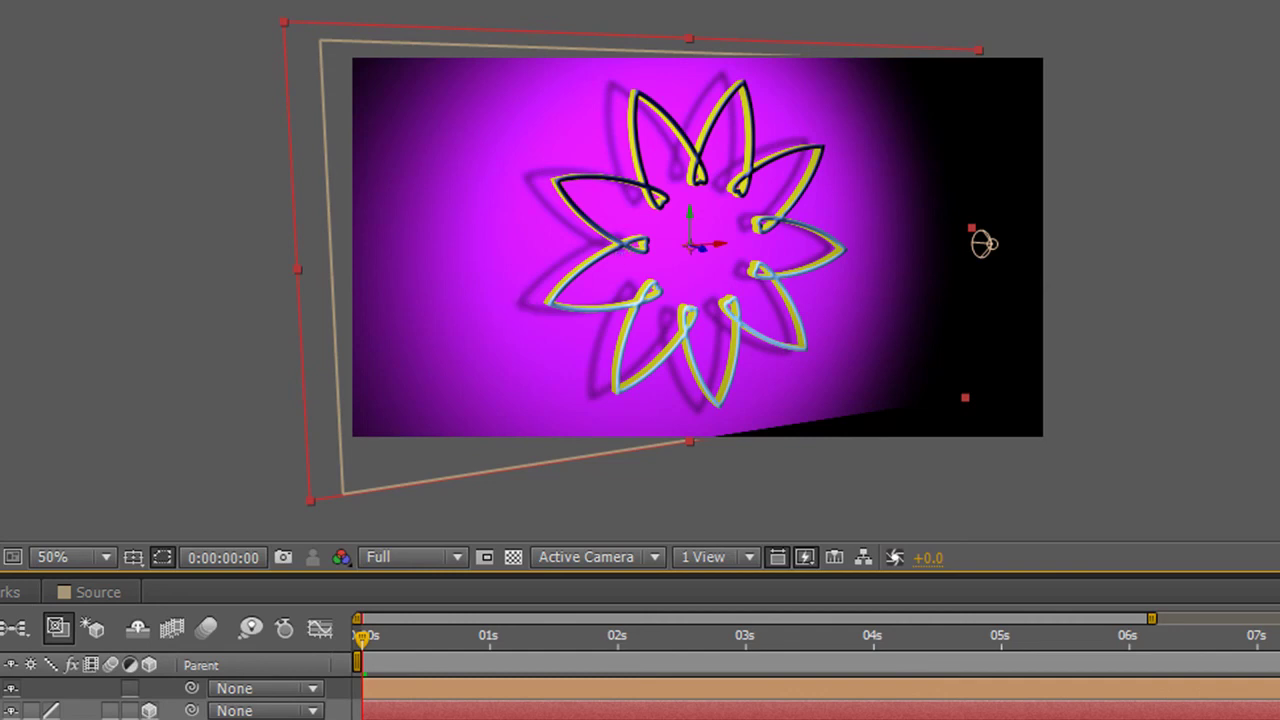
{"action": "left_click_drag", "start_coordinate": [977, 240], "coordinate": [814, 220]}
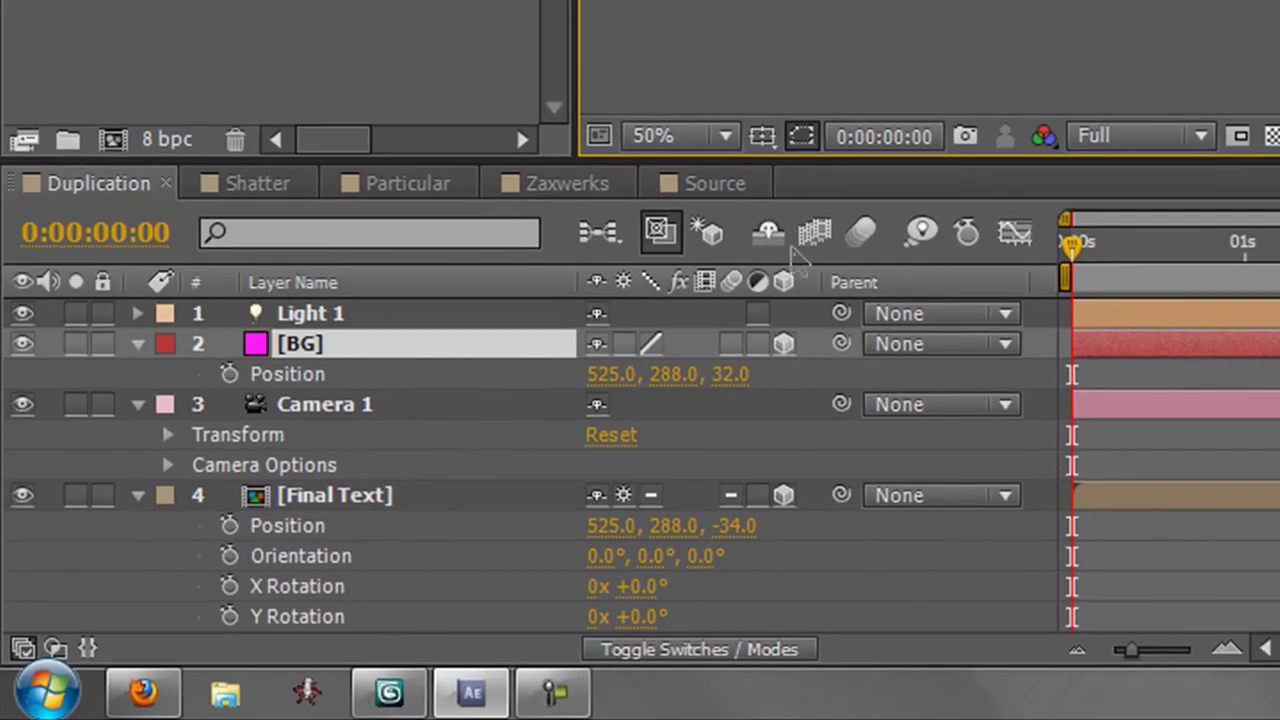
- Add Trim Paths to Shape Layer 1 in the Source composition and expand its properties
{"action": "left_click", "coordinate": [724, 187]}
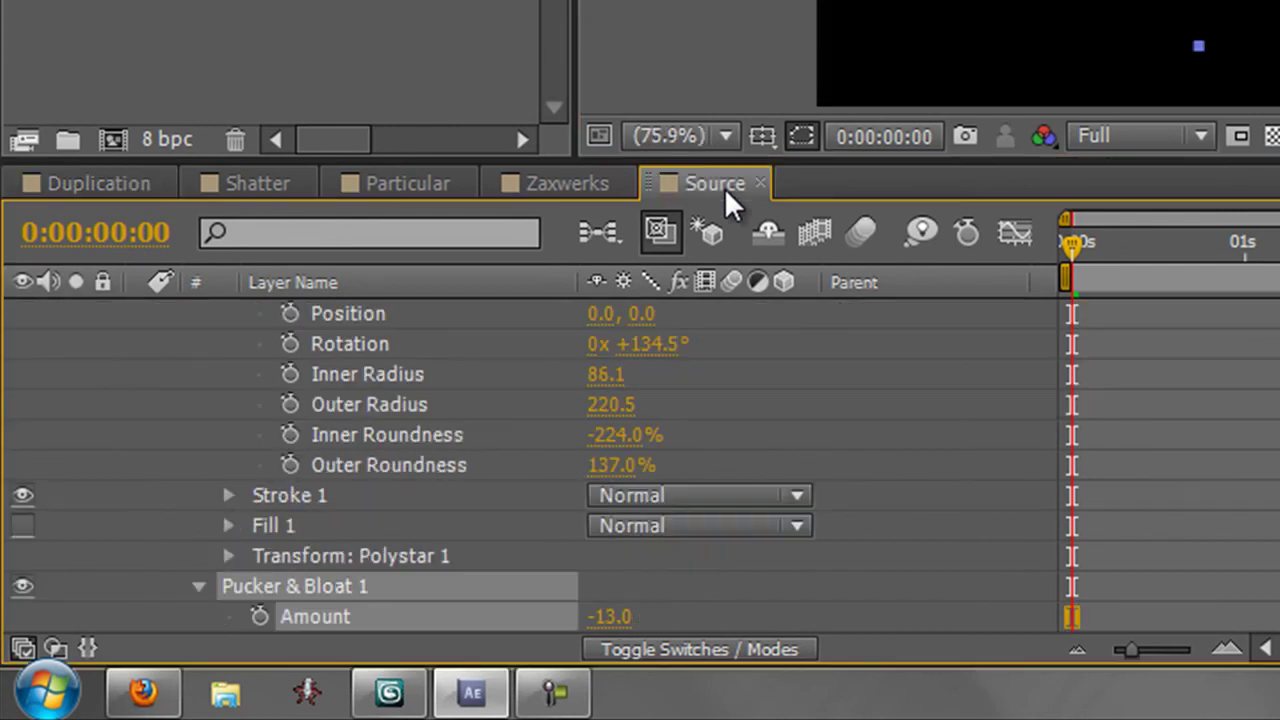
{"action": "scroll", "coordinate": [794, 378], "scroll_direction": "up", "scroll_amount": 3}
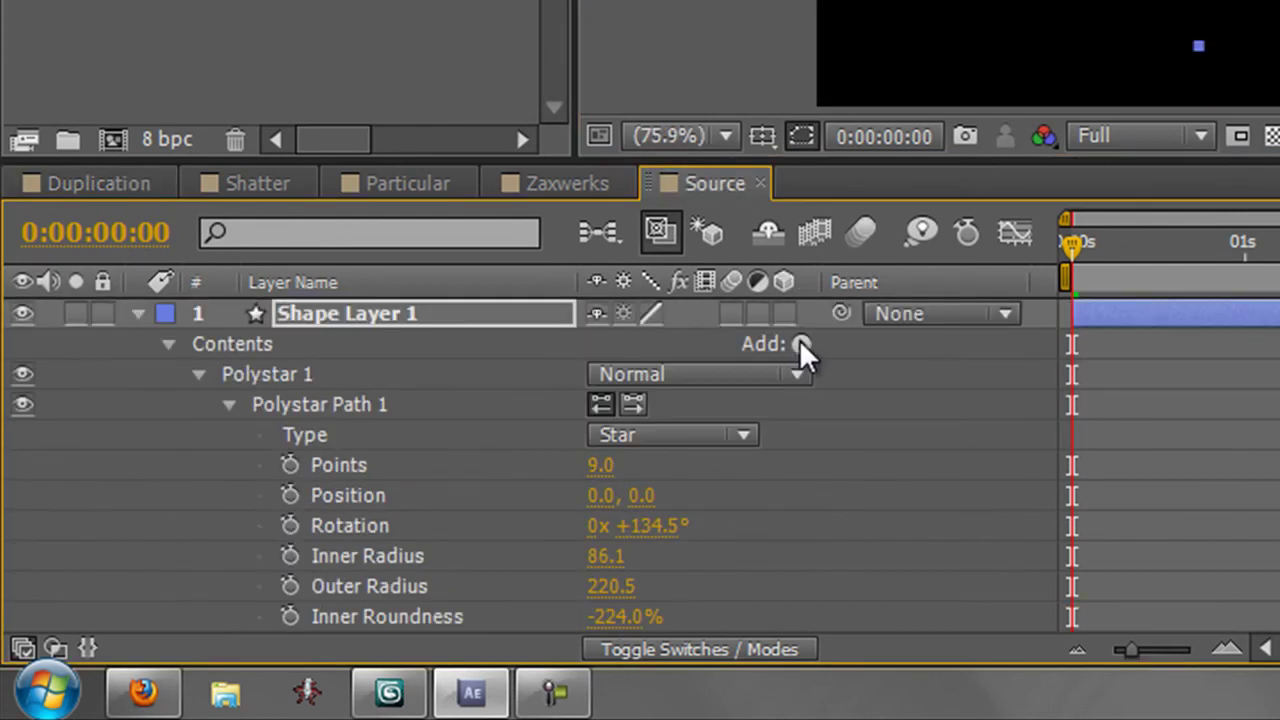
{"action": "left_click", "coordinate": [801, 344]}
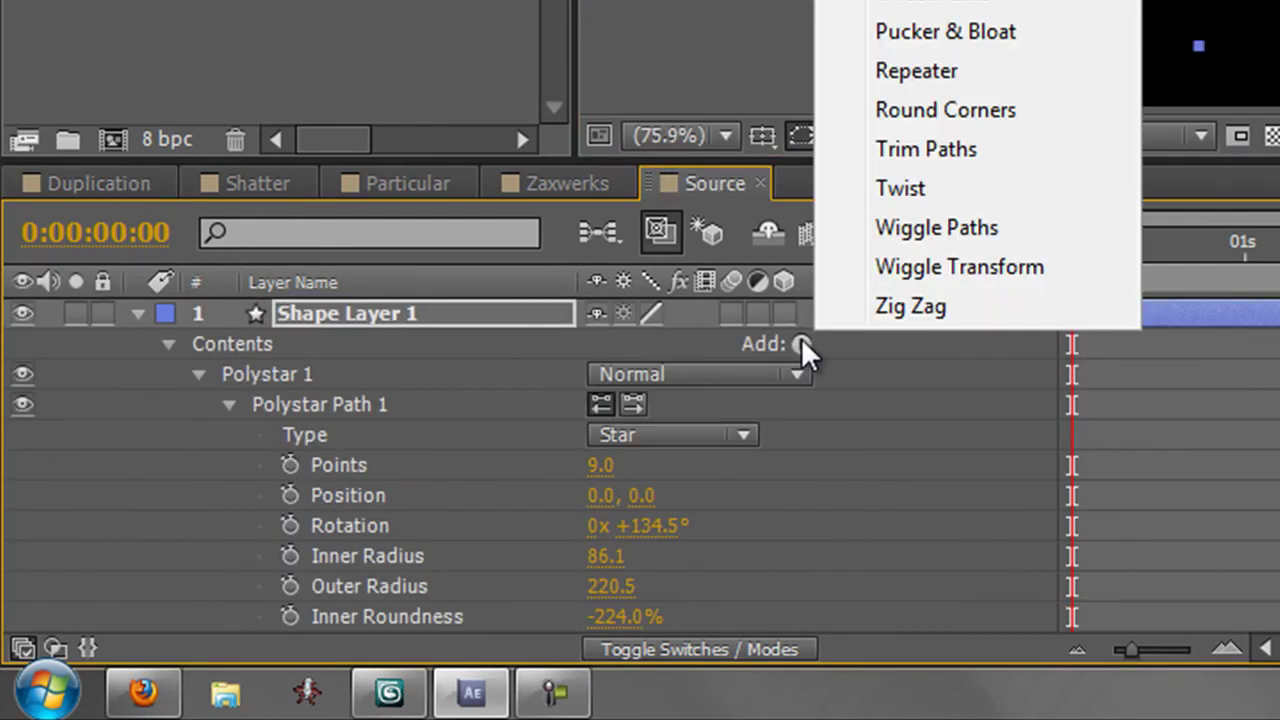
{"action": "left_click", "coordinate": [915, 149]}
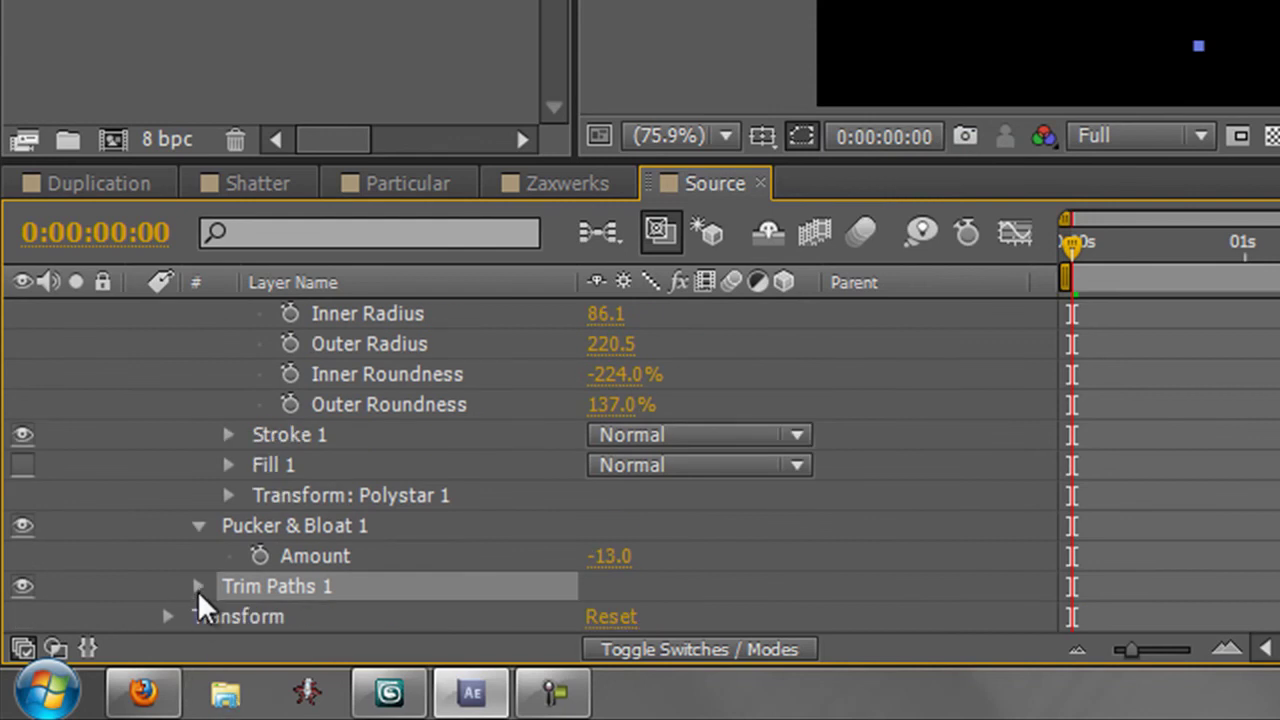
{"action": "left_click", "coordinate": [198, 586]}
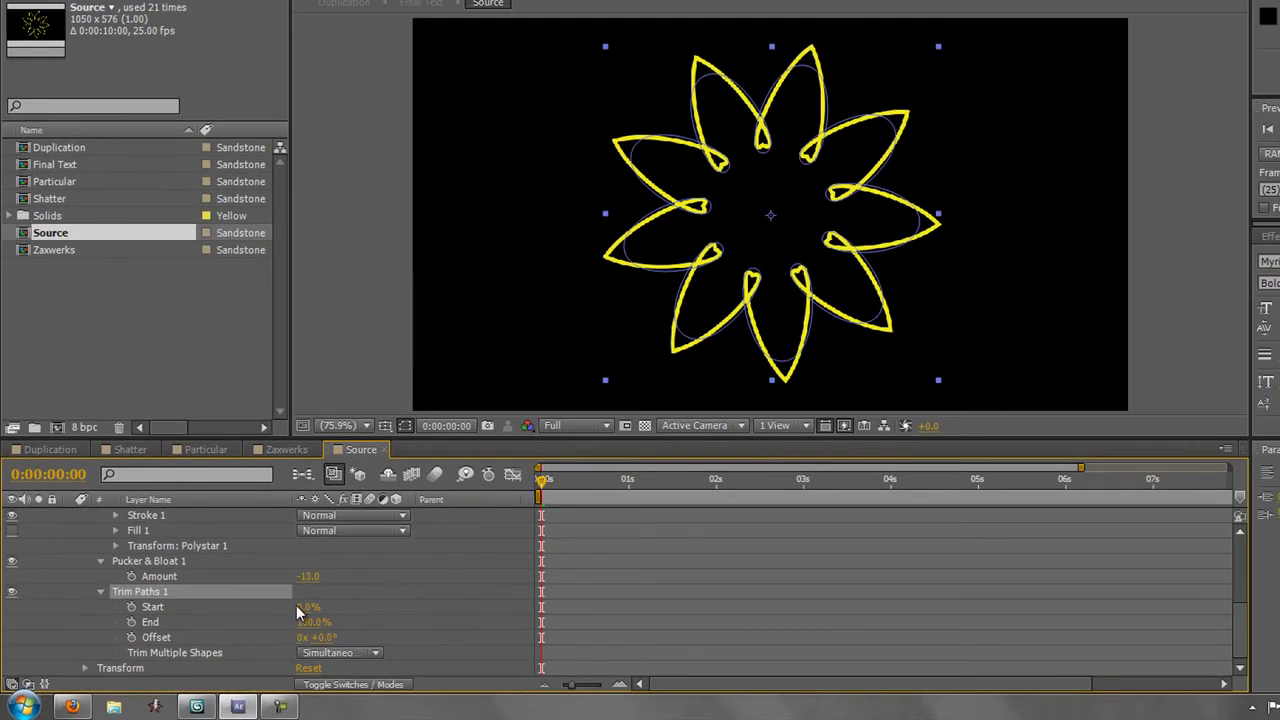
- Set the Trim Paths Start to 100% and keyframe it at 0:00:00:00
{"action": "left_click", "coordinate": [298, 606]}
{"action": "left_click_drag", "start_coordinate": [300, 606], "coordinate": [298, 606]}
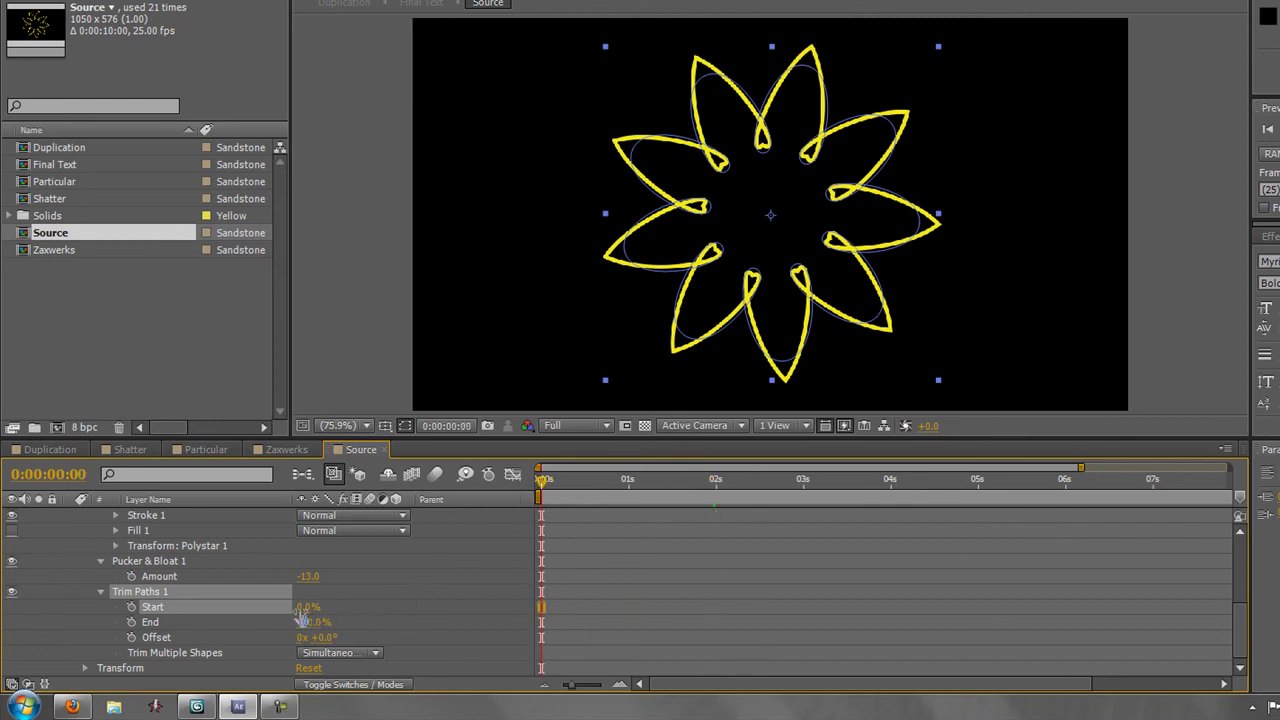
{"action": "left_click_drag", "start_coordinate": [302, 608], "coordinate": [404, 616]}
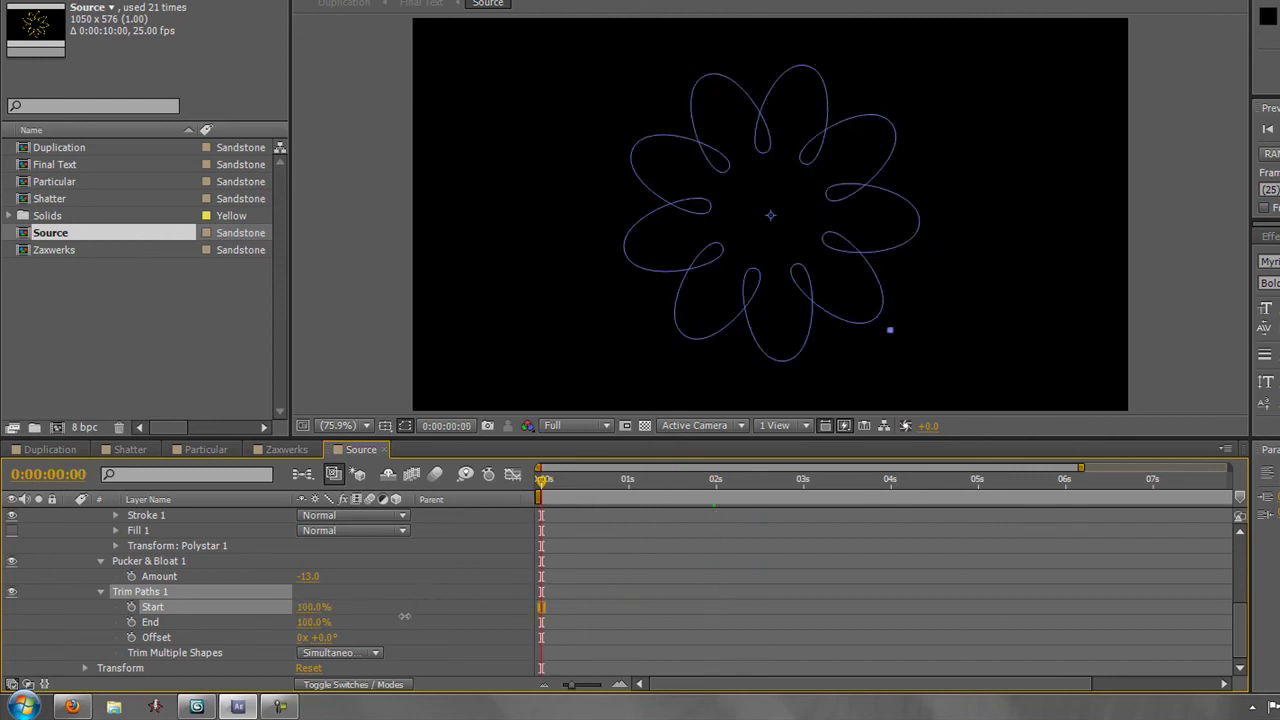
{"action": "left_click", "coordinate": [132, 607]}
- Hide the shape path outlines and keyframe the Trim Paths Start at 0% at 0:00:02:00
{"action": "left_click_drag", "start_coordinate": [541, 482], "coordinate": [716, 484]}
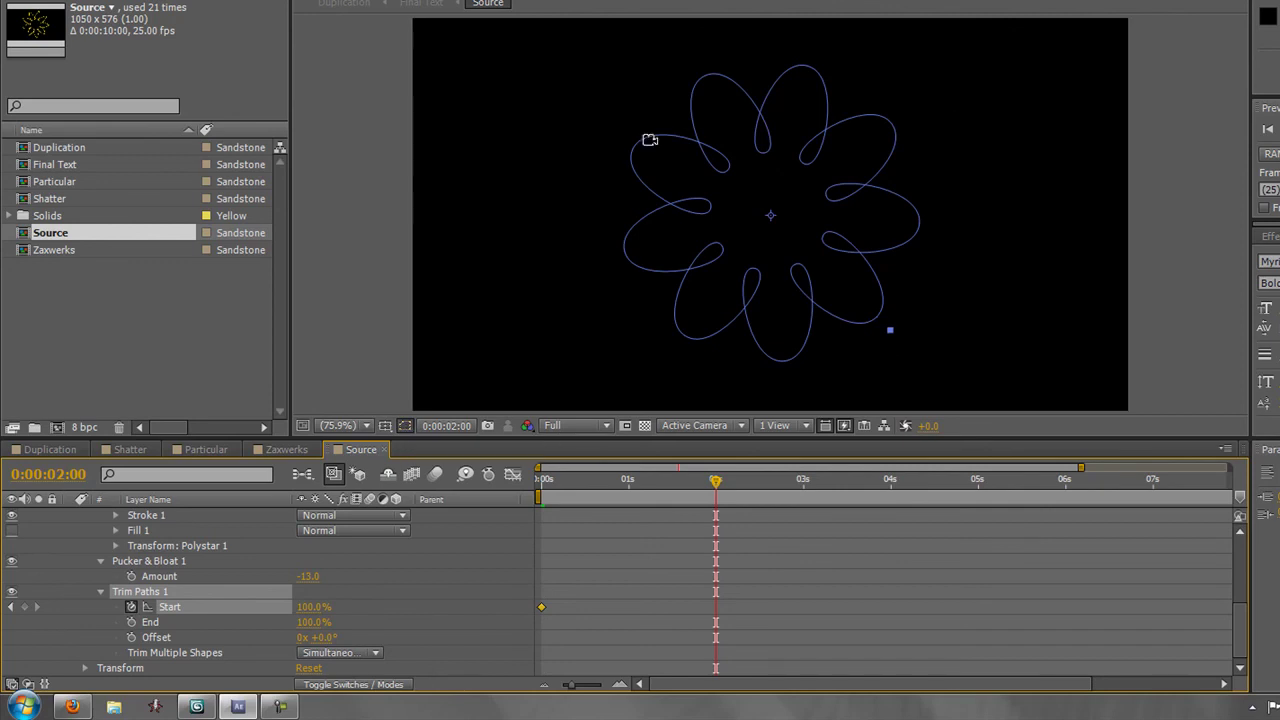
{"action": "left_click", "coordinate": [405, 426]}
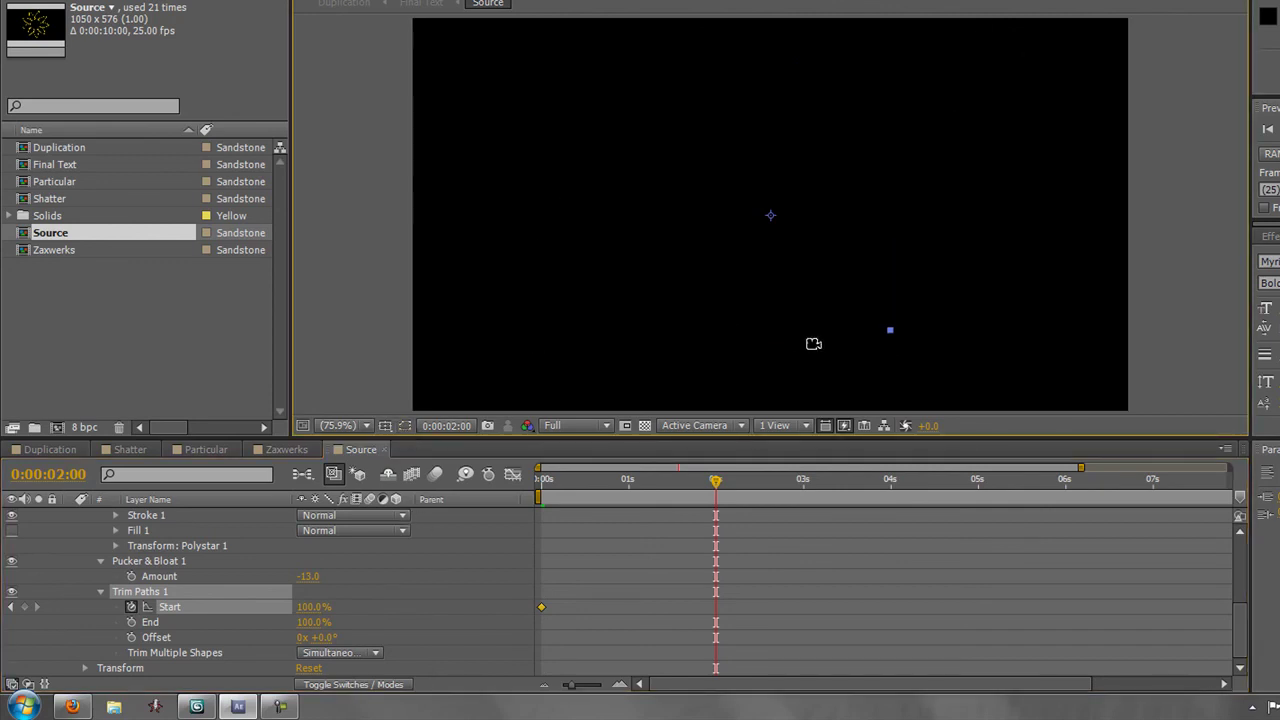
{"action": "left_click_drag", "start_coordinate": [314, 607], "coordinate": [206, 607]}
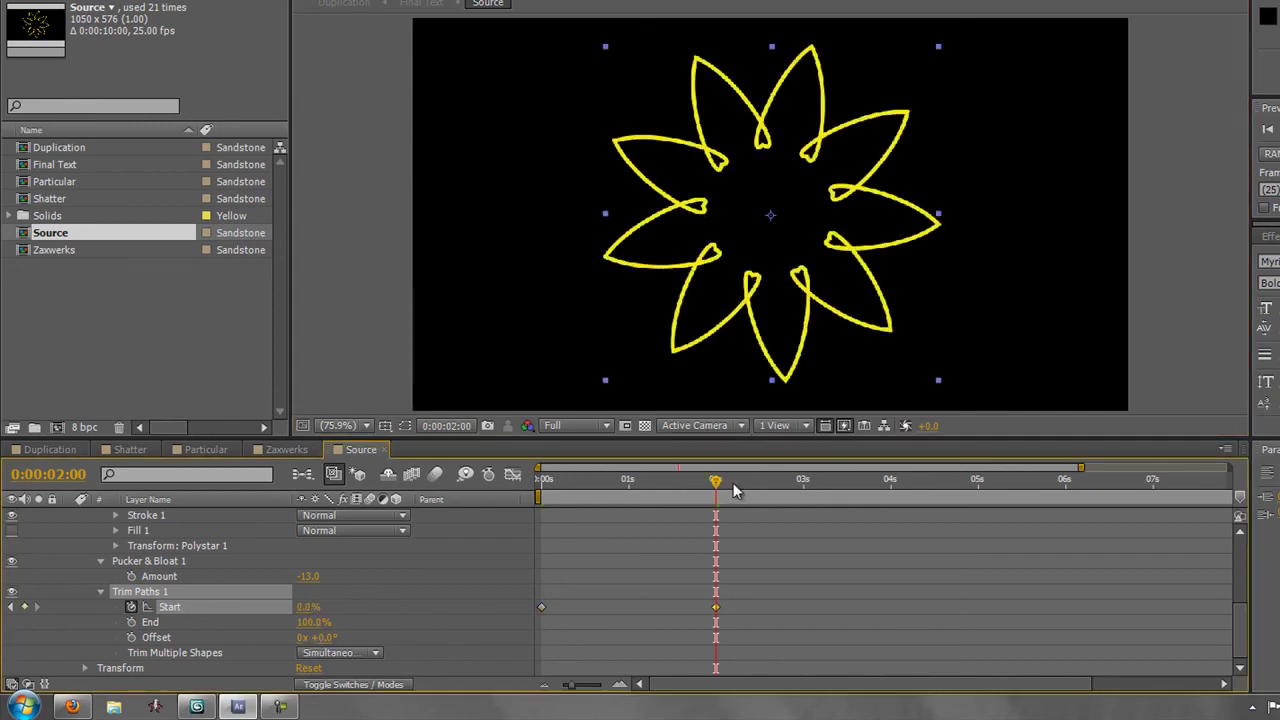
- Return the Source composition to its first frame and scrub Duplication through the first two seconds to preview the extruded drawing animation
{"action": "mouse_move", "coordinate": [716, 484]}
{"action": "left_mouse_down"}
{"action": "mouse_move", "coordinate": [537, 490]}
{"action": "mouse_move", "coordinate": [716, 510]}
{"action": "mouse_move", "coordinate": [491, 526]}
{"action": "left_mouse_up"}
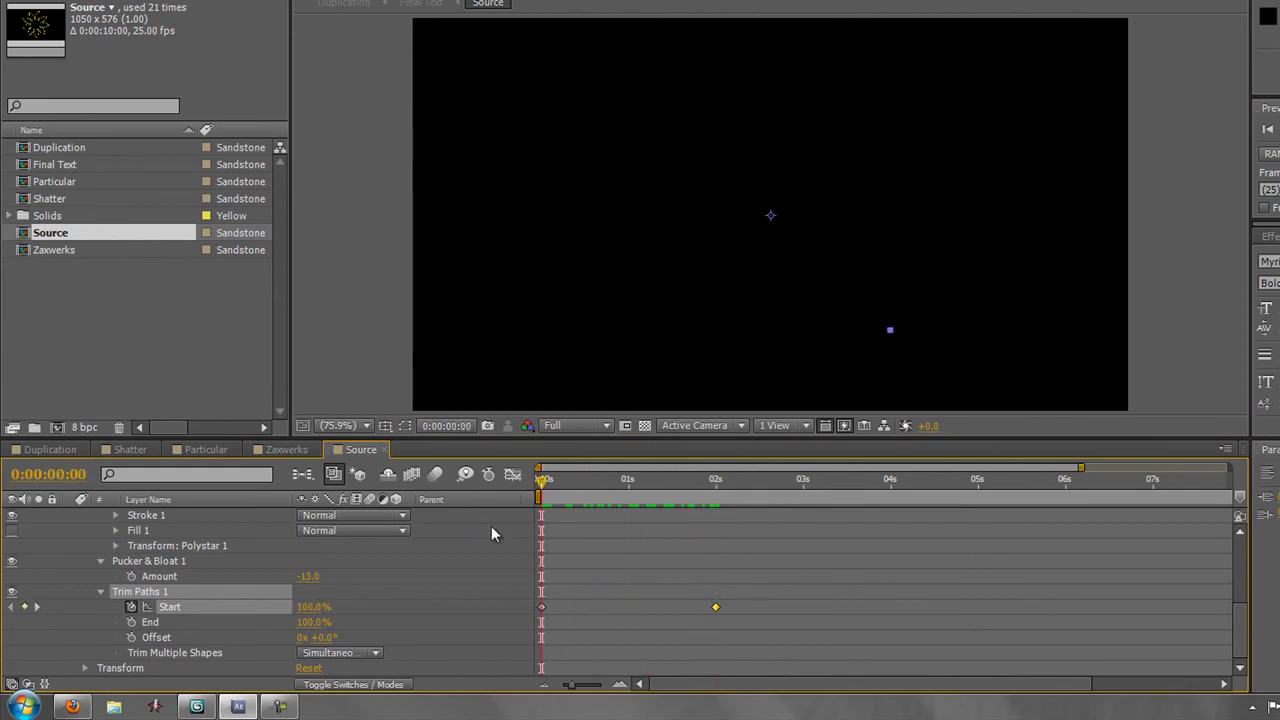
{"action": "left_click", "coordinate": [47, 449]}
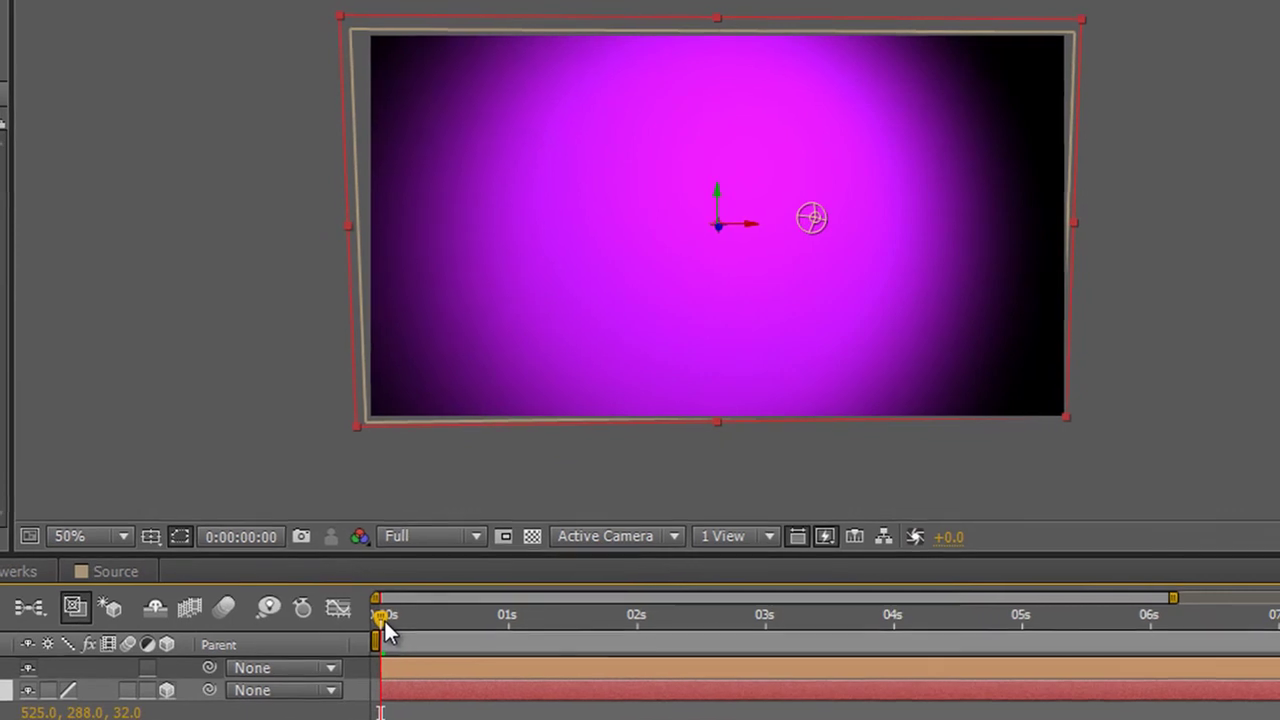
{"action": "left_click_drag", "start_coordinate": [384, 618], "coordinate": [650, 675]}
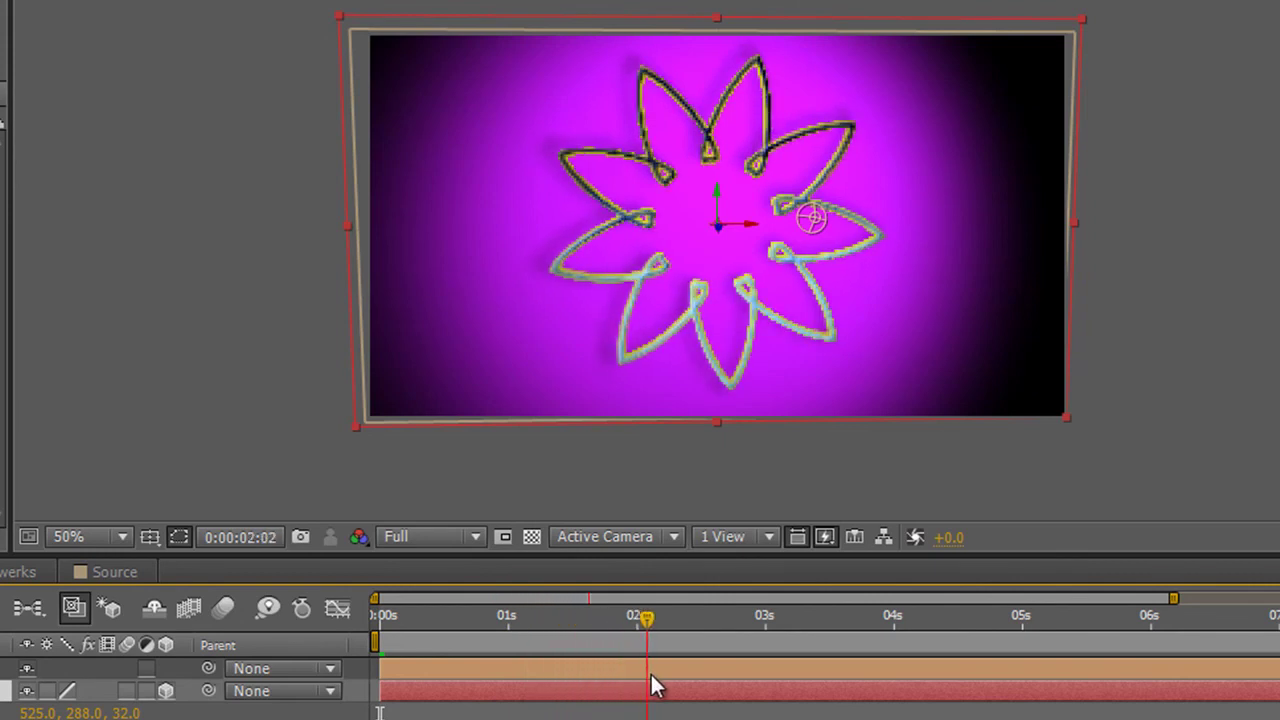